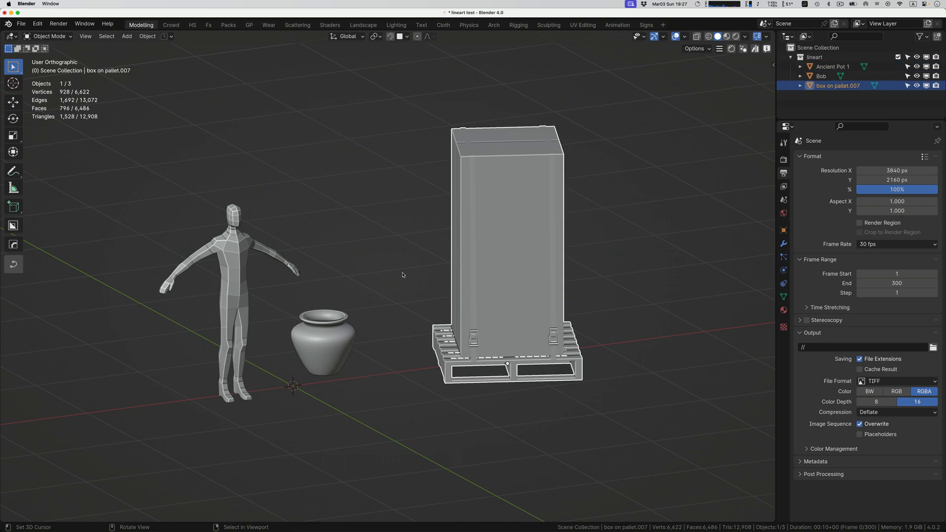
Step: Inspect the human figure, pot and boxed pallet models from several angles
scroll(389, 268, up, 5)
scroll(389, 268, up, 3)
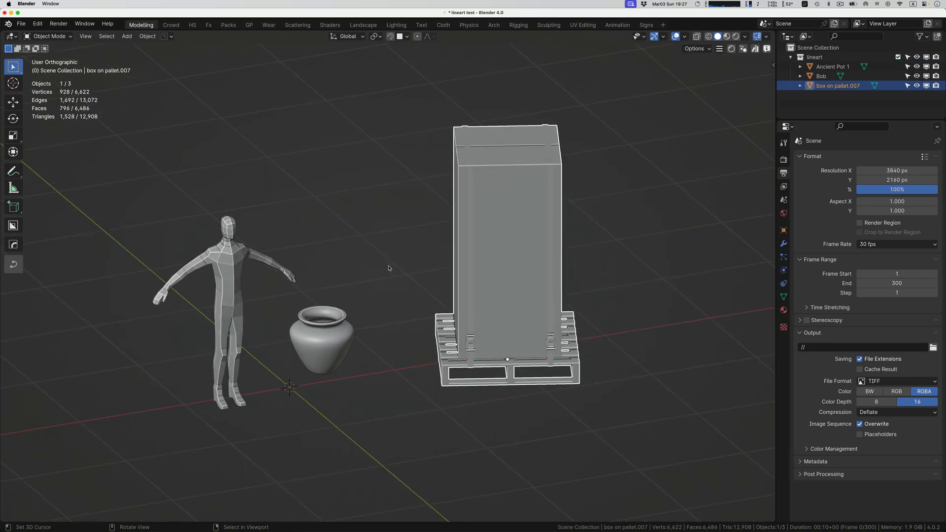
scroll(389, 268, up, 3)
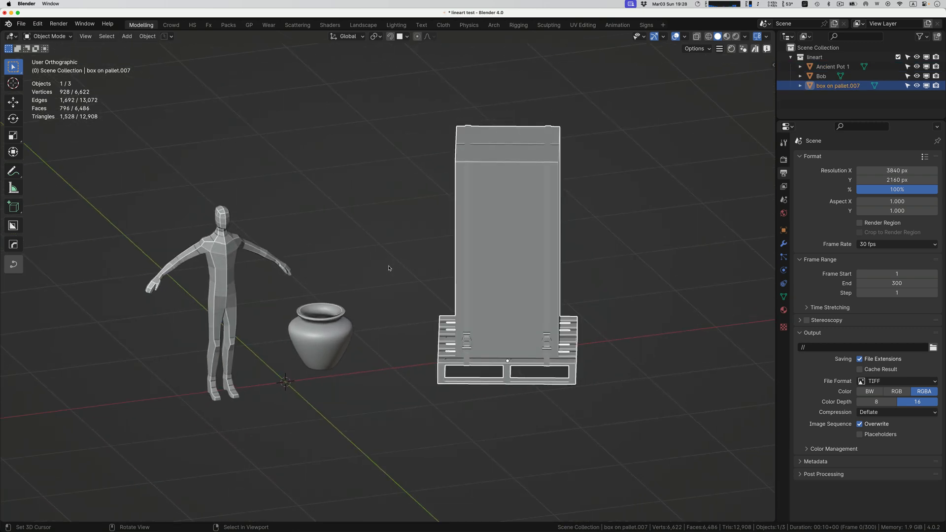
scroll(389, 268, up, 5)
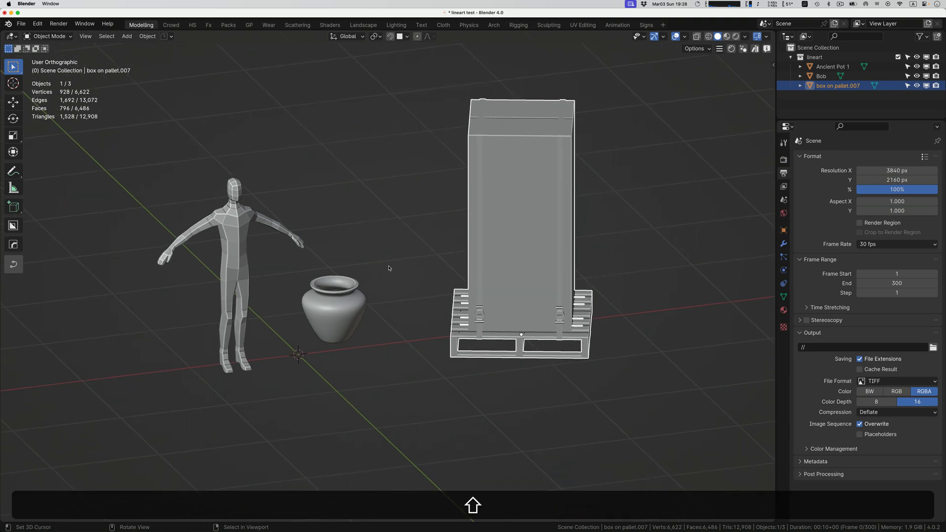
scroll(389, 268, left, 3)
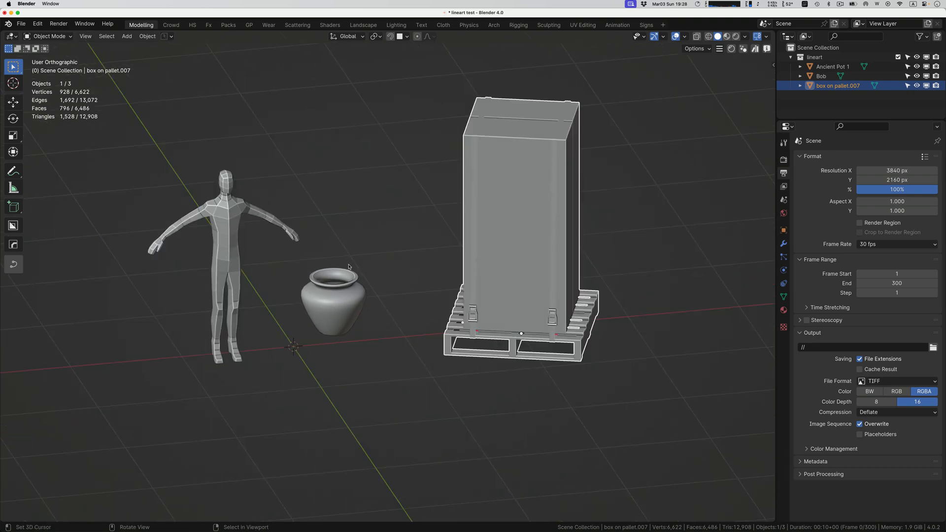
click(227, 241)
scroll(338, 251, down, 2)
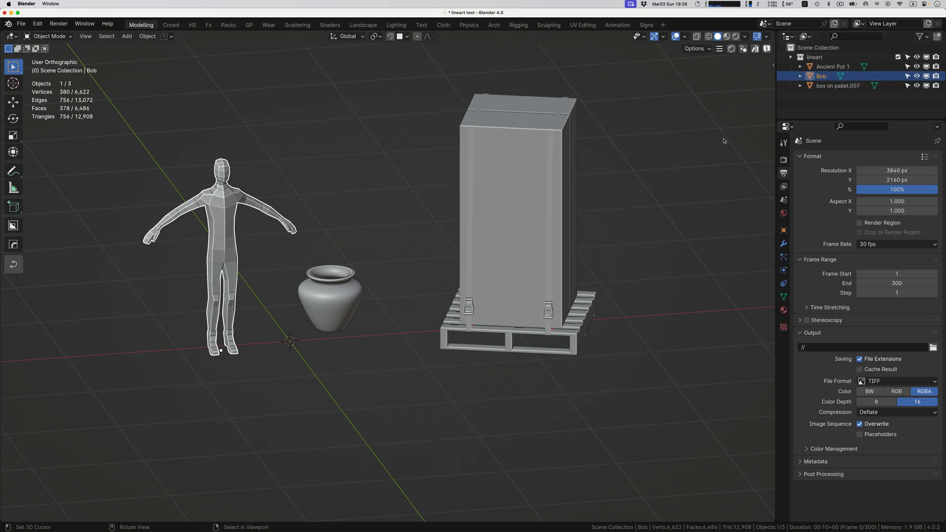
Step: Add a blank Grease Pencil object directly under the Scene Collection, outside the lineart collection
click(801, 58)
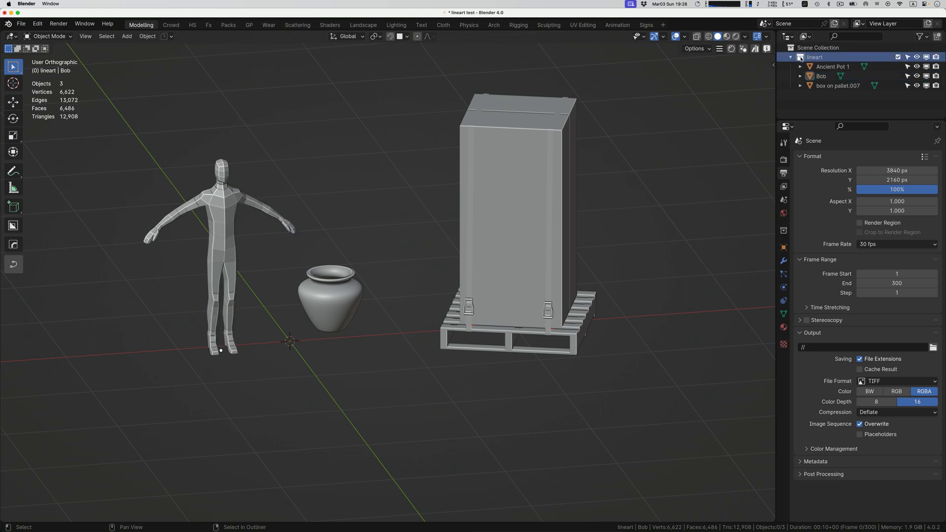
click(804, 48)
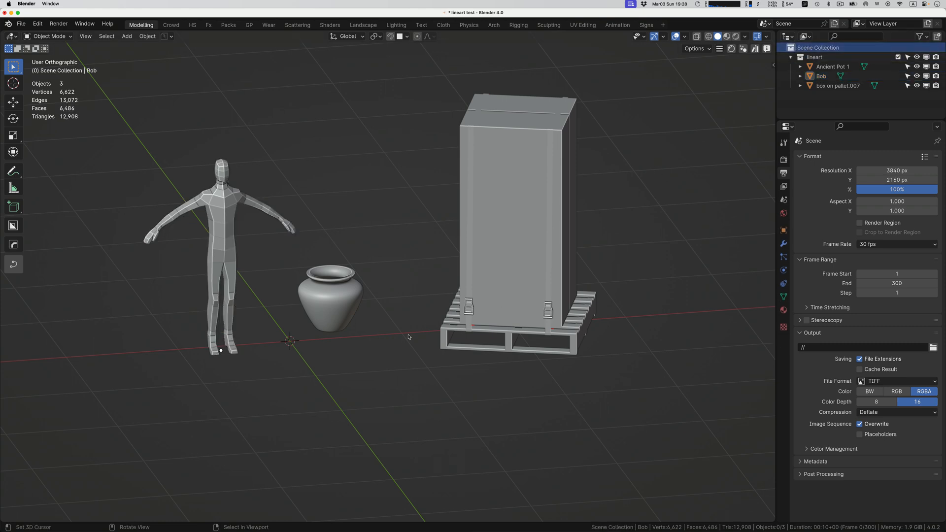
key(shift+a)
mouse_move(308, 344)
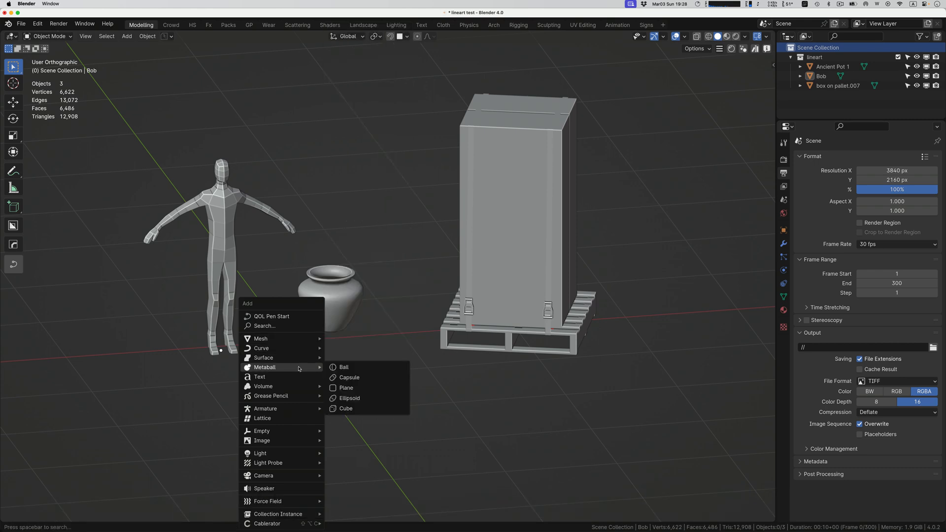
mouse_move(296, 362)
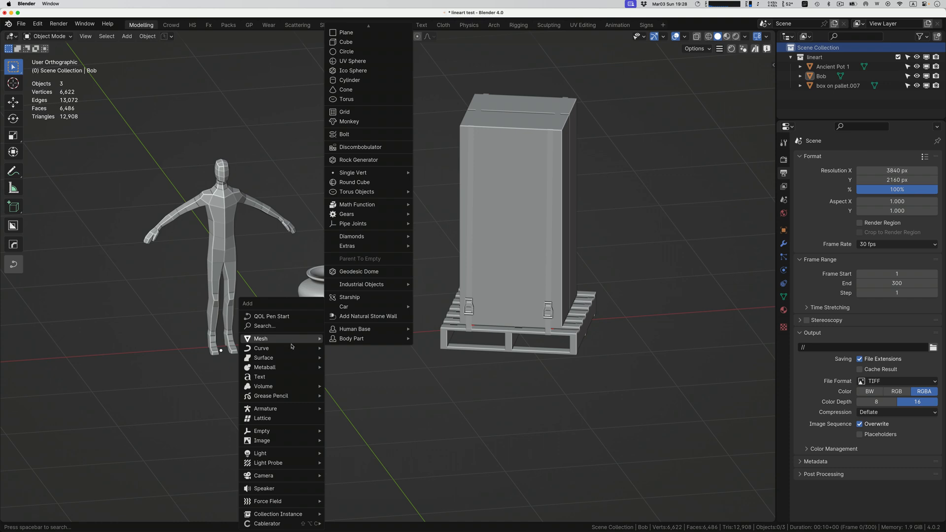
mouse_move(306, 396)
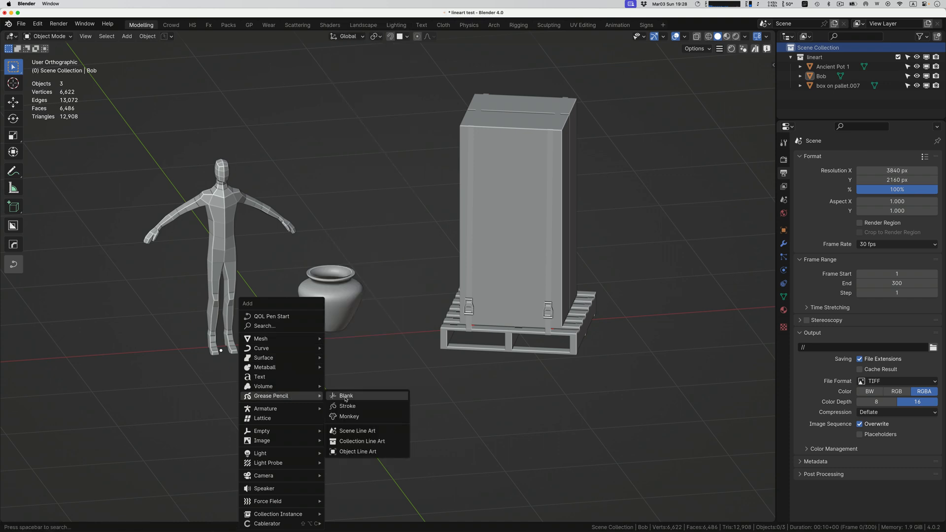
click(346, 398)
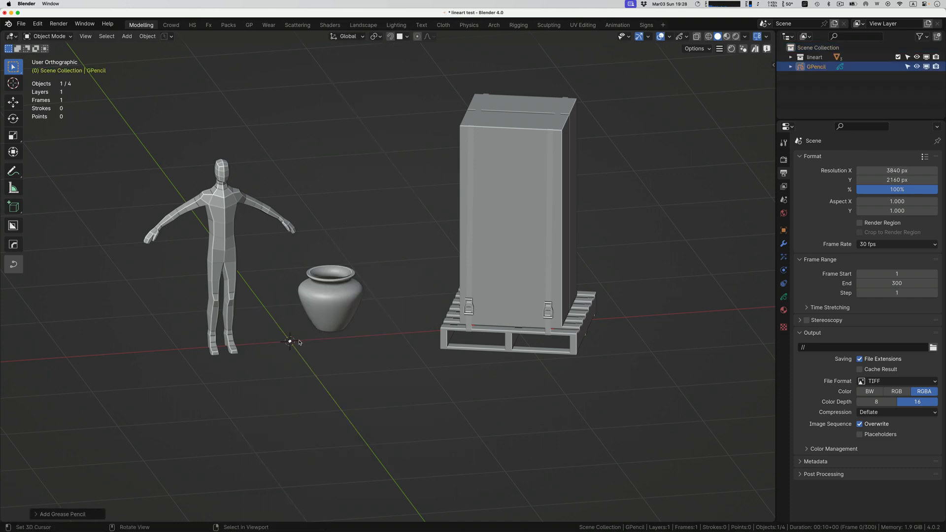
Step: Add a Line Art modifier to the blank Grease Pencil object
scroll(299, 342, left, 10)
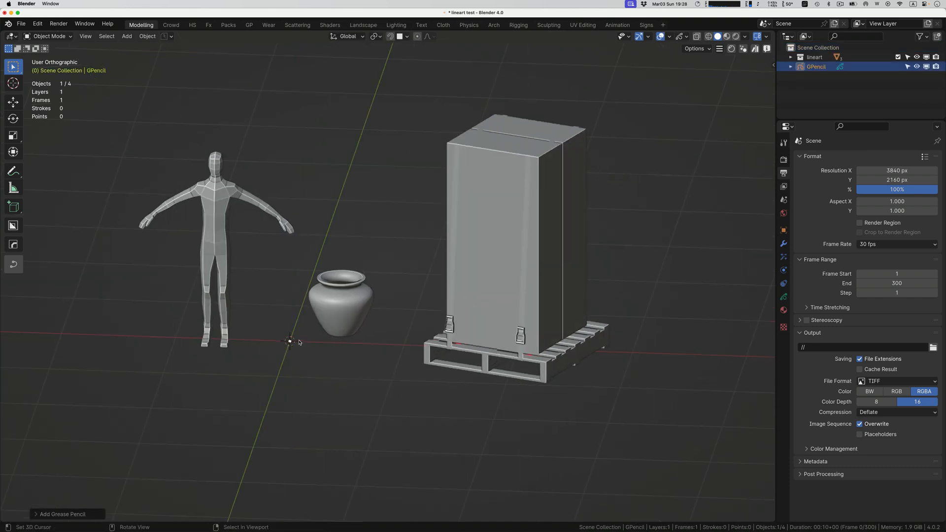
click(784, 297)
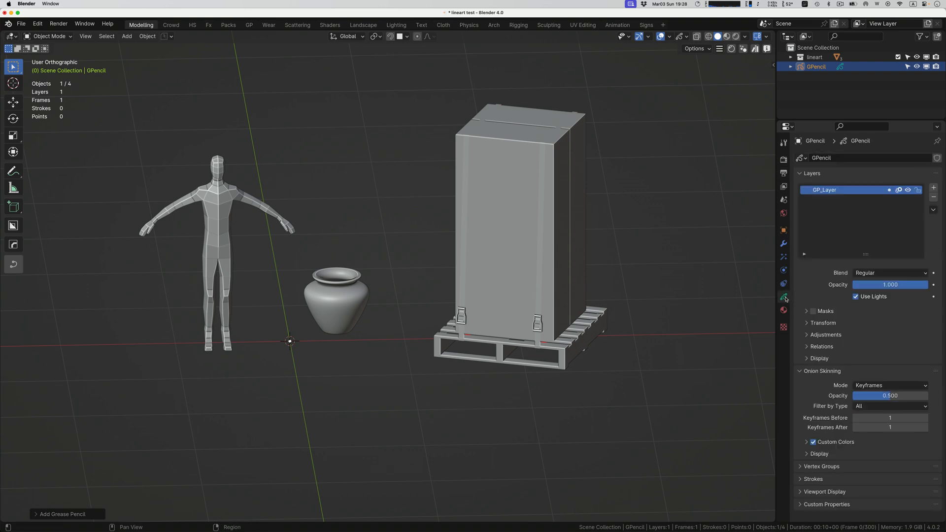
click(785, 244)
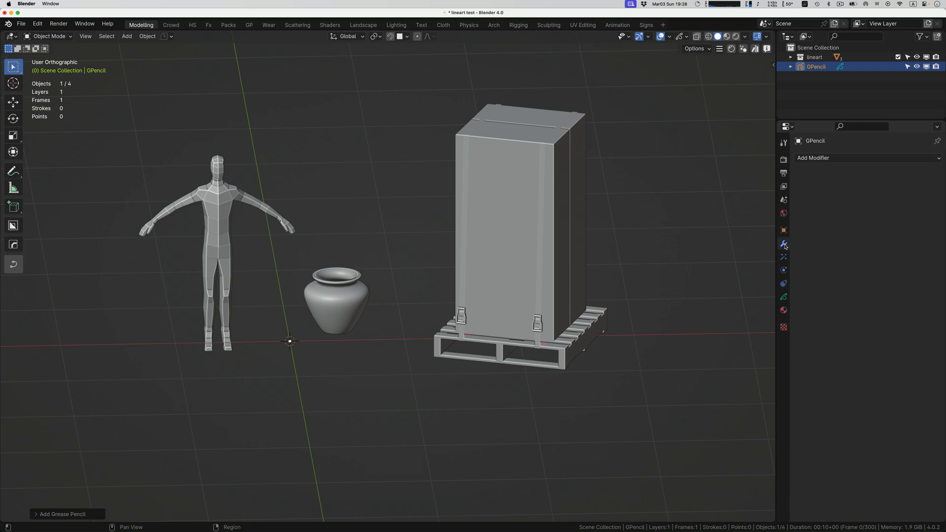
click(812, 158)
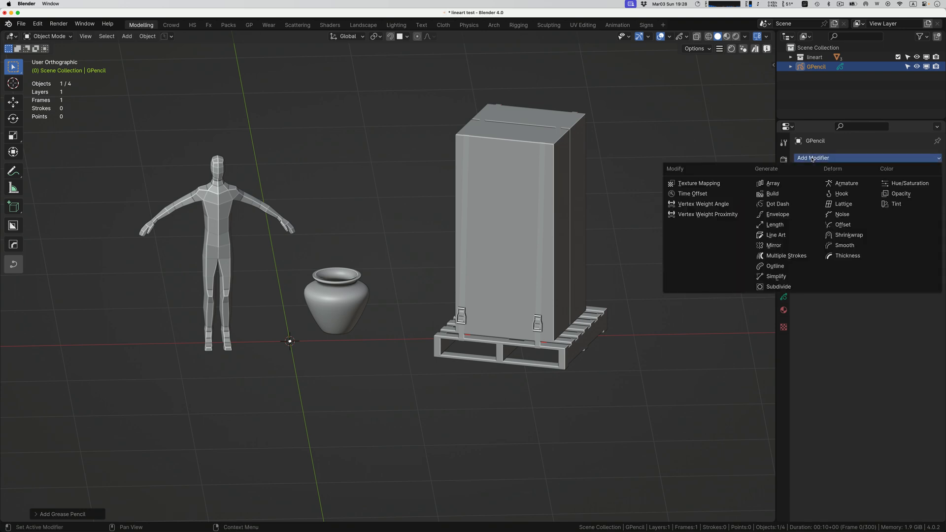
click(783, 234)
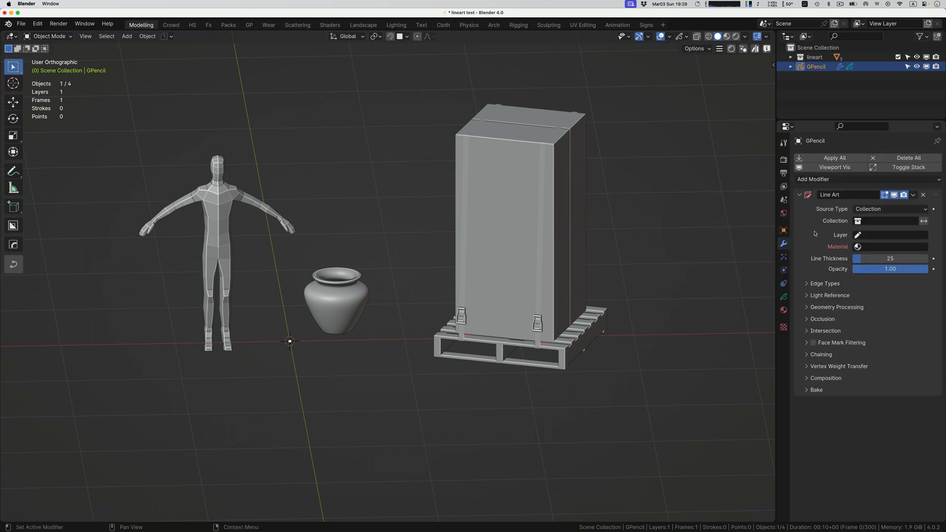
Step: Create a camera from a view showing the figure, pot and pallet, using Smart View Cam
ctrl+scroll(413, 217, down, 5)
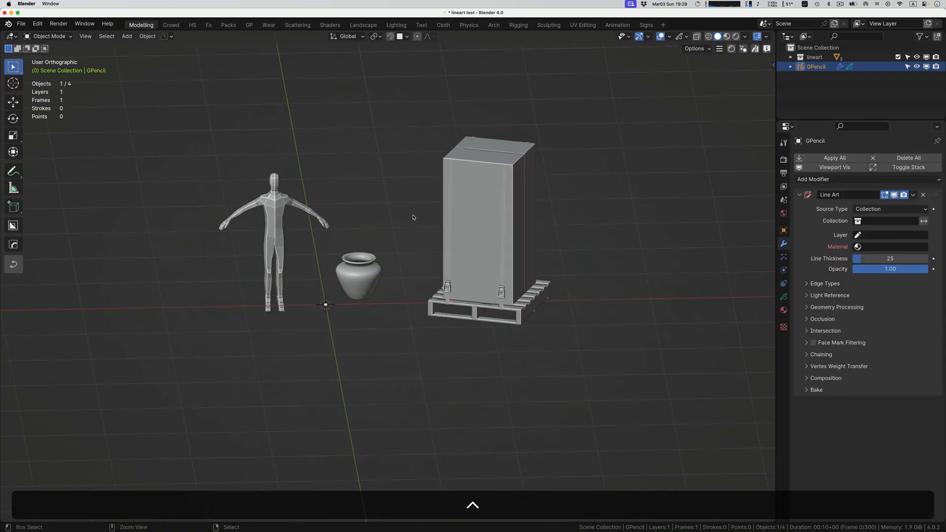
scroll(413, 217, right, 5)
scroll(413, 218, right, 10)
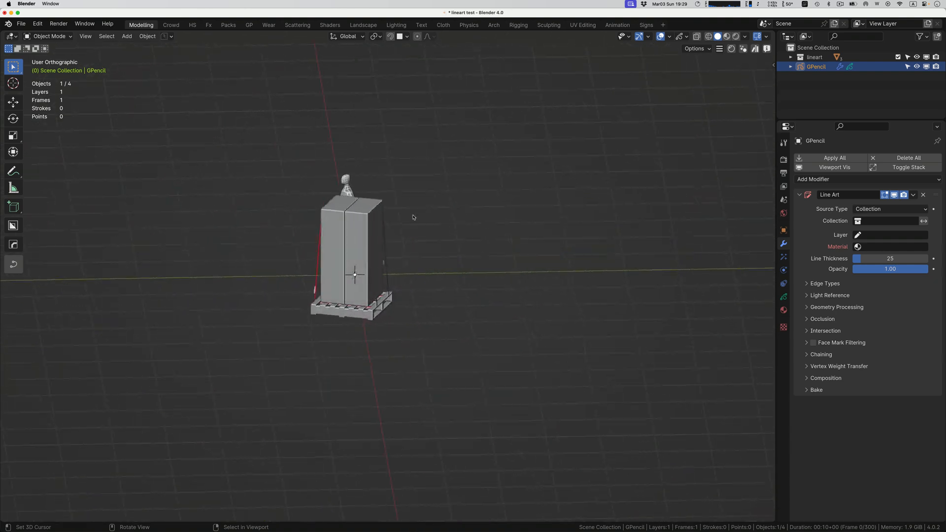
ctrl+scroll(413, 217, up, 5)
scroll(413, 217, right, 5)
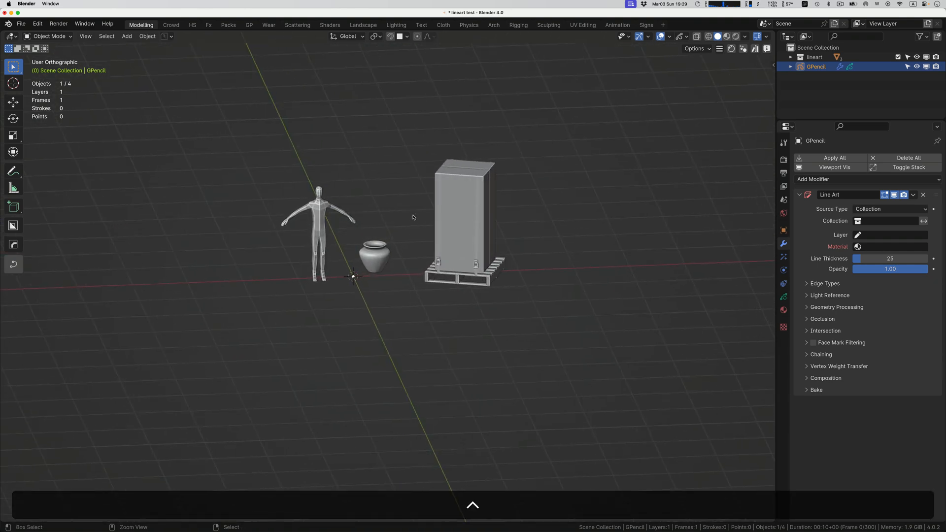
ctrl+scroll(413, 217, up, 2)
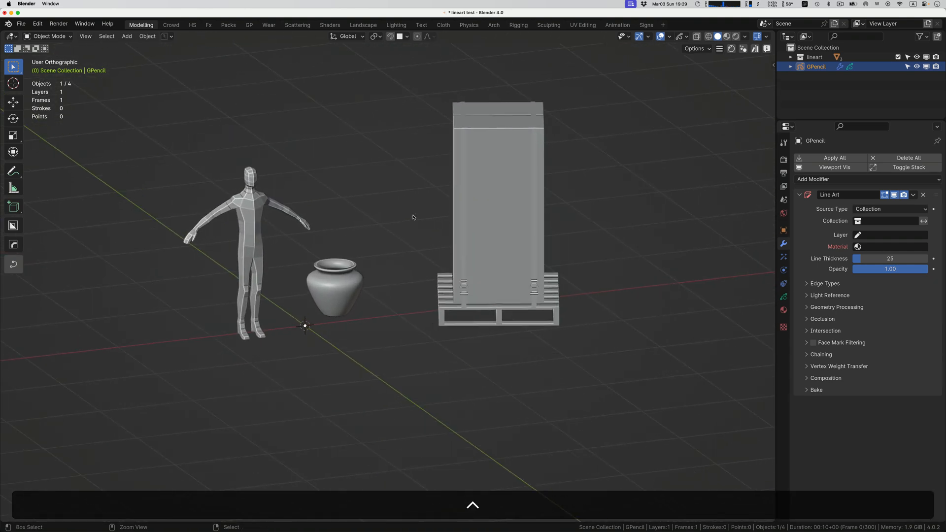
key(Page_Down)
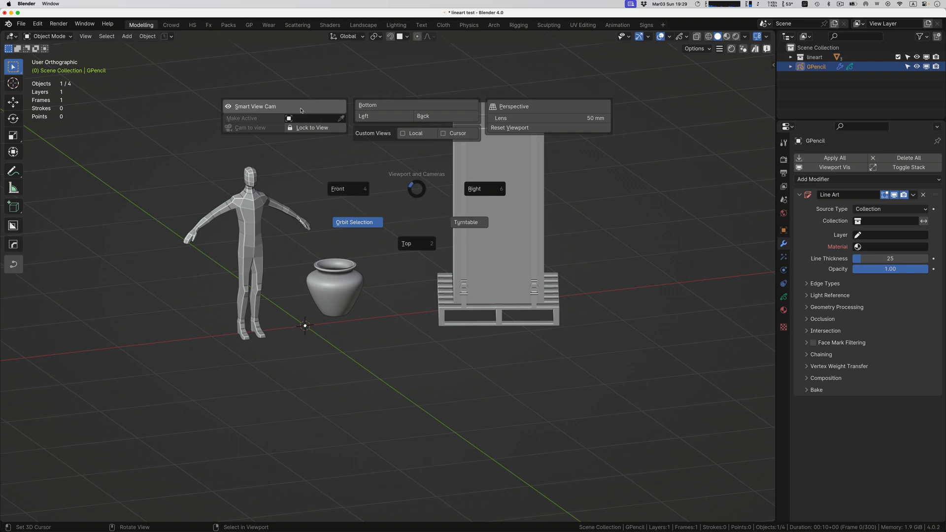
click(301, 109)
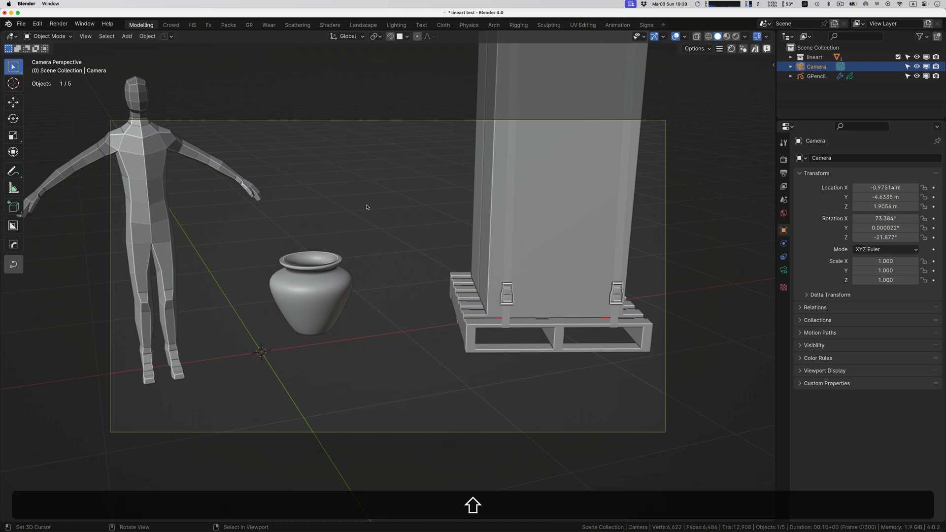
Step: Fly the camera backward until all three models fit inside its frame, and save the file
key(shift+grave)
key(s)
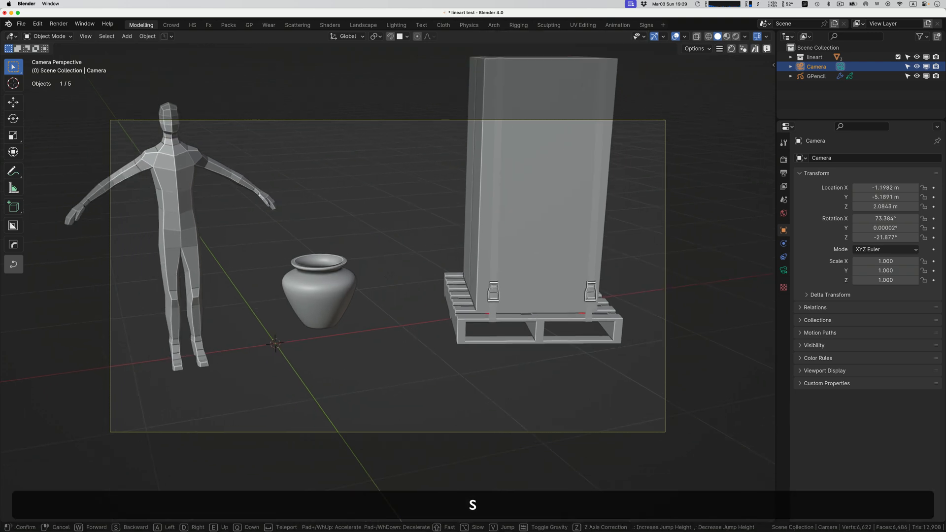
key(s)
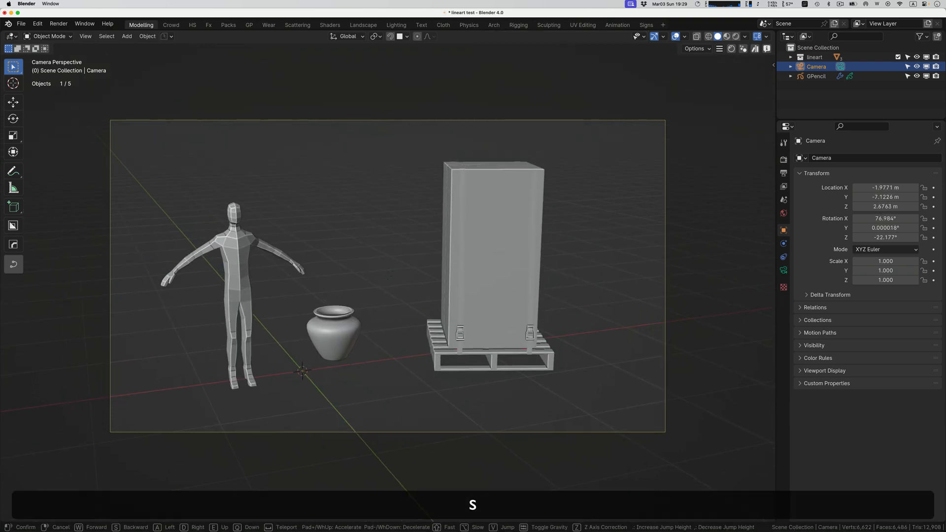
click(367, 207)
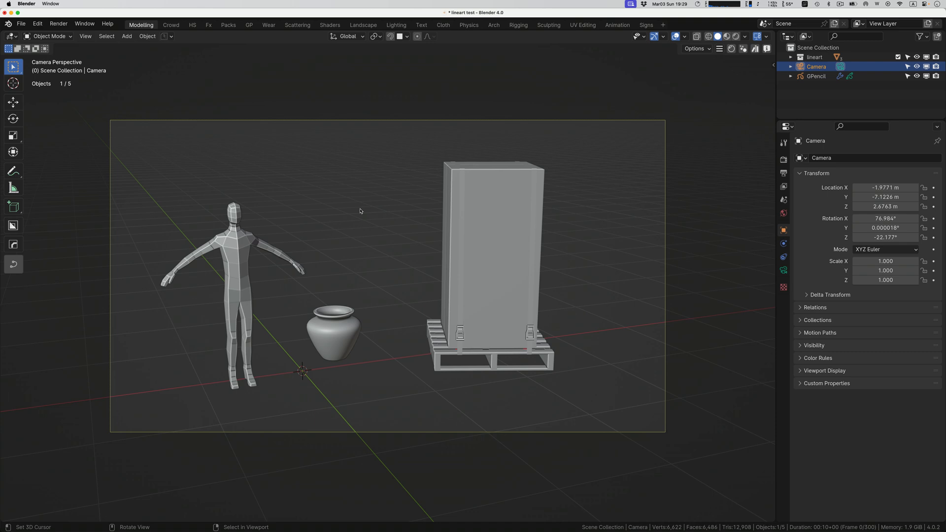
key(super+s)
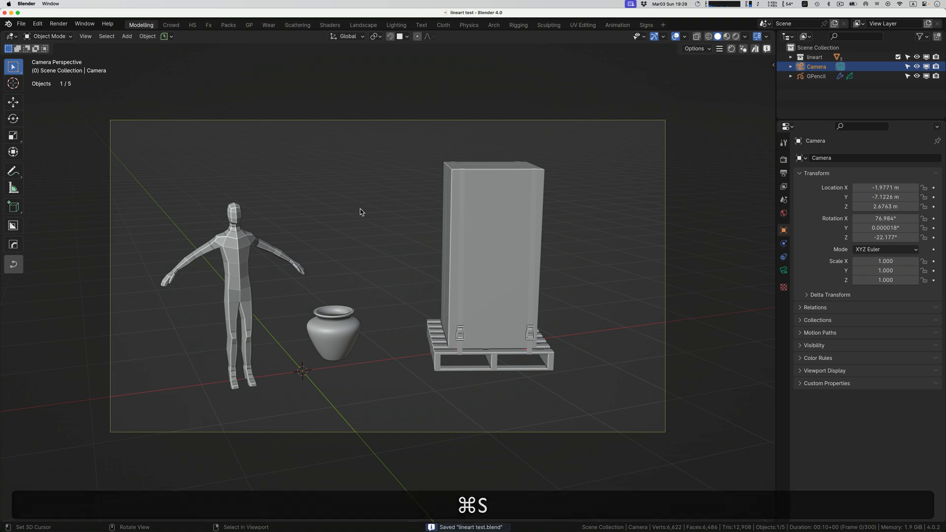
Step: Set the source collection of the Grease Pencil object's Line Art modifier to lineart
click(814, 76)
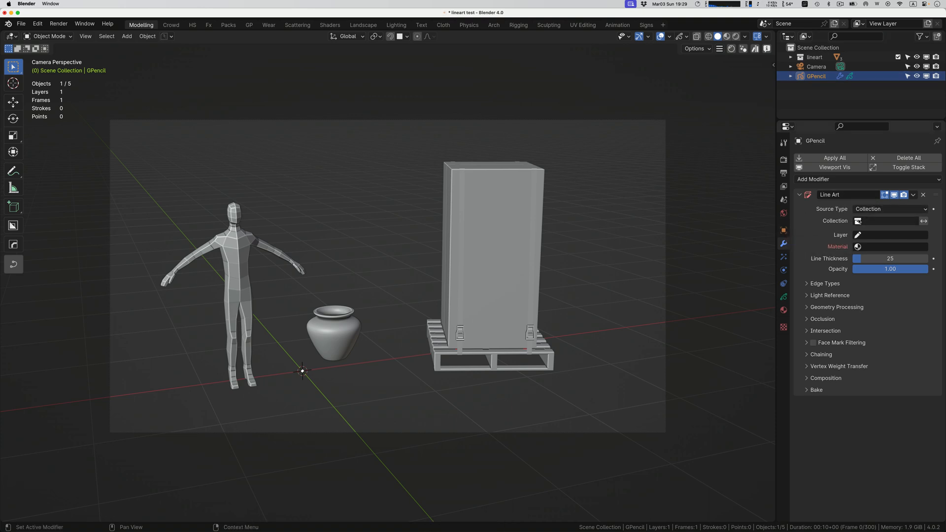
click(858, 220)
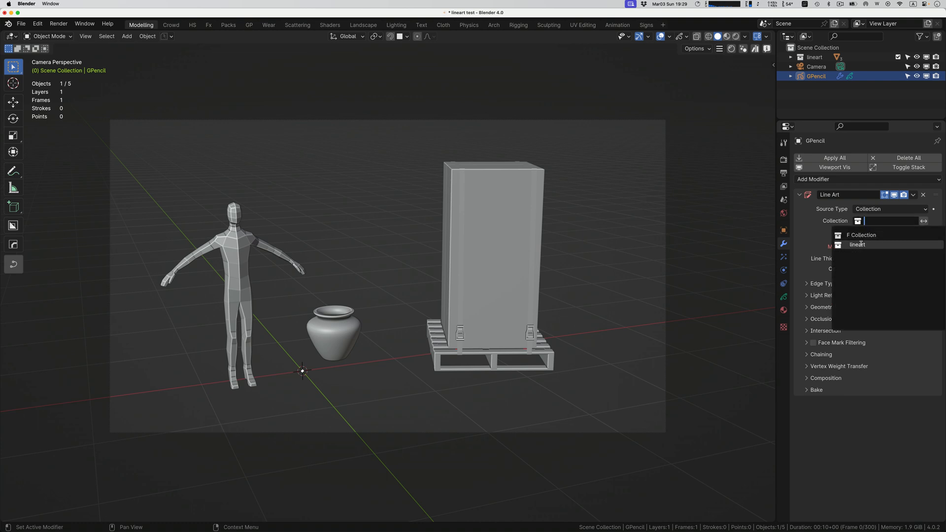
click(861, 245)
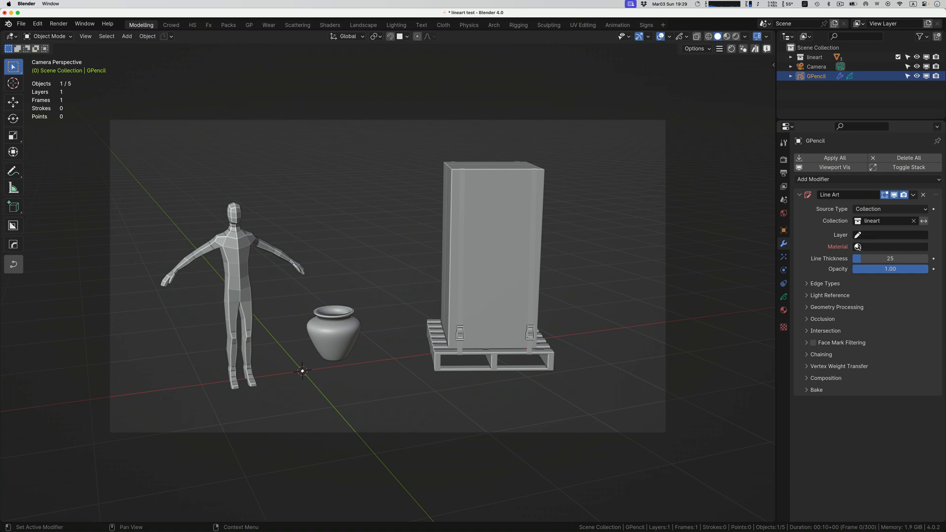
Step: Check the Grease Pencil object's layers and assign GP_Layer as the Line Art modifier's target layer
click(860, 235)
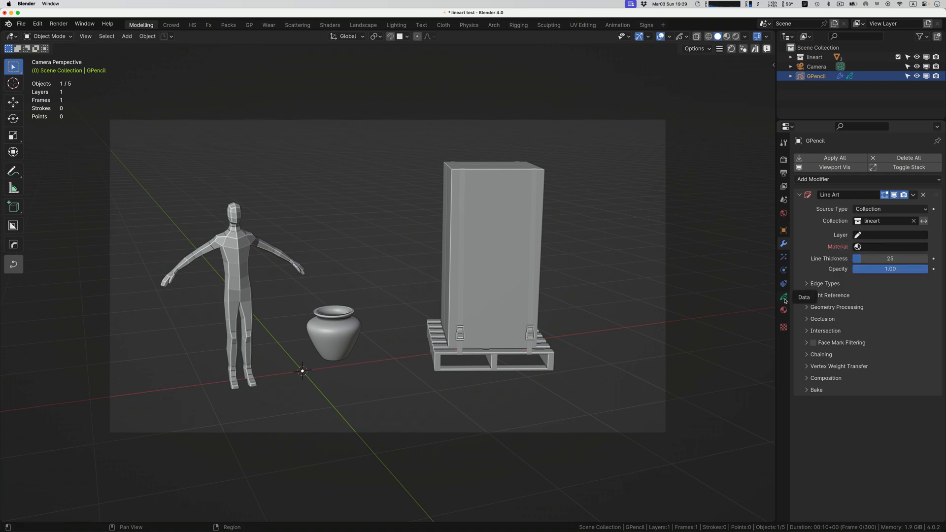
click(784, 298)
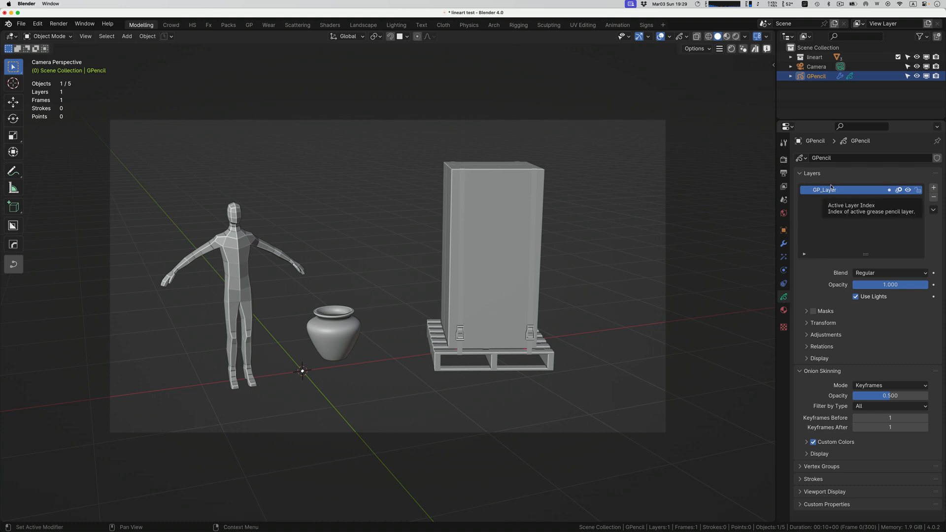
click(784, 244)
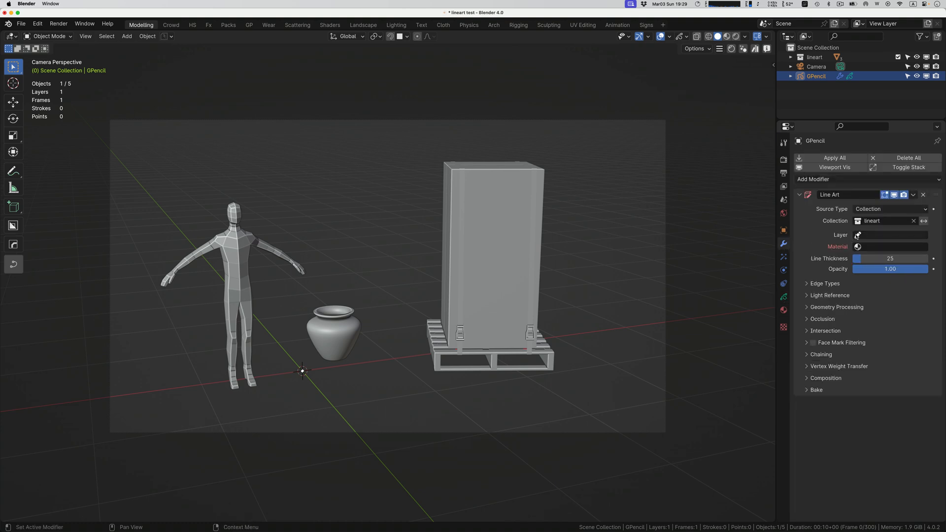
click(857, 236)
click(856, 248)
Step: Check the Grease Pencil object's materials and assign Black as the Line Art modifier's material
click(857, 247)
key(Escape)
click(784, 310)
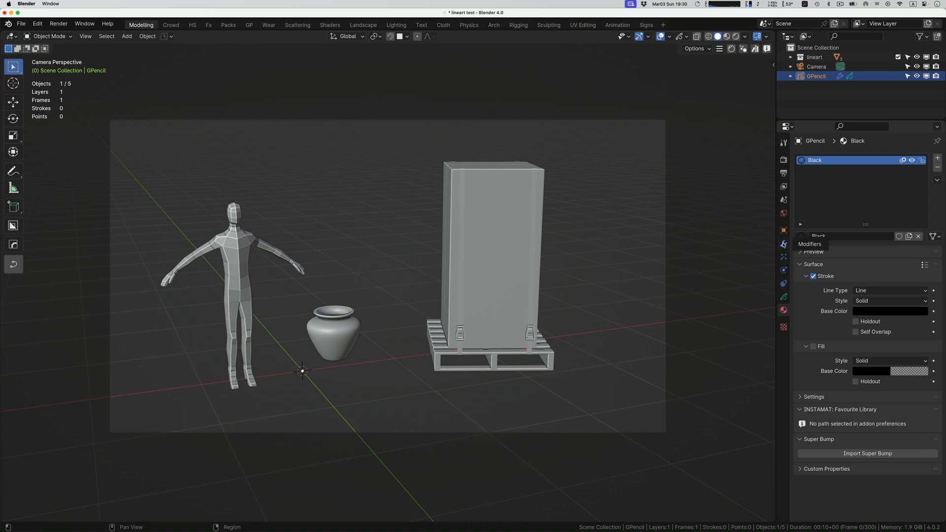
click(784, 243)
click(864, 248)
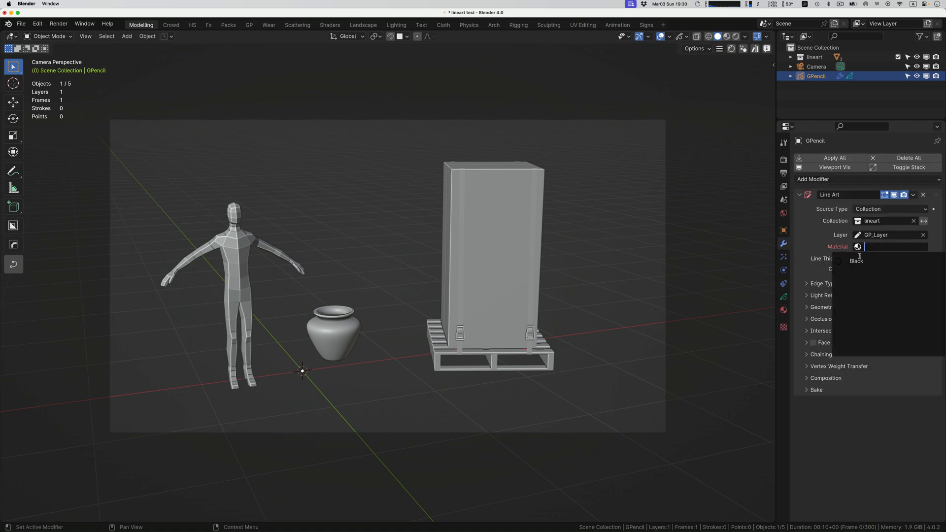
click(858, 260)
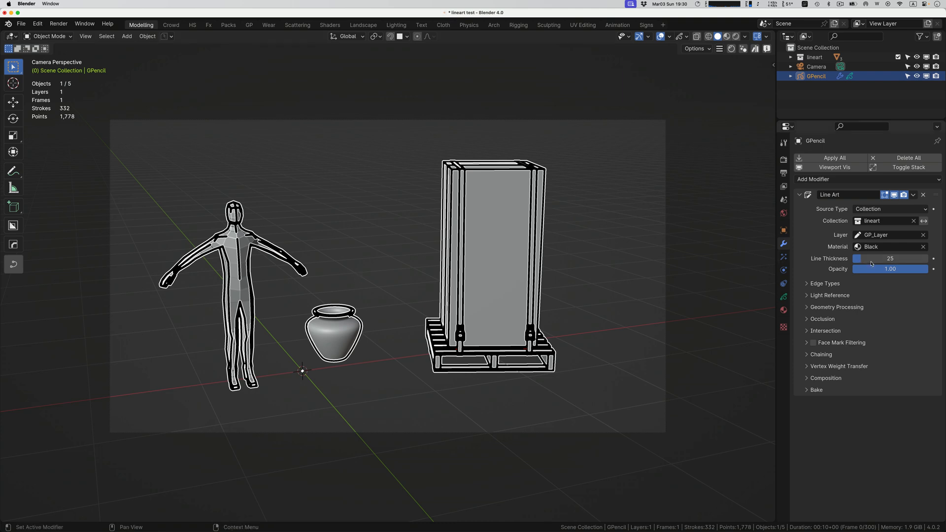
Step: Set the Line Art modifier's line thickness to 17
key(shift)
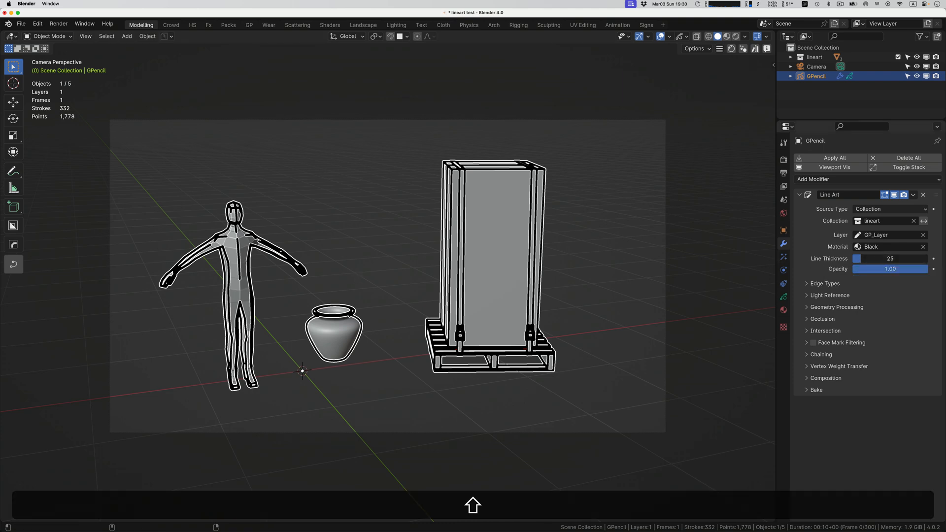
shift+drag(890, 259, 851, 269)
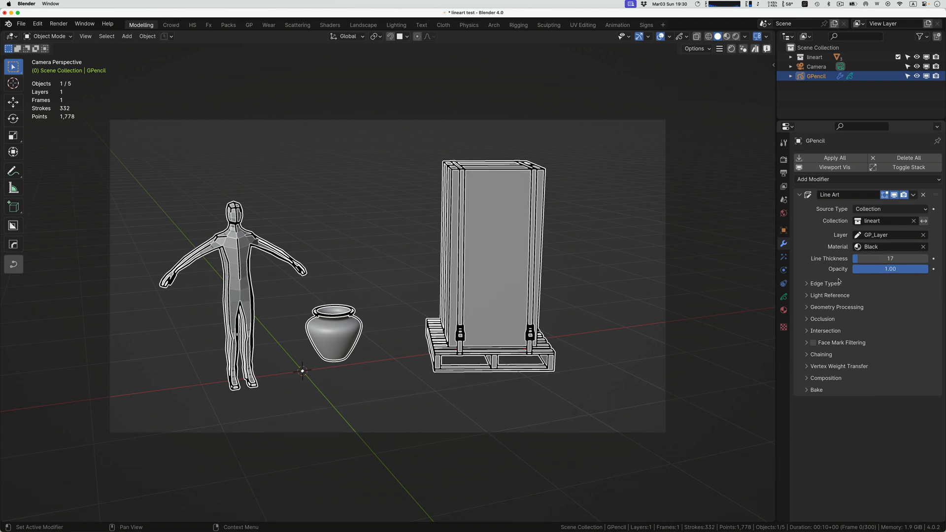
Step: Add a second material named blue to the Grease Pencil object and give its stroke a blue base color
click(784, 310)
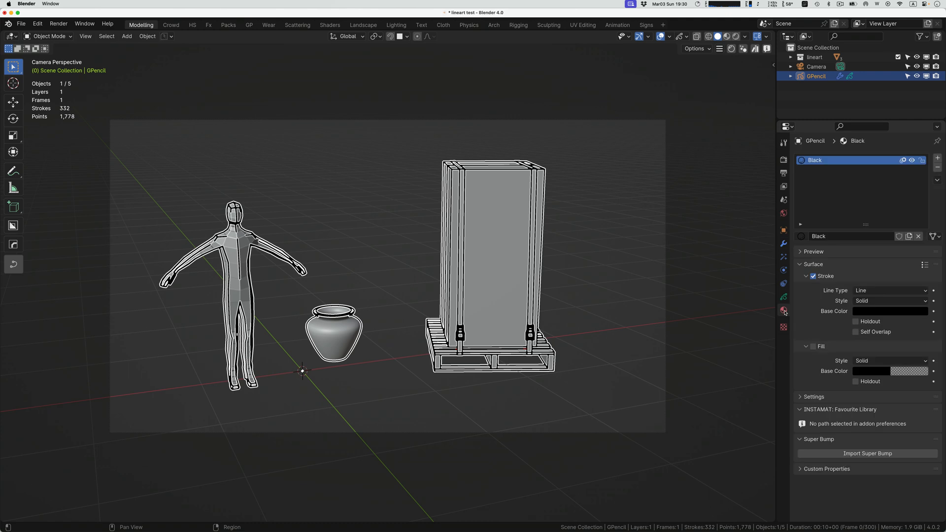
click(938, 158)
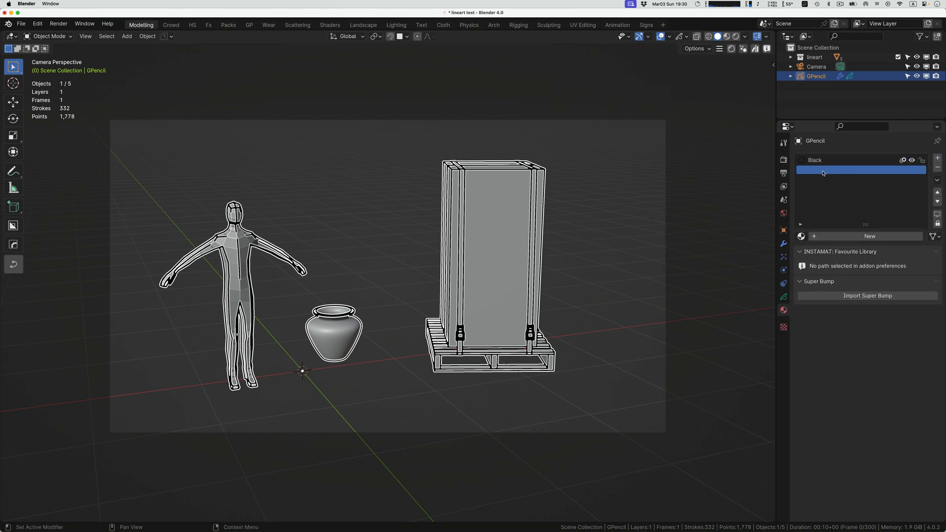
click(838, 236)
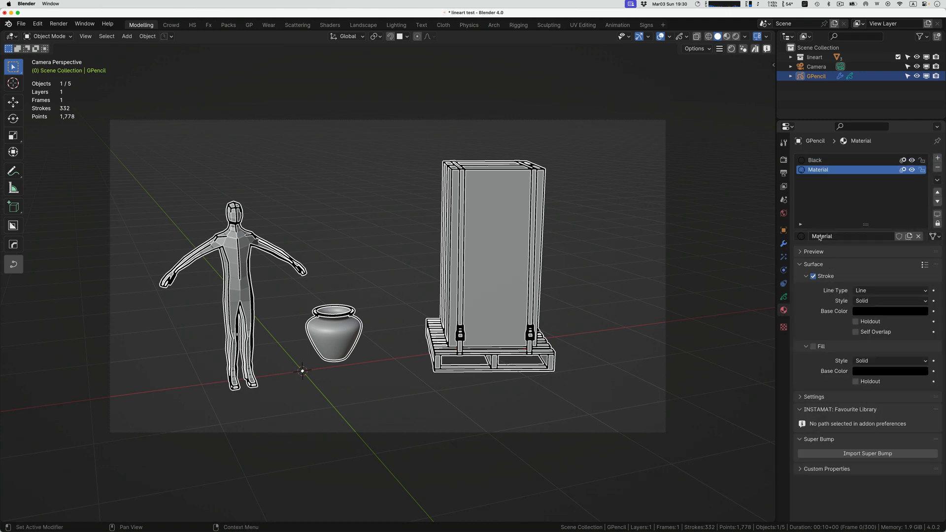
click(816, 236)
text(blue)
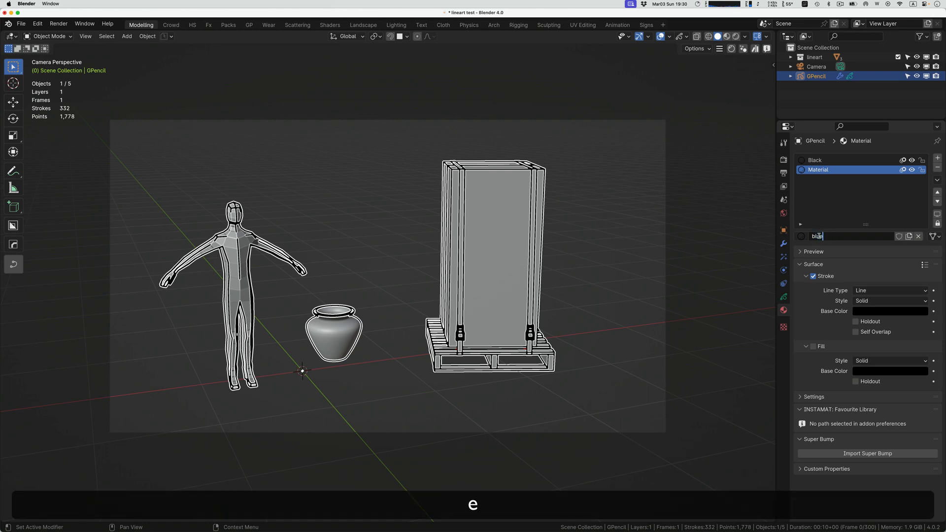
key(Return)
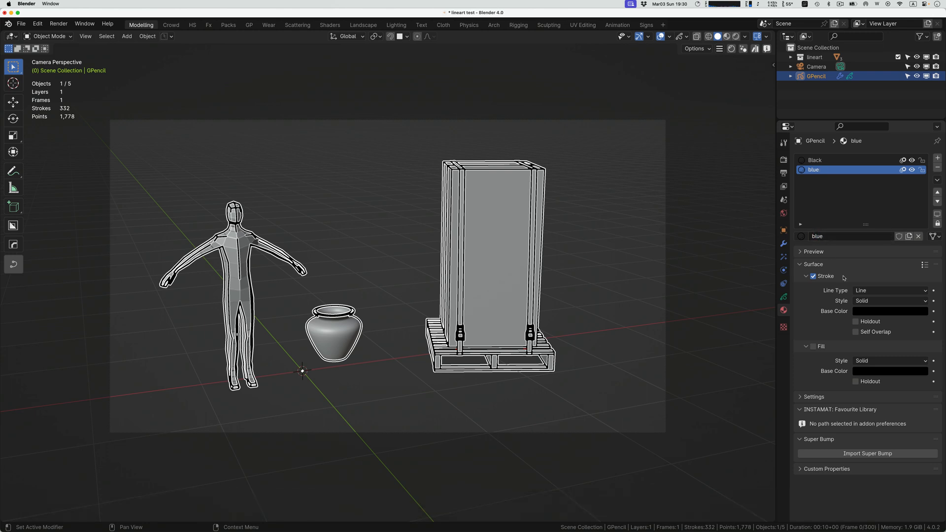
click(864, 315)
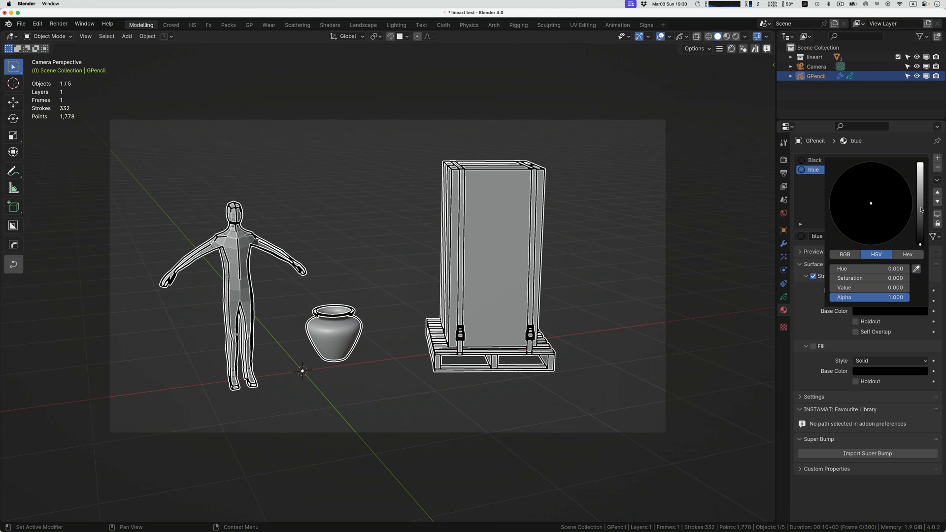
drag(920, 211, 920, 178)
click(903, 188)
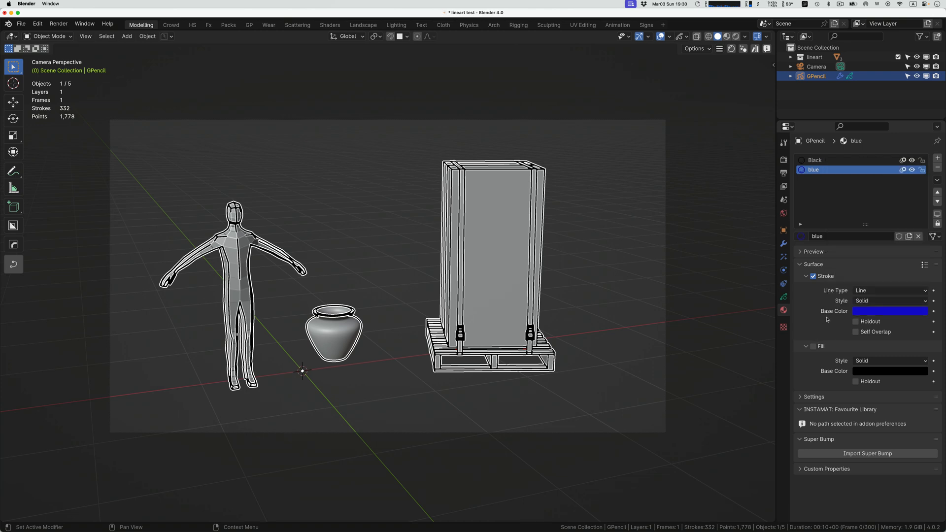
Step: Assign the blue material to the Line Art modifier and save the file
click(783, 244)
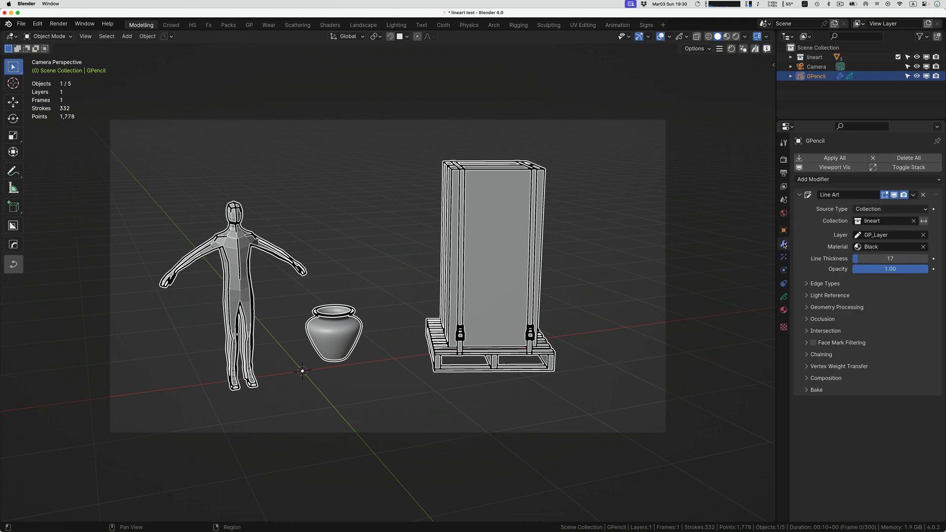
click(858, 248)
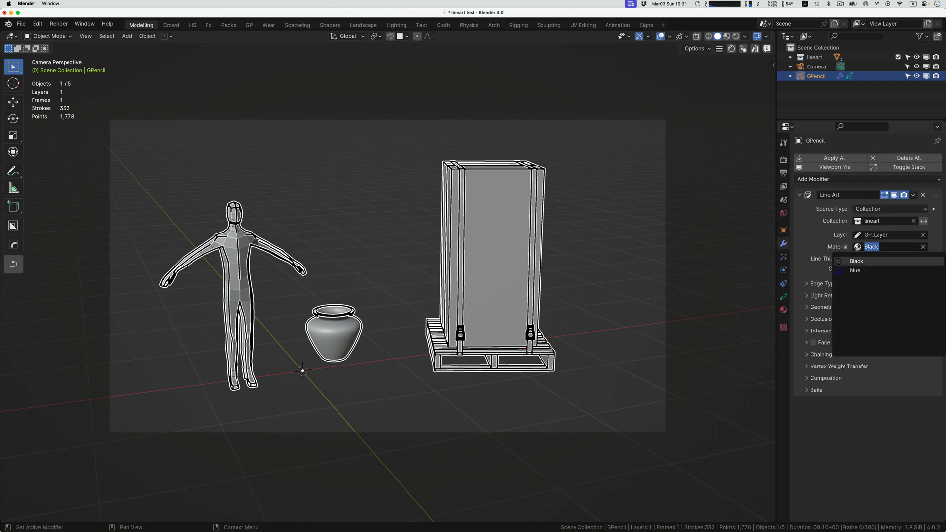
click(857, 270)
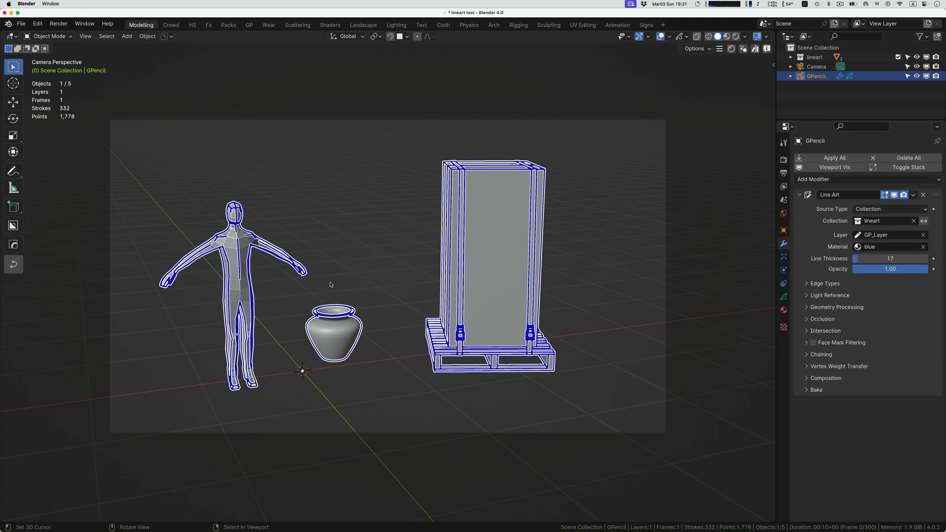
key(super+s)
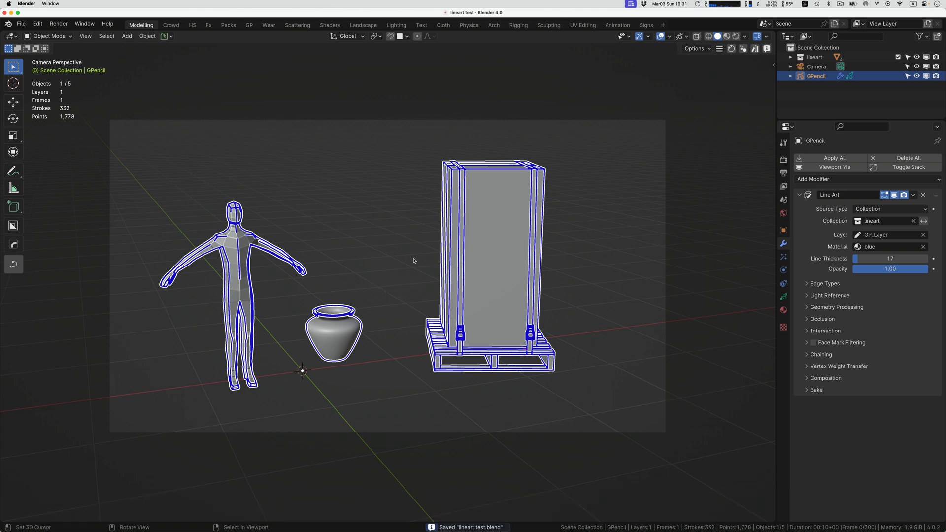
middle_drag(483, 257, 363, 262)
scroll(363, 262, left, 10)
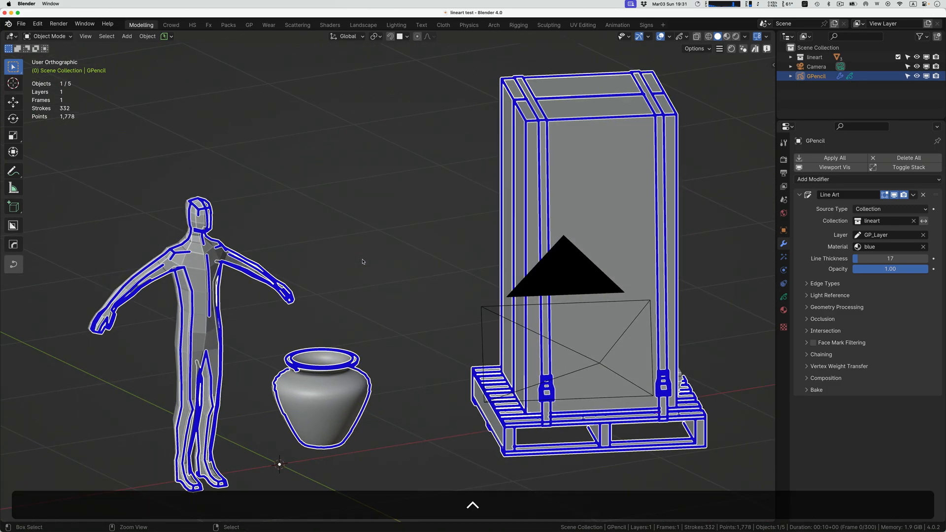
ctrl+scroll(363, 262, down, 4)
key(KP_0)
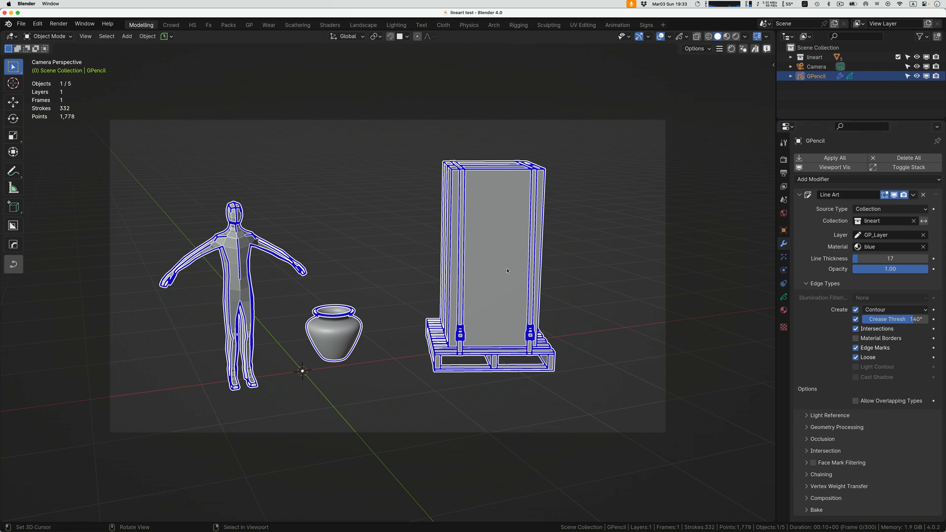
Step: Cut a horizontal edge loop around the middle of the box on the pallet and bevel it into a band by about 0.12 m
click(486, 235)
key(Tab)
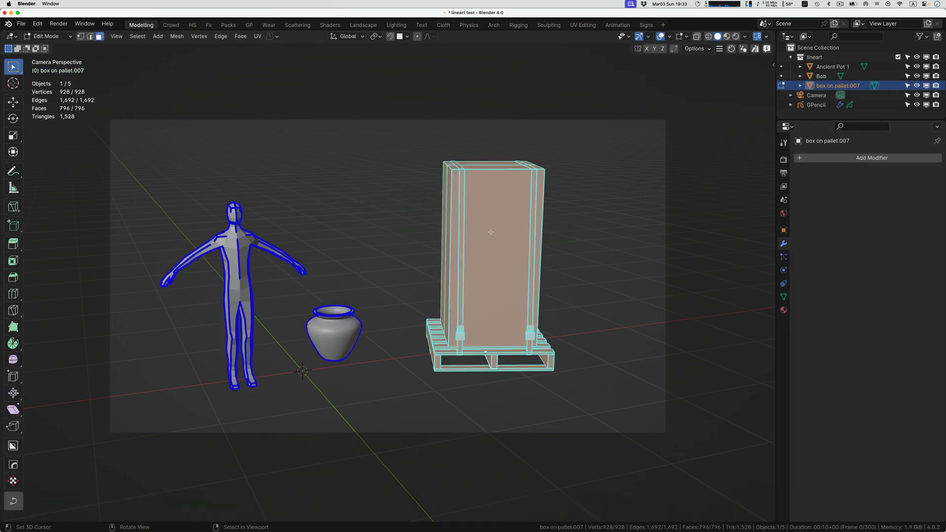
key(ctrl+r)
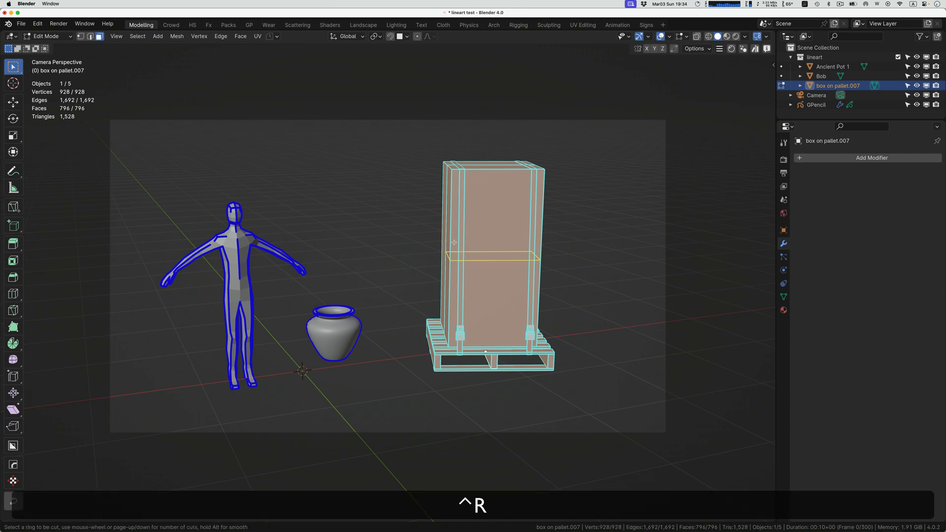
click(453, 243)
click(454, 242)
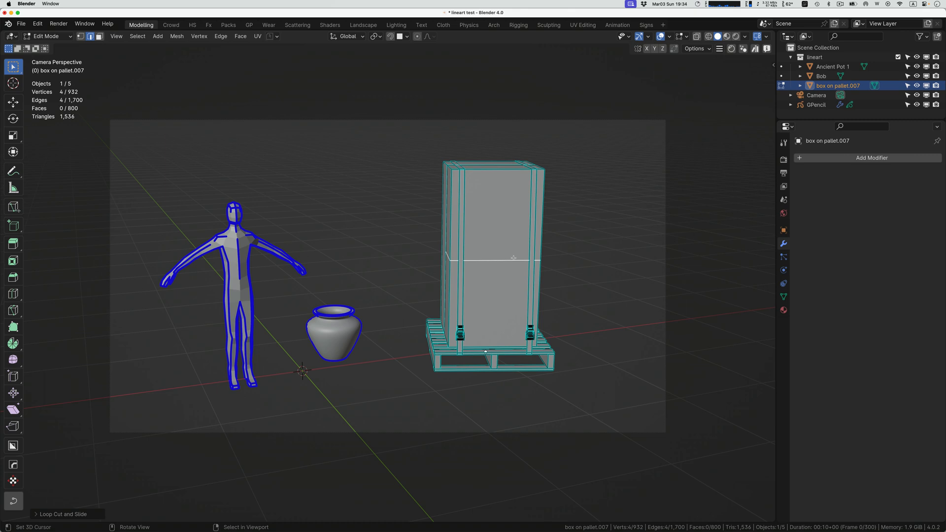
key(ctrl+b)
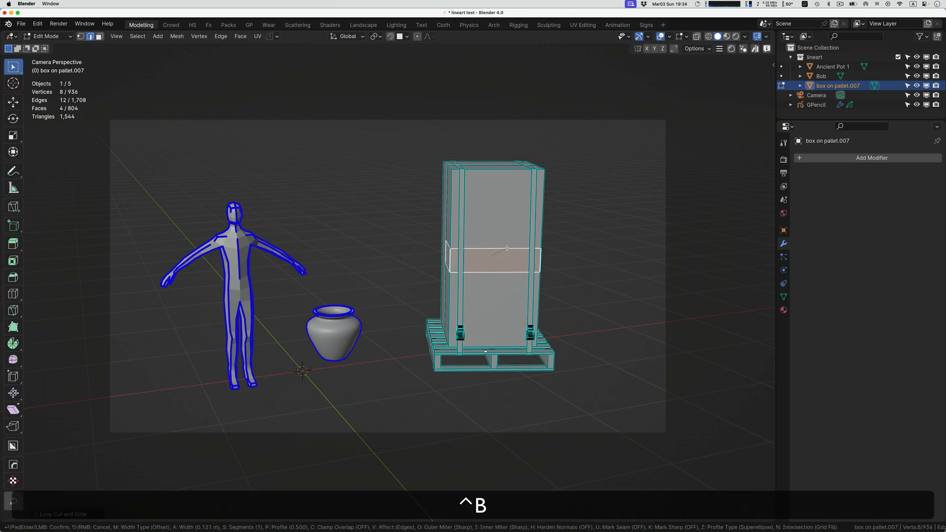
click(505, 249)
Step: Add a second material slot to the box on the pallet and create a new material named strip in it
key(KP_1)
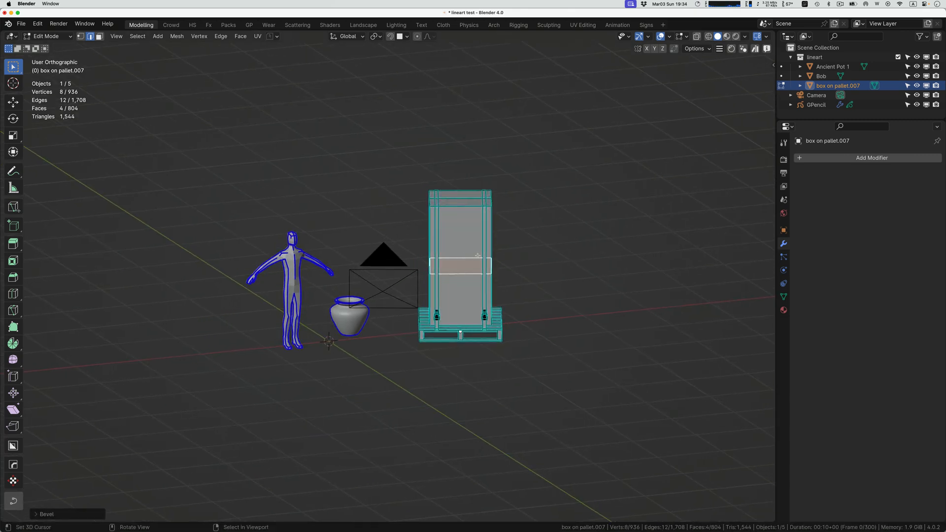
middle_drag(505, 249, 466, 256)
scroll(478, 256, up, 3)
click(784, 310)
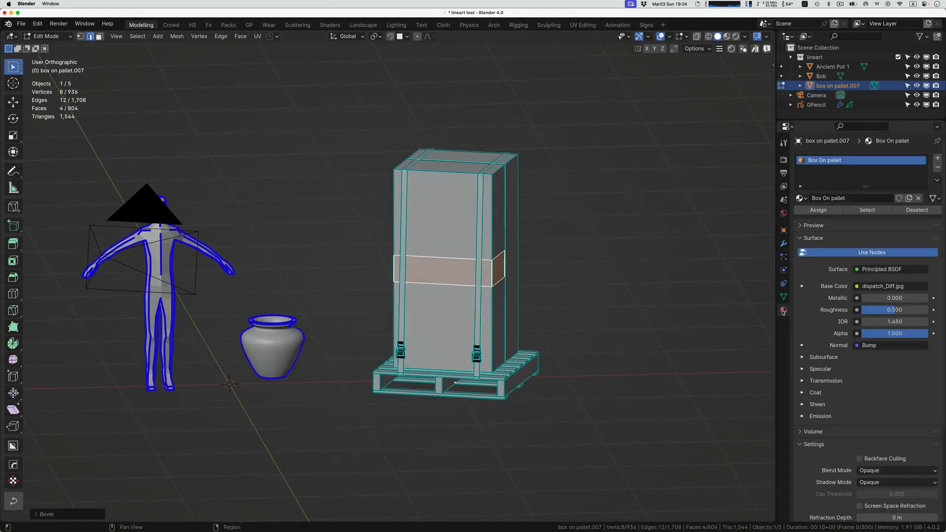
click(938, 158)
click(838, 217)
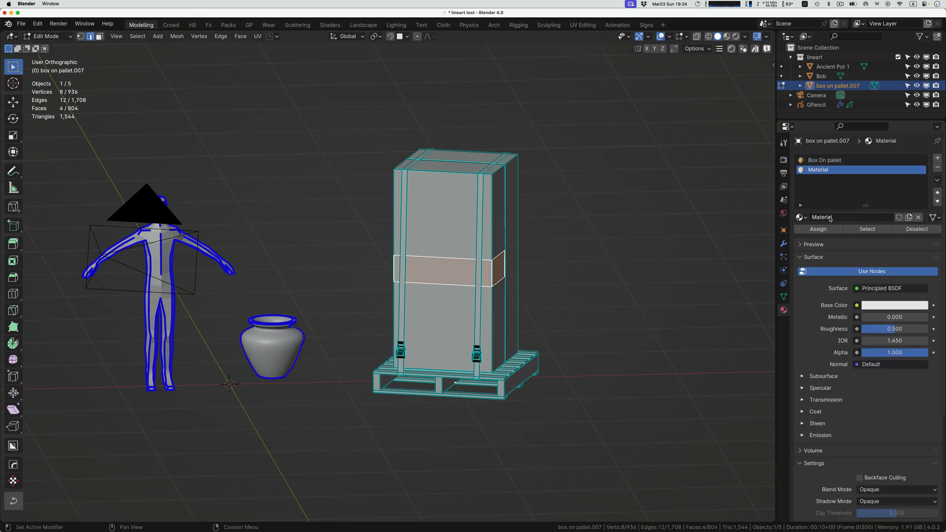
click(826, 217)
text(strip)
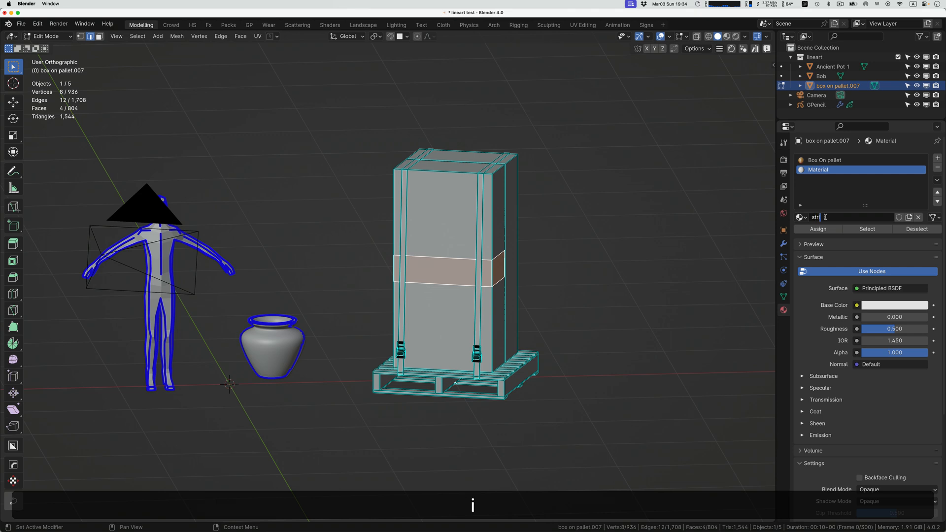
key(Return)
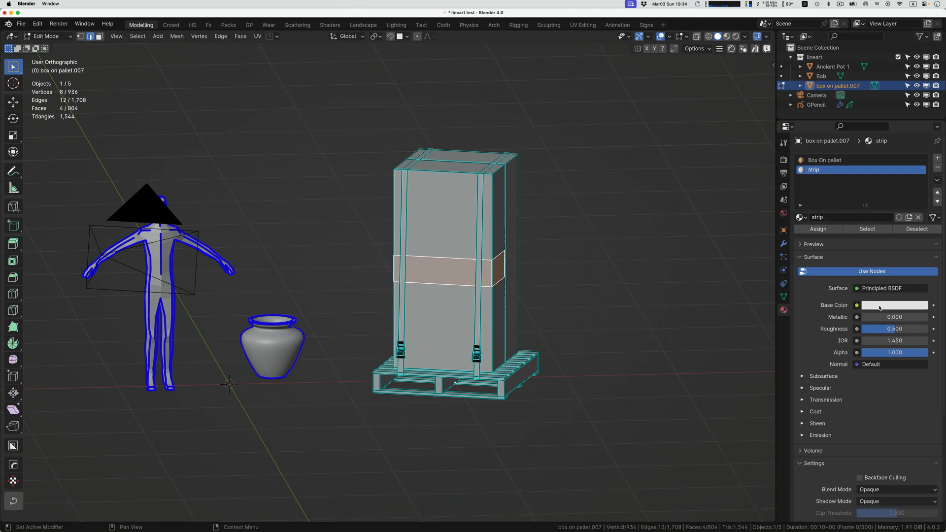
Step: Give the strip material a light green base color and assign it to the selected band of faces
click(894, 305)
click(859, 193)
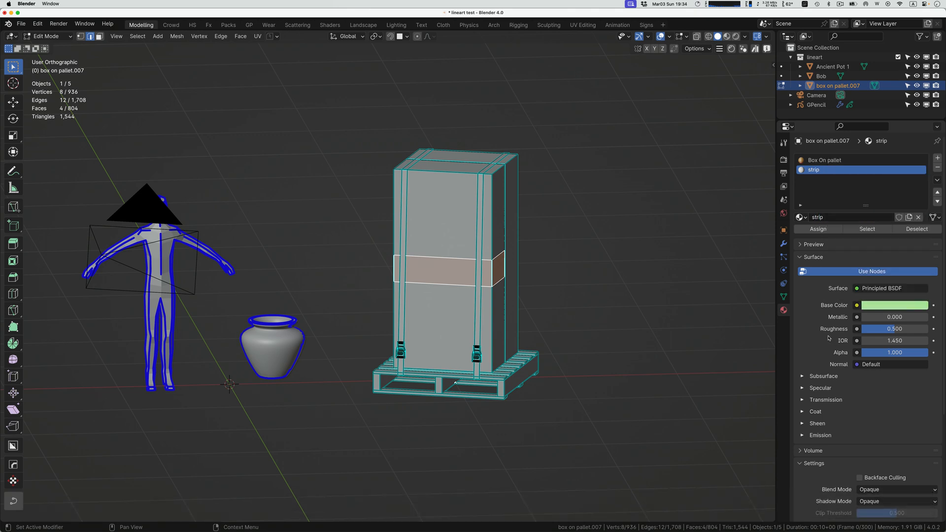
click(824, 230)
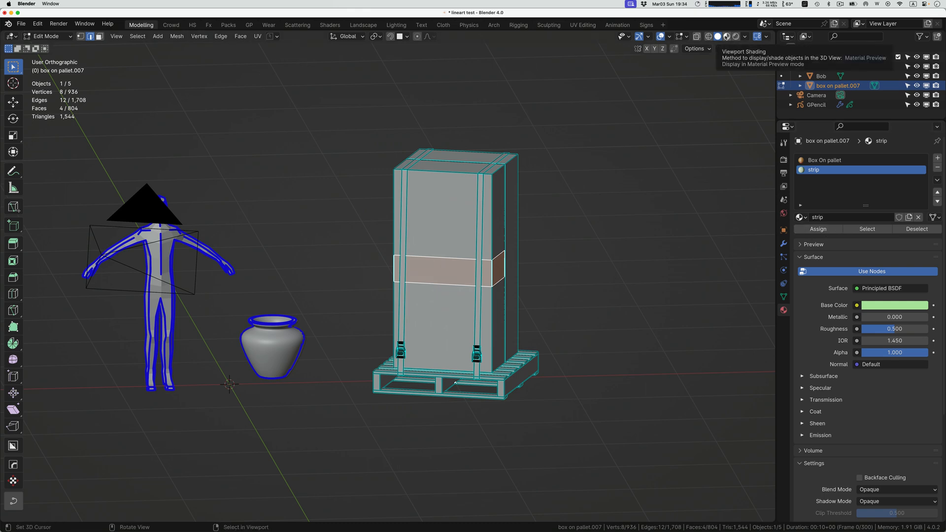
Step: Switch to Material Preview shading and Object Mode to check the green band, ending in the camera view
click(726, 36)
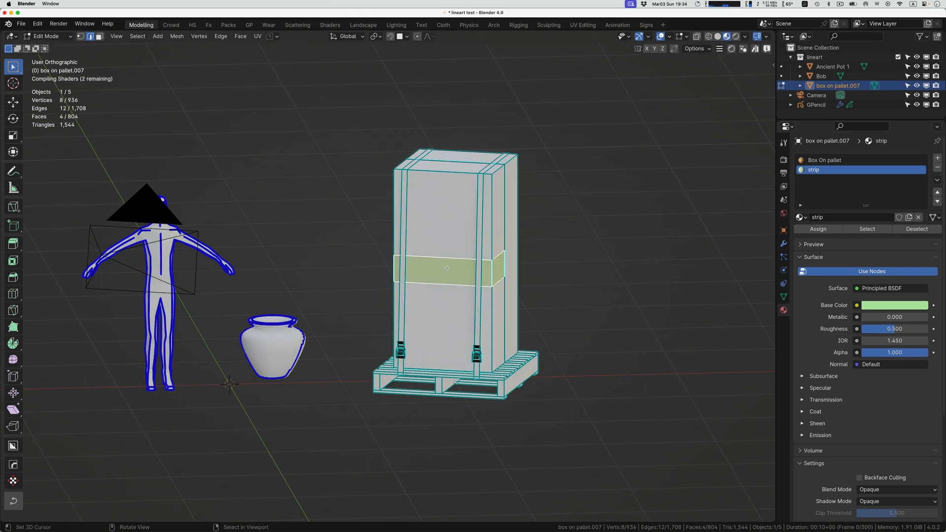
key(ctrl+Tab)
click(430, 247)
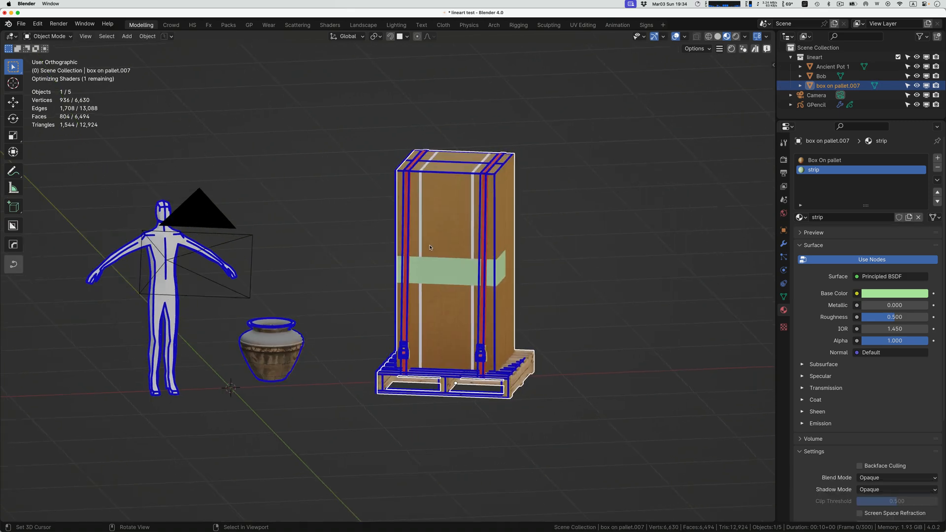
scroll(430, 247, left, 10)
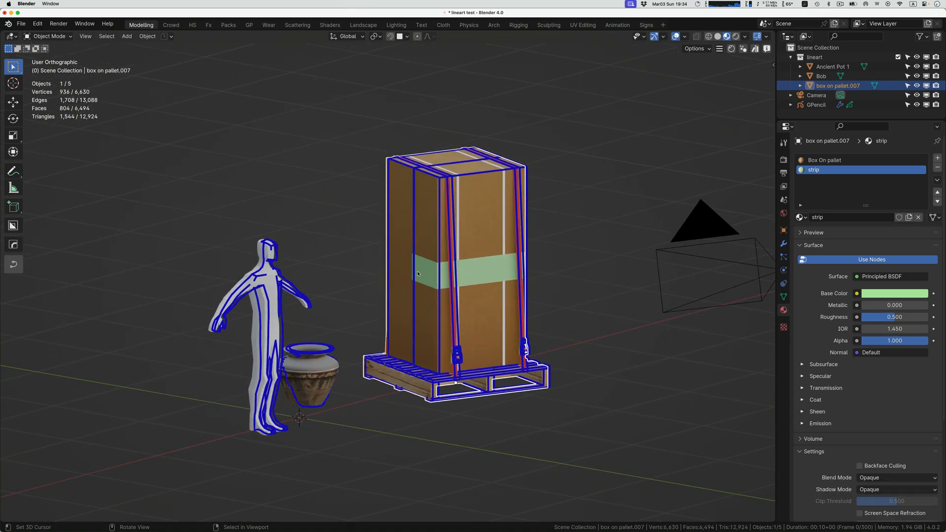
key(0)
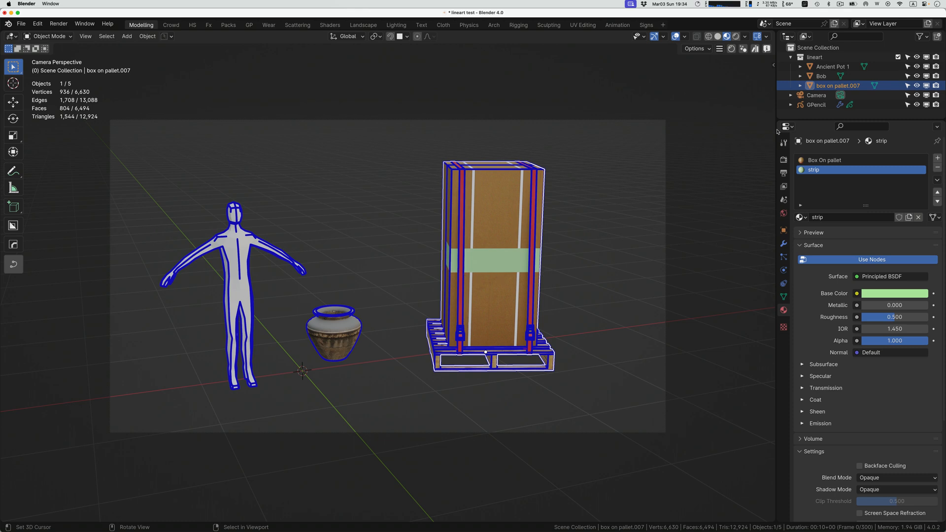
Step: Enable Material Borders in the edge types of the Grease Pencil object's Line Art modifier and check the lines from other angles
click(816, 105)
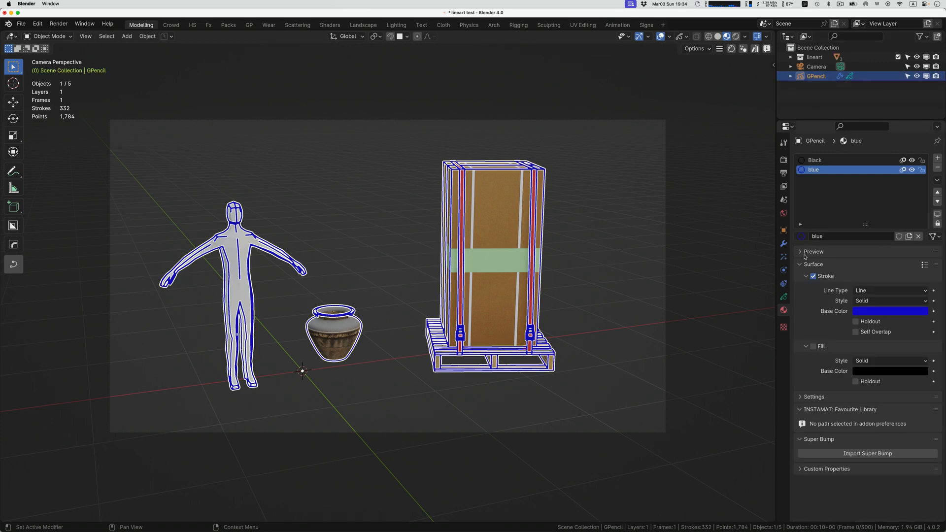
click(783, 243)
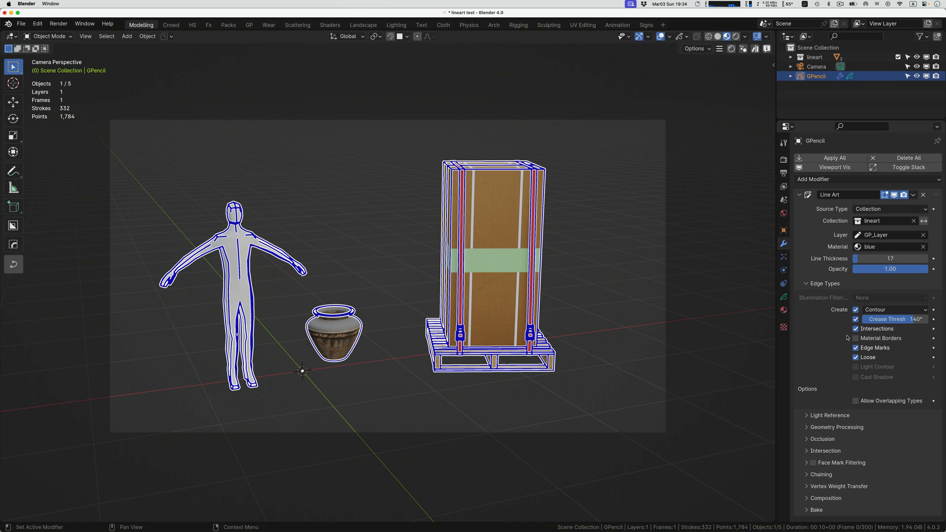
click(857, 339)
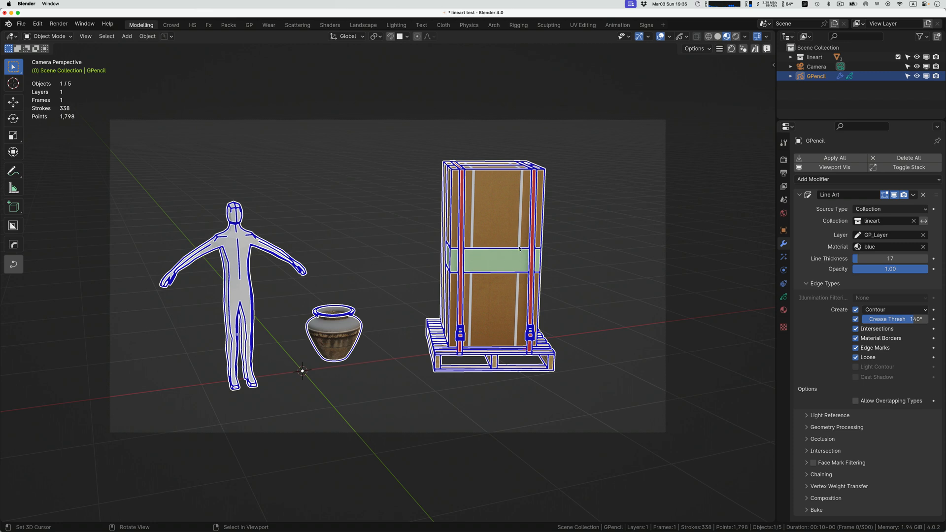
scroll(530, 245, right, 10)
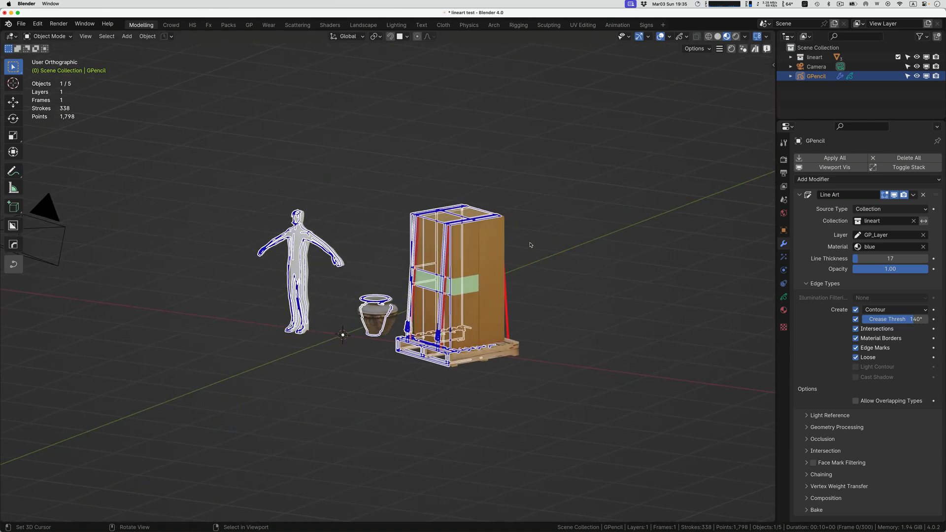
scroll(531, 245, right, 5)
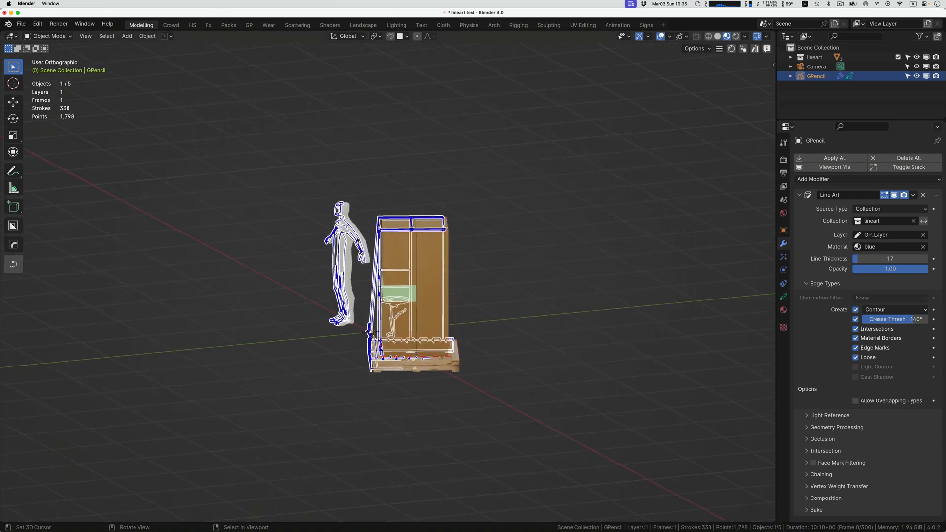
Step: Compare the outlines seen from a side angle with how they look through the camera
scroll(358, 241, up, 8)
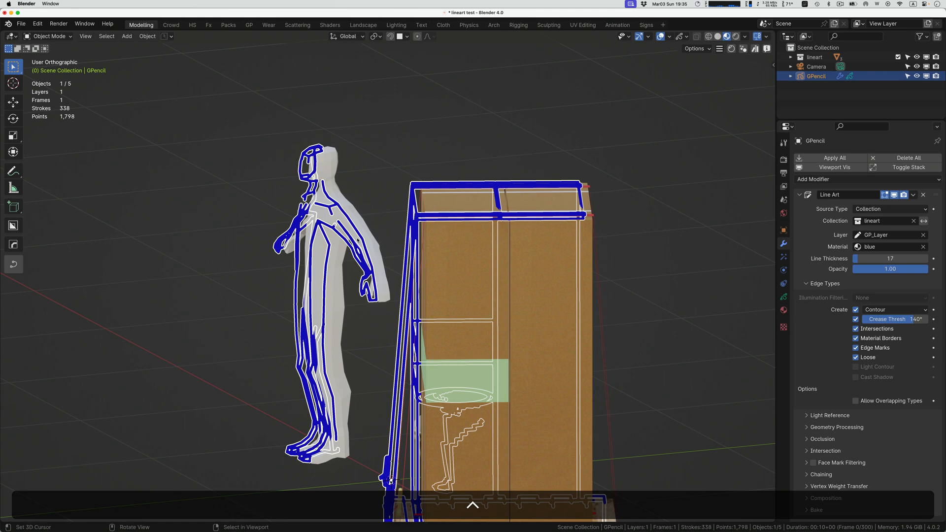
scroll(358, 240, down, 10)
key(0)
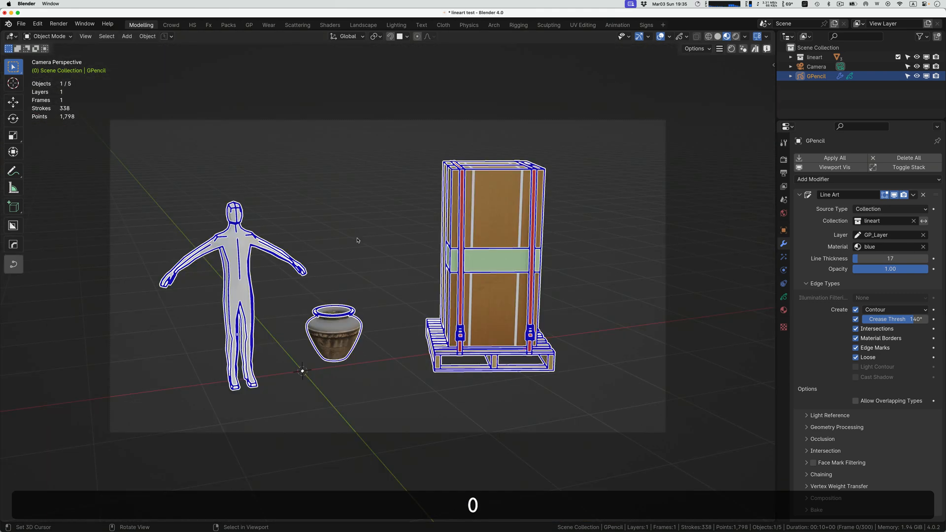
scroll(358, 241, right, 2)
scroll(358, 240, right, 10)
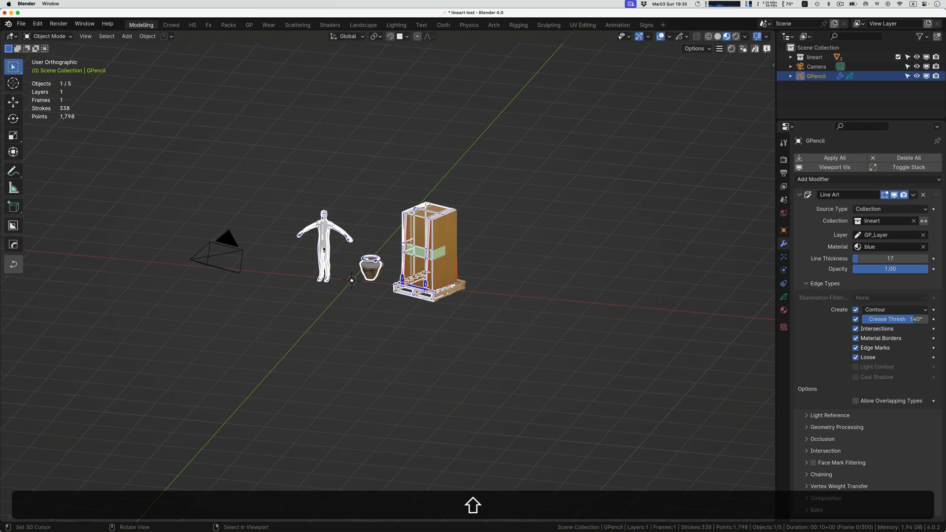
Step: Frame the models from an angle facing the box's corner and create a second camera from that view
shift+scroll(441, 249, right, 3)
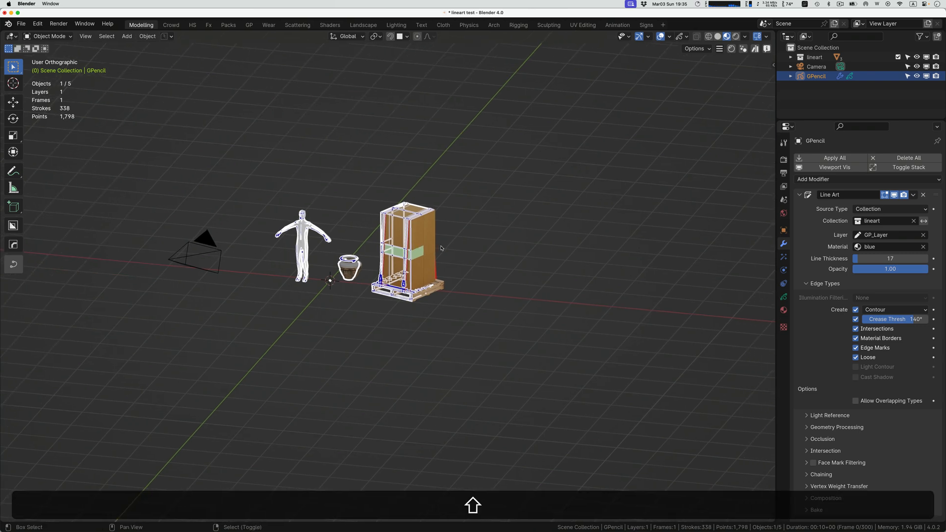
ctrl+shift+scroll(441, 249, up, 3)
scroll(441, 248, right, 5)
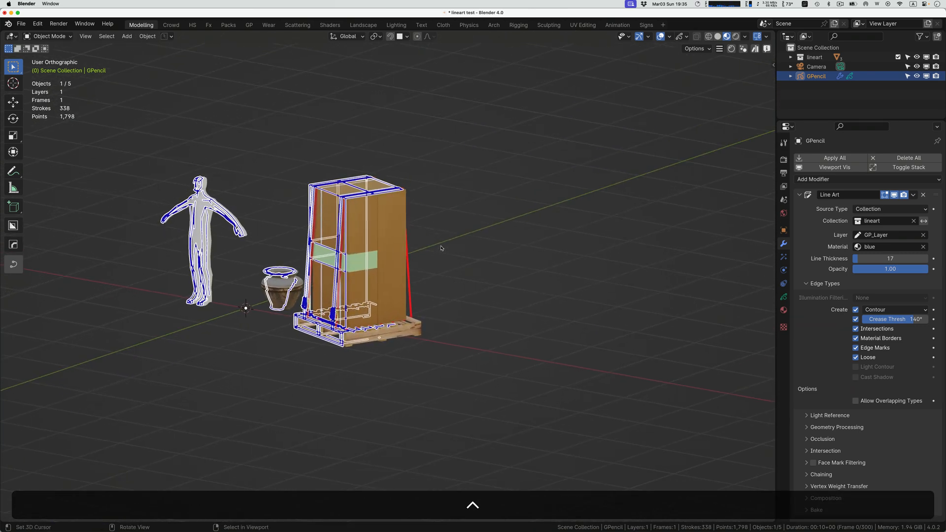
scroll(441, 248, right, 1)
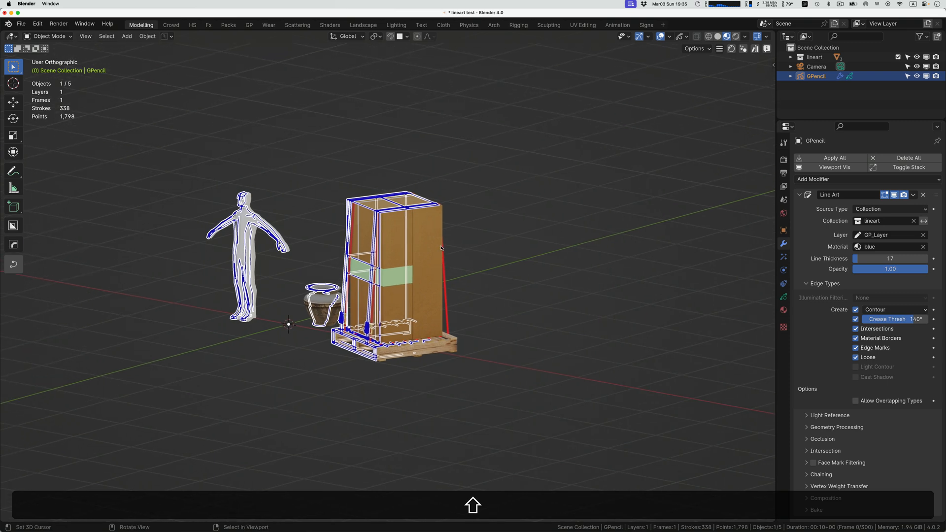
key(Page_Down)
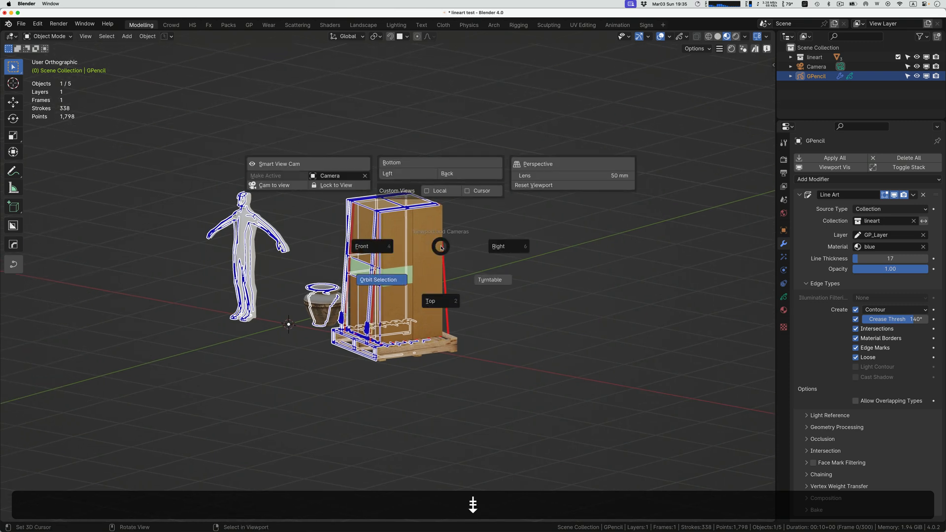
alt+click(325, 165)
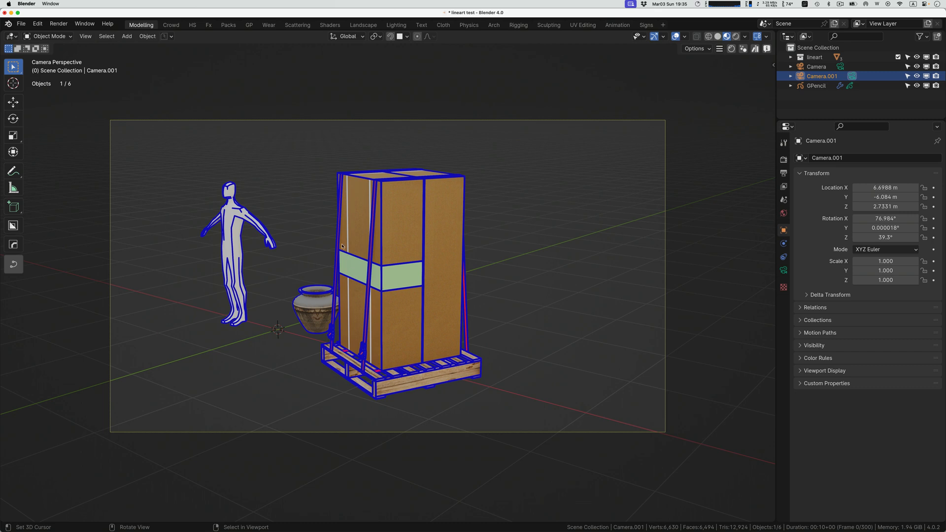
Step: Examine both cameras' placement around the whole scene, ending back in the new camera's view
ctrl+scroll(387, 243, down, 5)
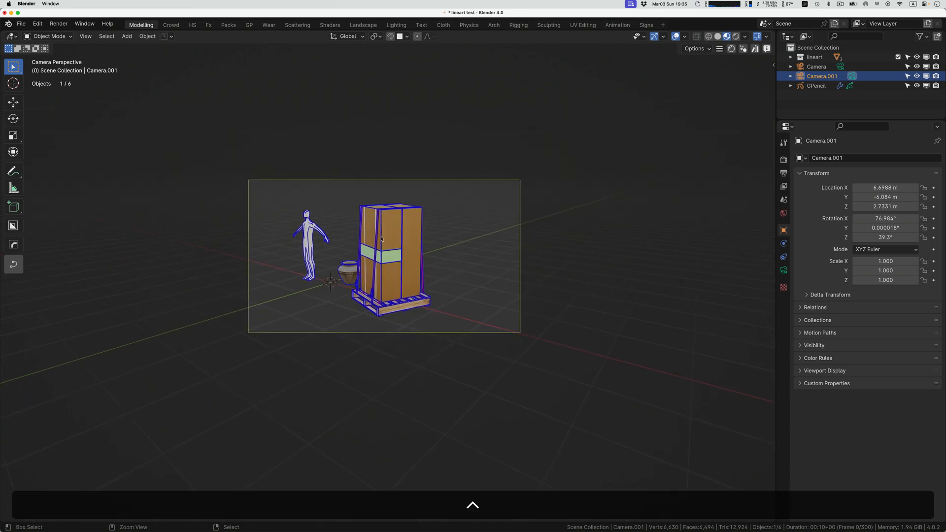
key(KP_Decimal)
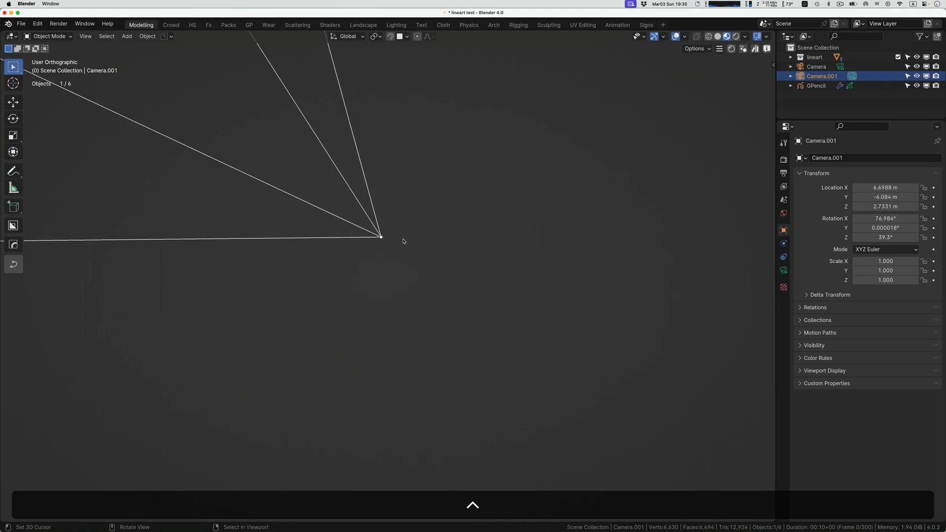
key(shift+c)
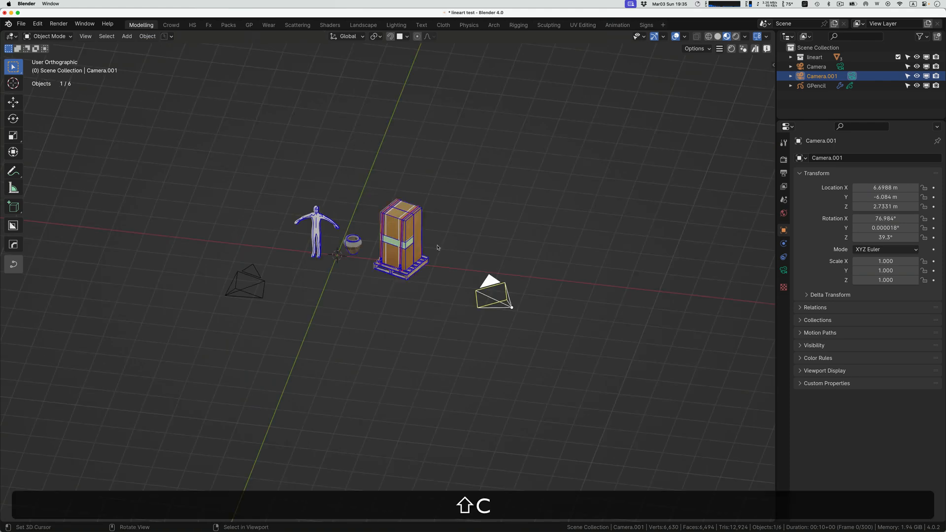
middle_drag(437, 248, 586, 227)
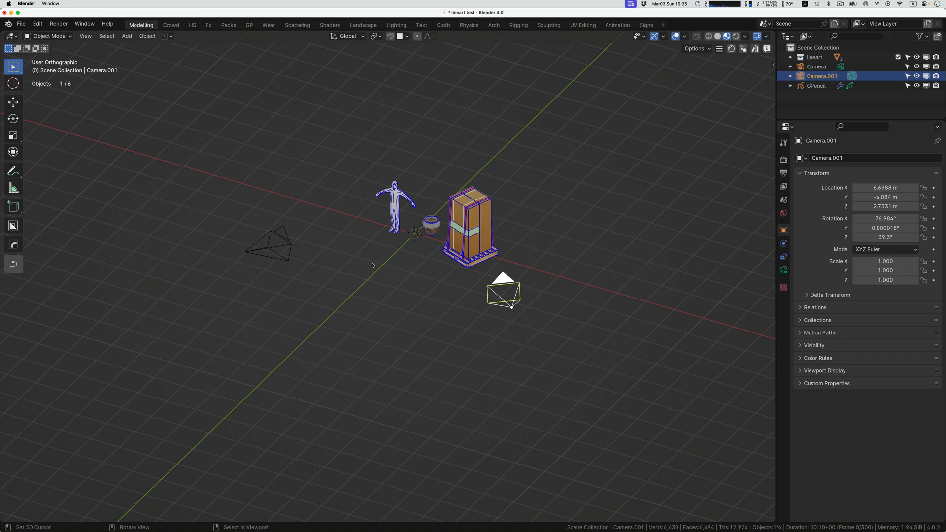
key(KP_0)
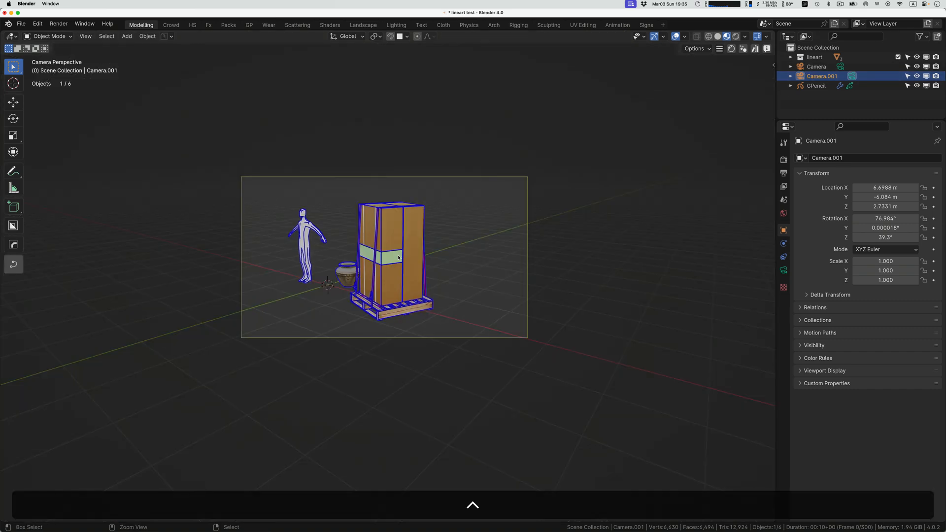
ctrl+middle_drag(372, 264, 320, 220)
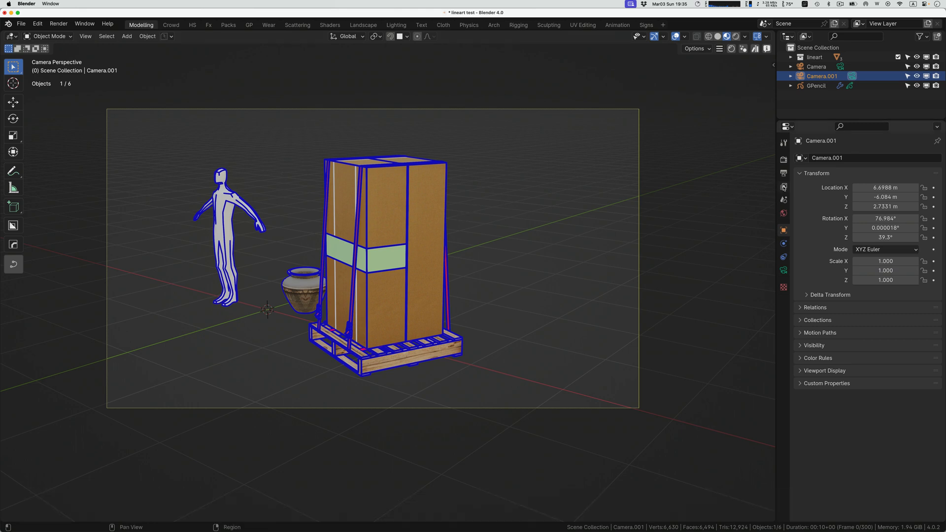
Step: Make Camera the active scene camera and refresh the line art by excluding and re-including the lineart collection
click(784, 200)
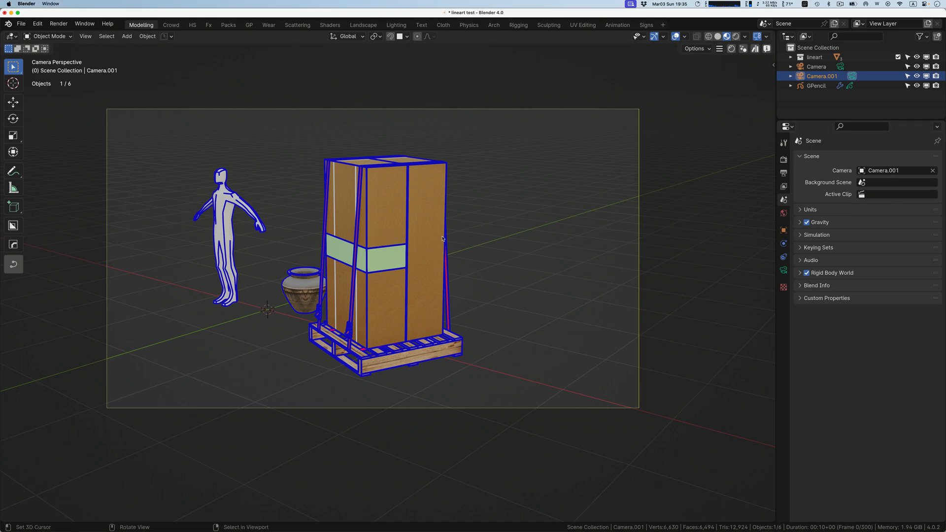
click(865, 171)
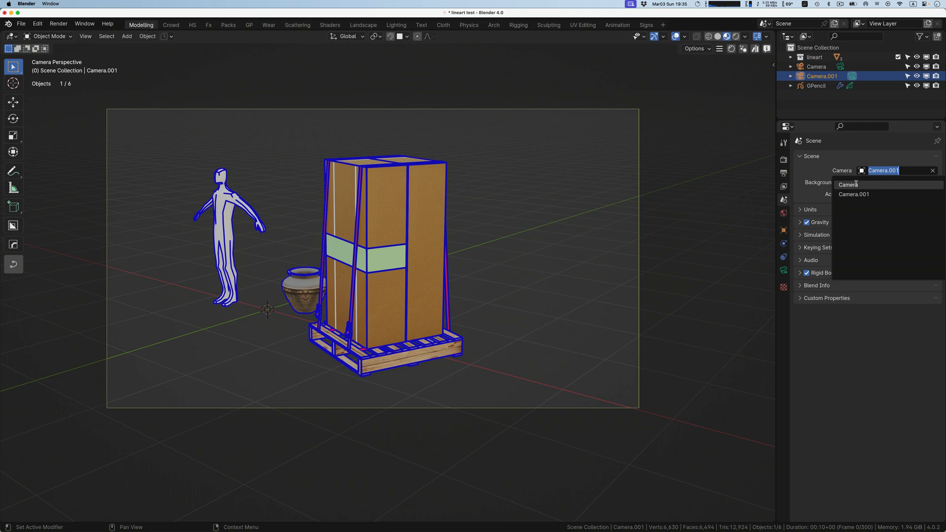
click(848, 185)
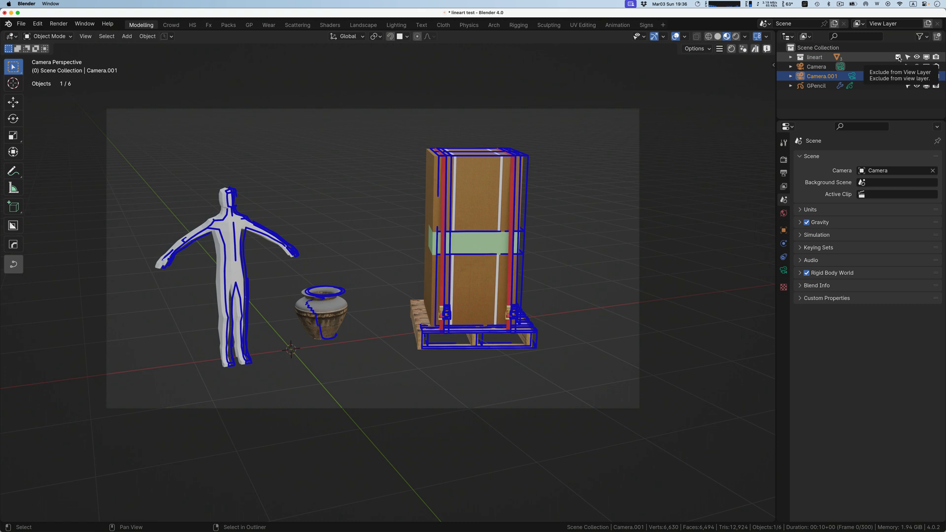
click(791, 57)
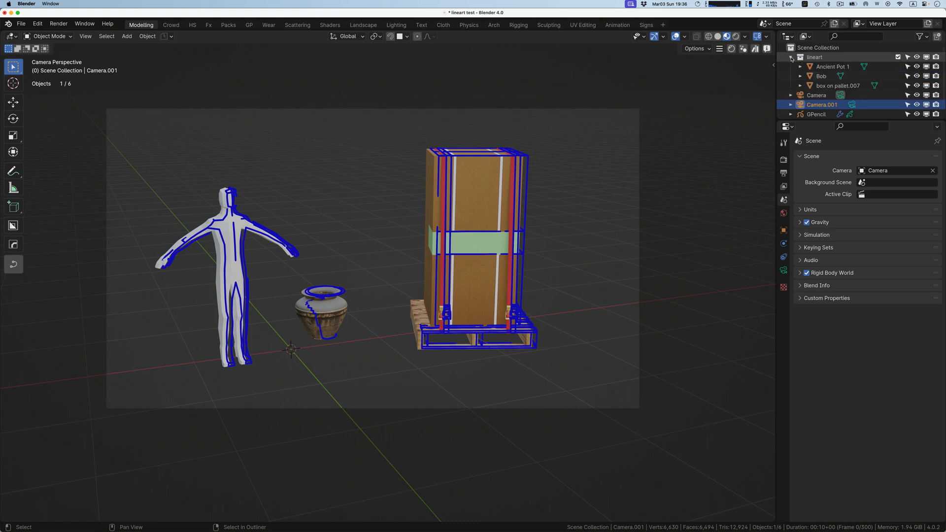
click(898, 57)
click(898, 57)
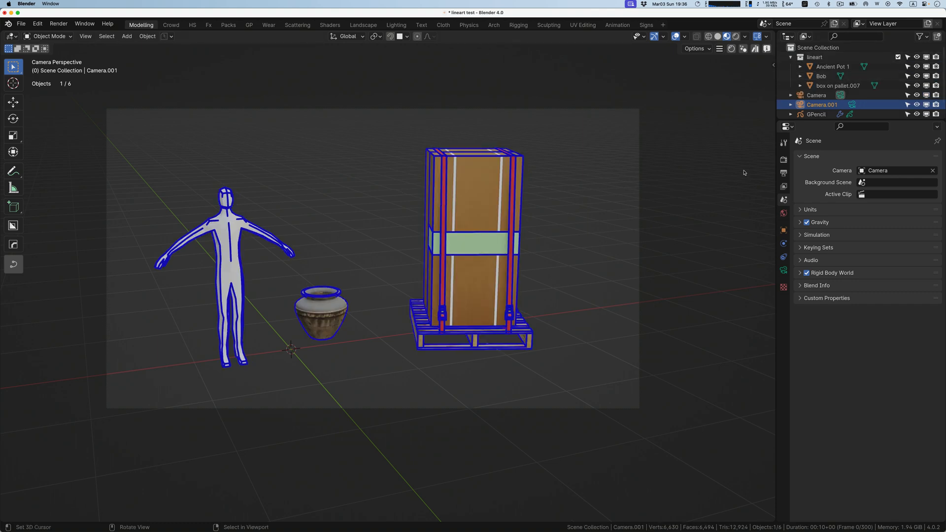
Step: Set the active scene camera to Camera.001 and refresh the outlines by excluding and re-including the lineart collection
click(863, 170)
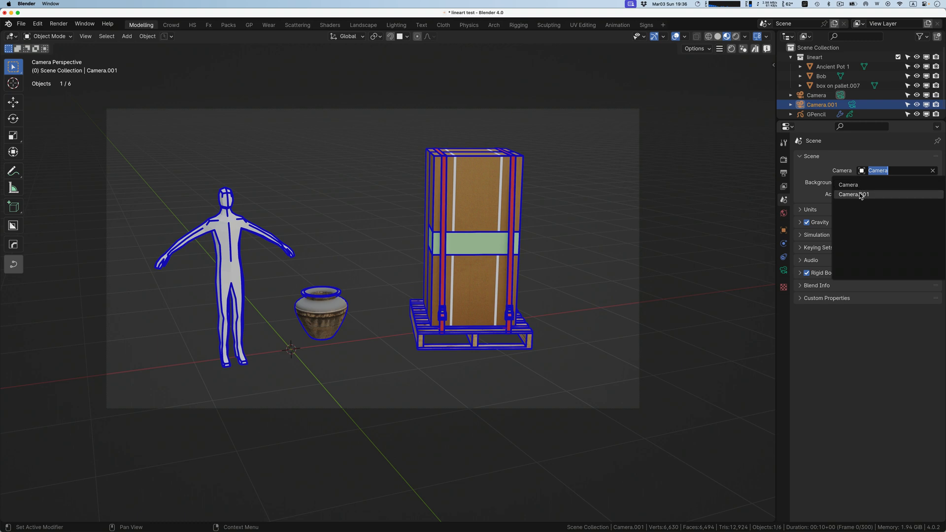
click(859, 194)
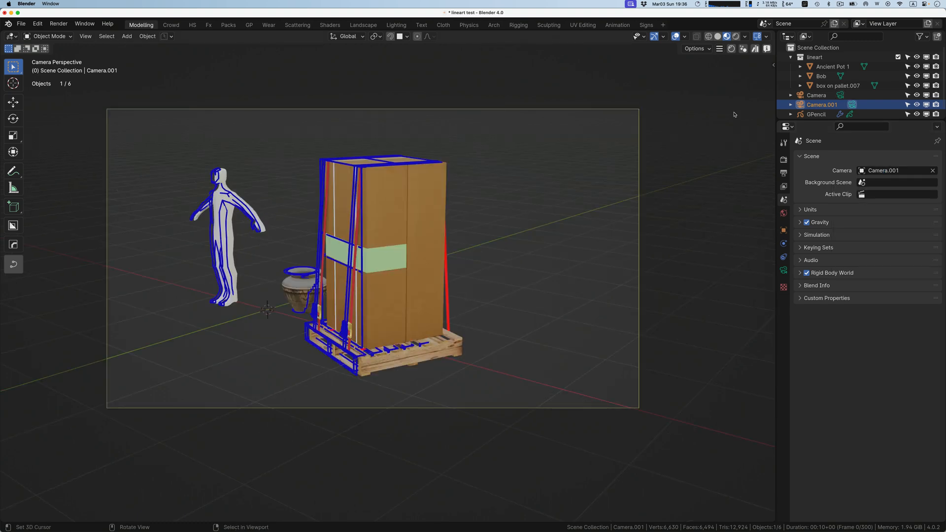
click(898, 57)
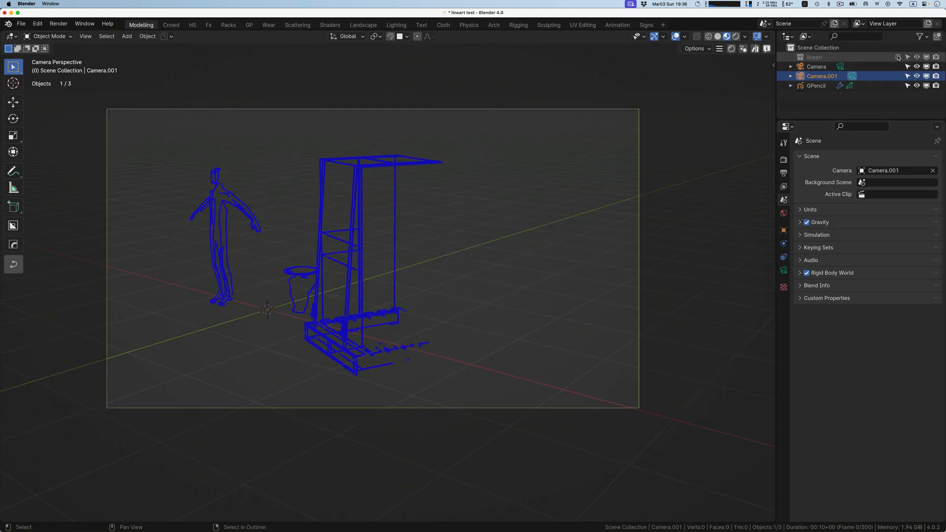
click(897, 57)
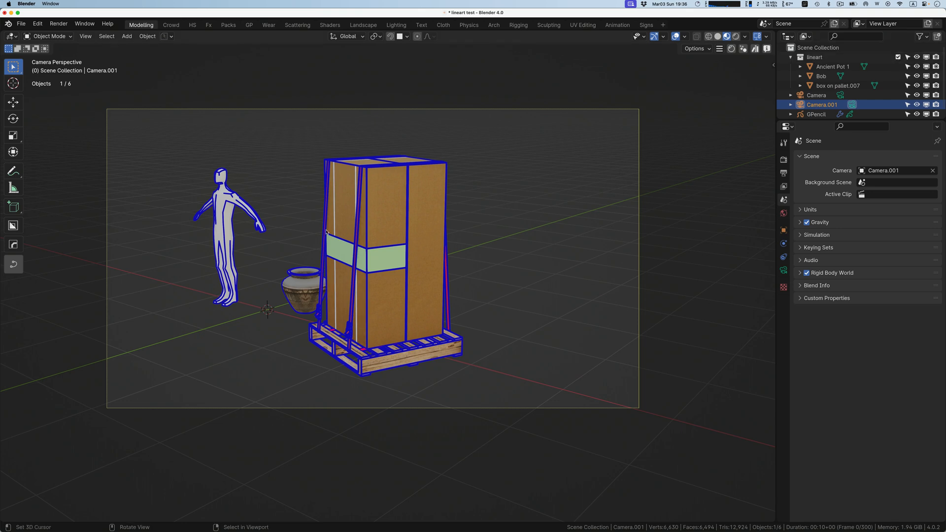
Step: Show the whole scene with both cameras, select the box on the pallet and return to the camera view
scroll(326, 231, down, 5)
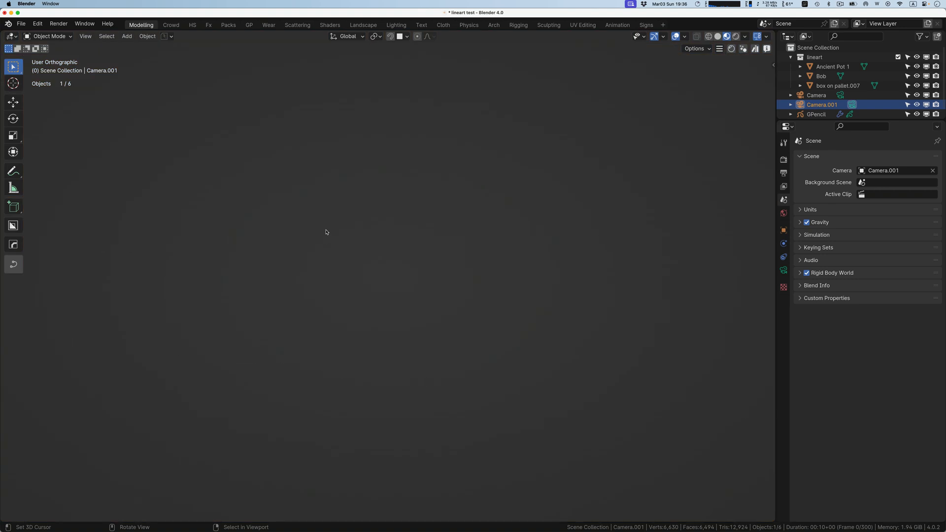
ctrl+scroll(326, 232, down, 5)
scroll(315, 230, down, 1)
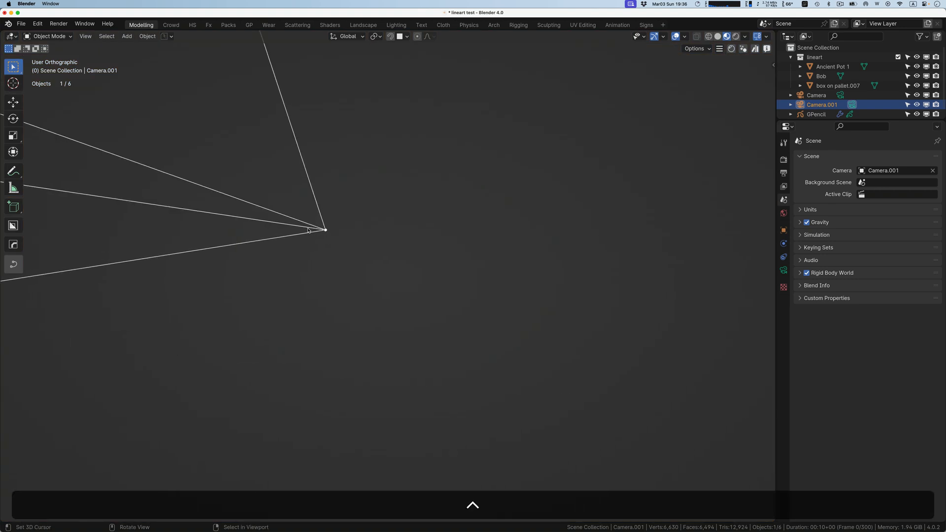
key(shift+c)
click(406, 253)
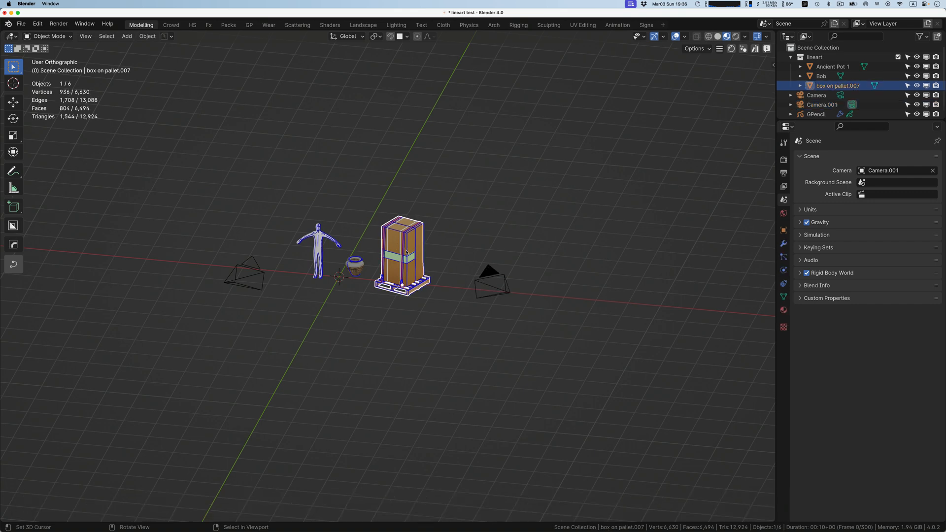
scroll(406, 252, left, 5)
key(0)
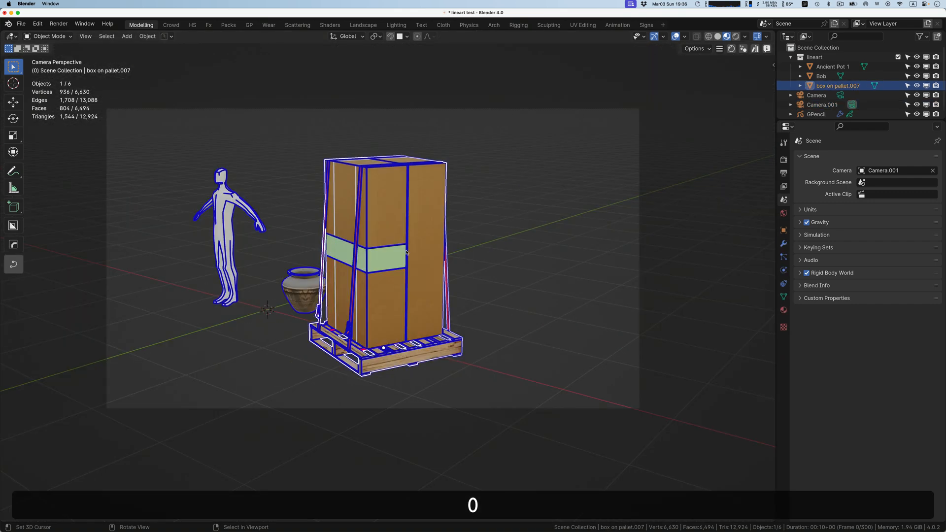
Step: Examine how the outlines line up with the models from free angles away from the active camera
scroll(406, 252, left, 10)
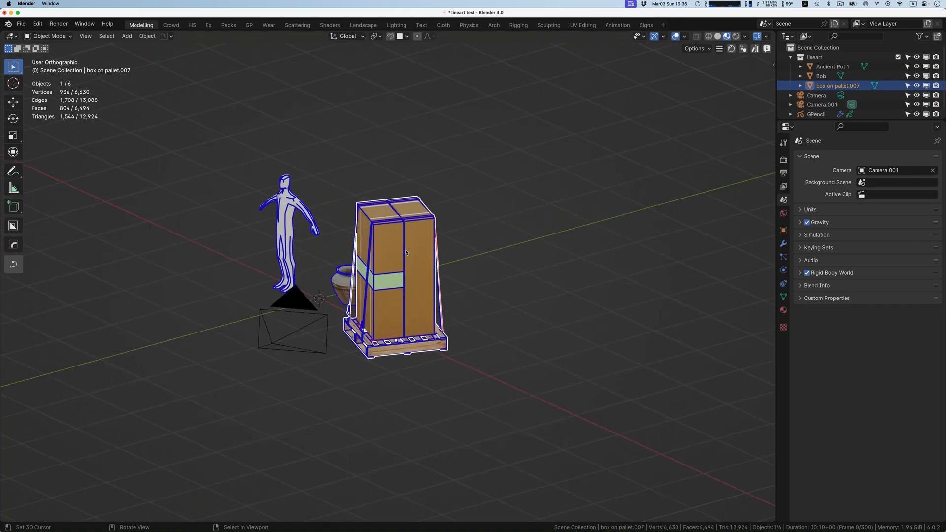
scroll(406, 253, left, 10)
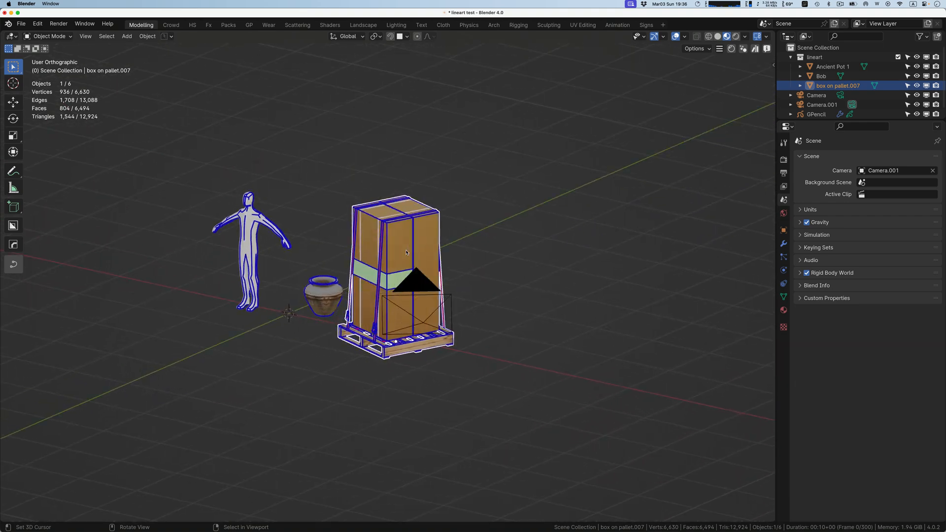
key(ctrl)
ctrl+scroll(406, 253, down, 5)
shift+scroll(406, 252, up, 2)
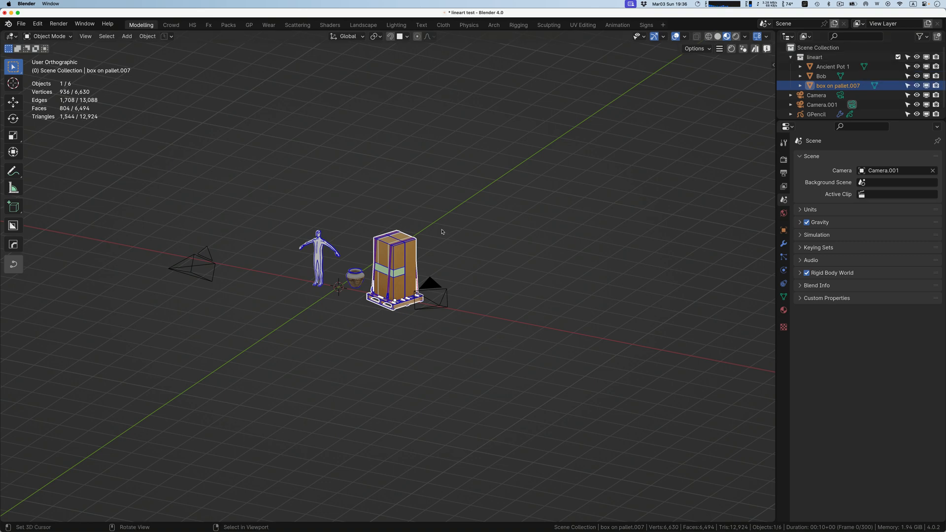
ctrl+scroll(315, 267, up, 5)
ctrl+scroll(315, 267, up, 3)
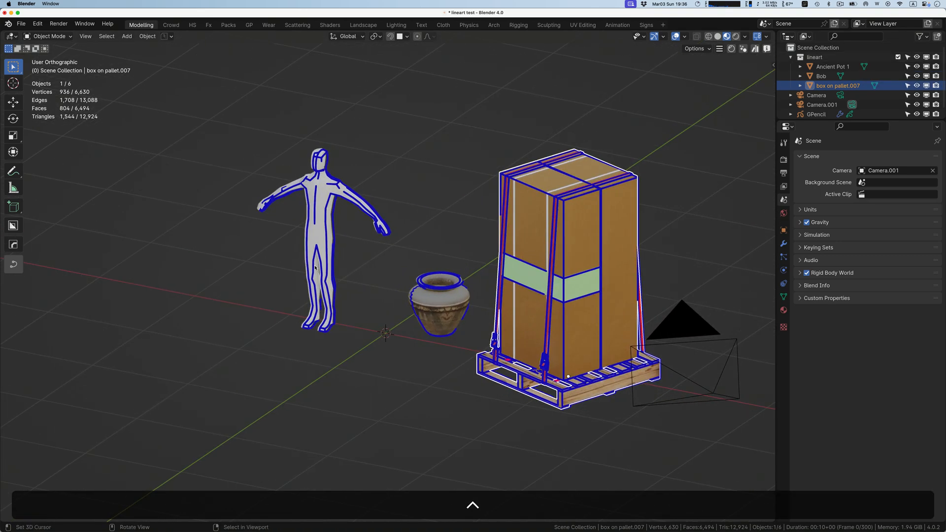
Step: Save the file and hide the GPencil object in the viewport
key(super+s)
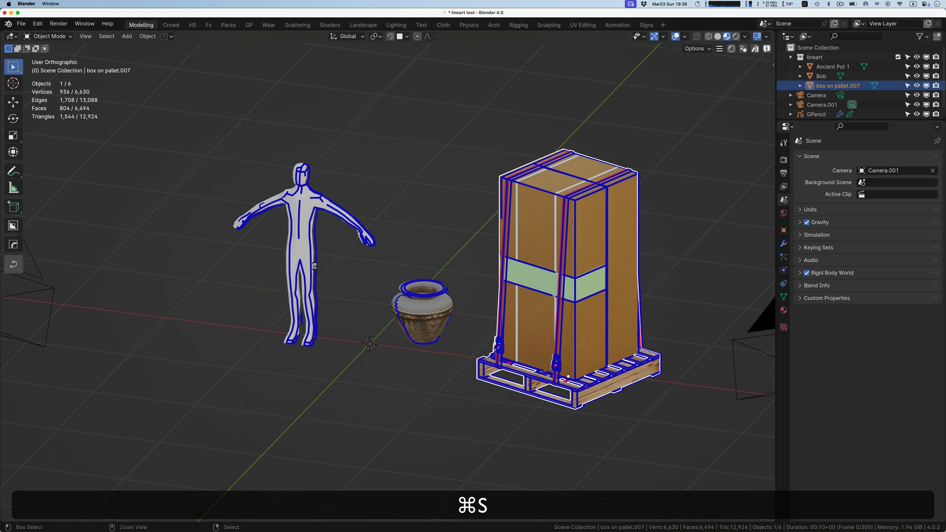
ctrl+scroll(339, 261, down, 5)
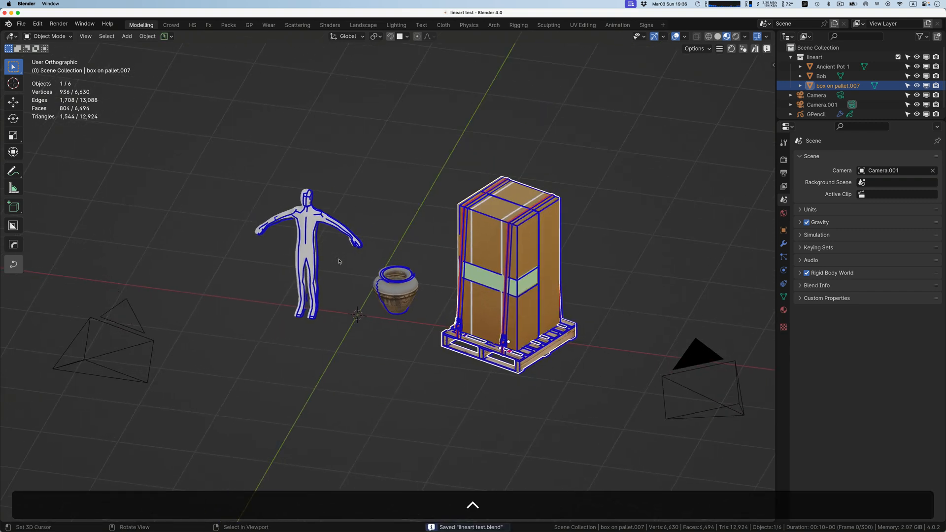
click(791, 57)
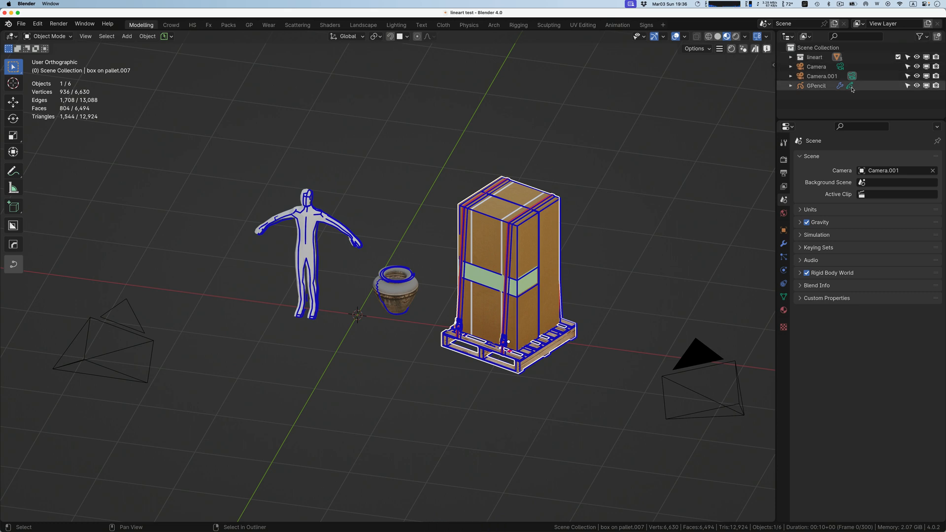
click(915, 86)
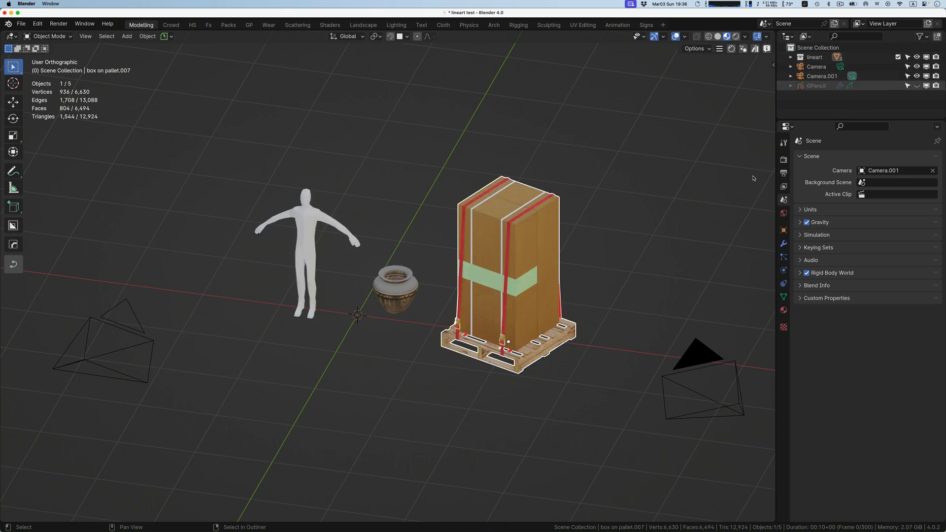
Step: Select the Bob figure and convert it to a Grease Pencil object
middle_drag(473, 246, 494, 247)
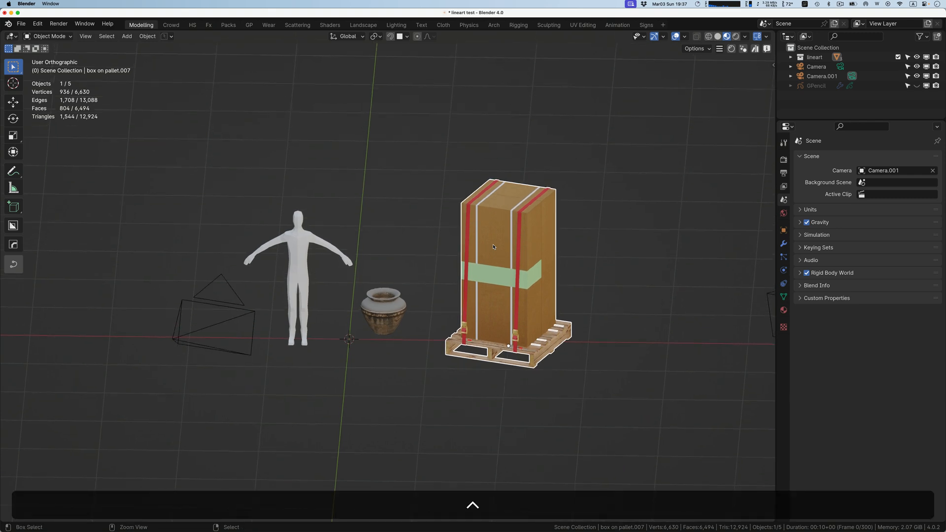
ctrl+scroll(493, 246, down, 3)
ctrl+scroll(493, 247, up, 5)
scroll(493, 247, down, 2)
shift+scroll(494, 247, up, 2)
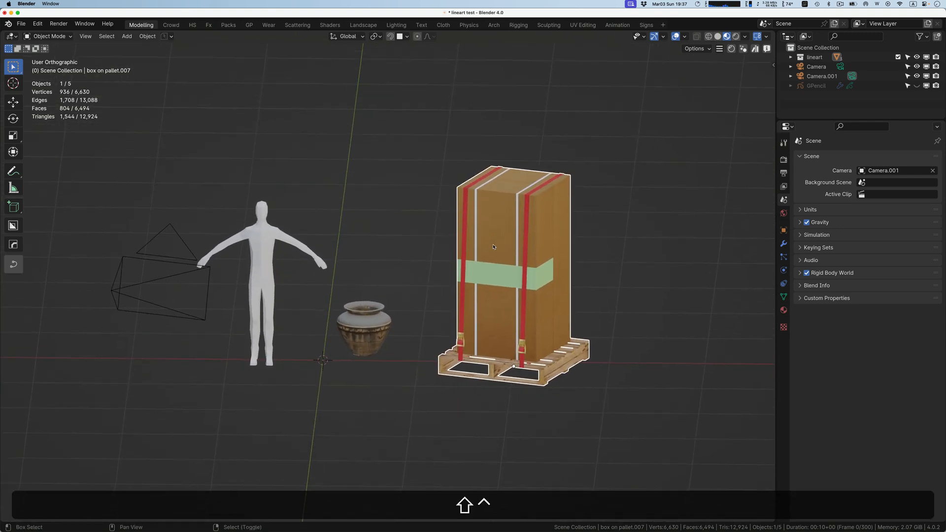
click(262, 252)
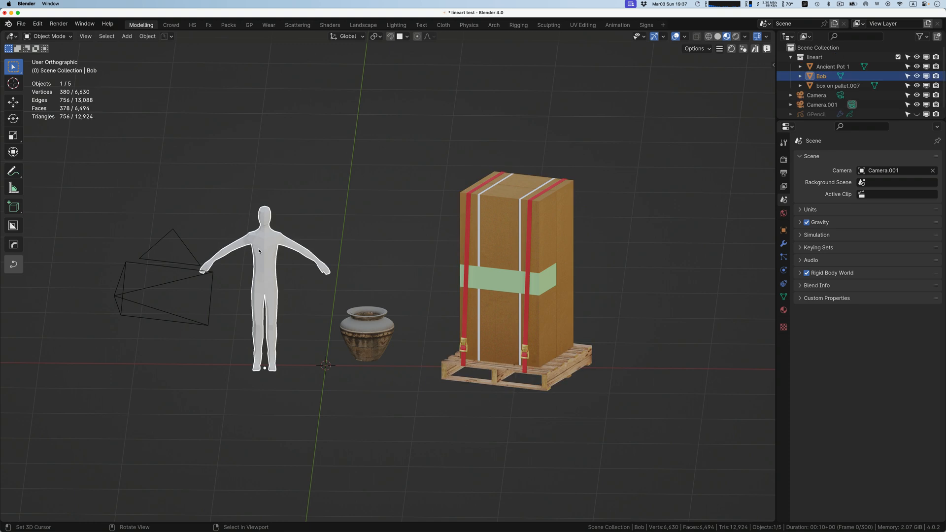
click(147, 37)
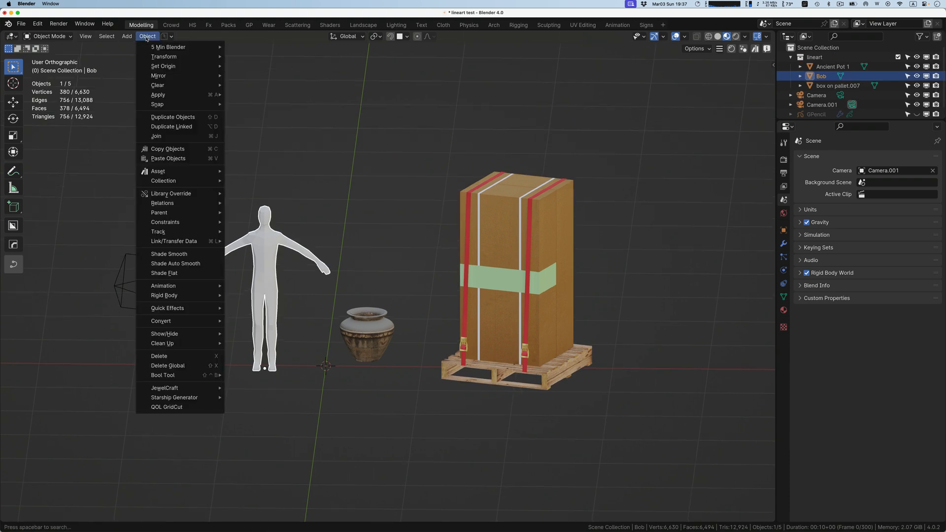
mouse_move(172, 322)
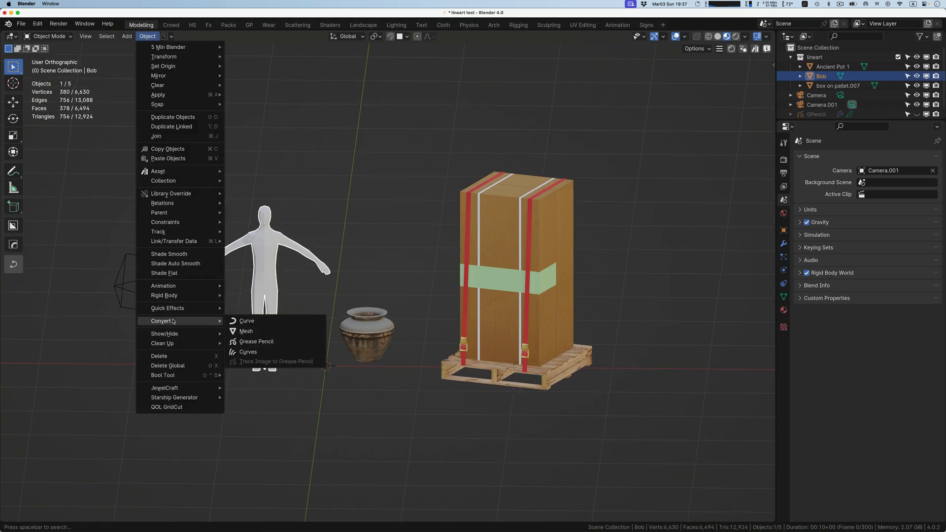
click(278, 343)
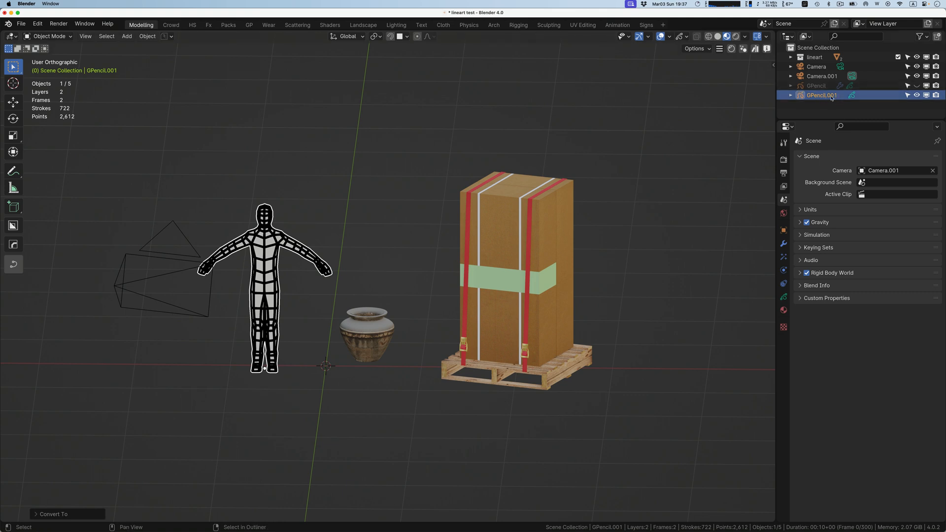
Step: Examine the converted figure from several angles and look over its modifiers and its line and fill layers
scroll(250, 244, up, 4)
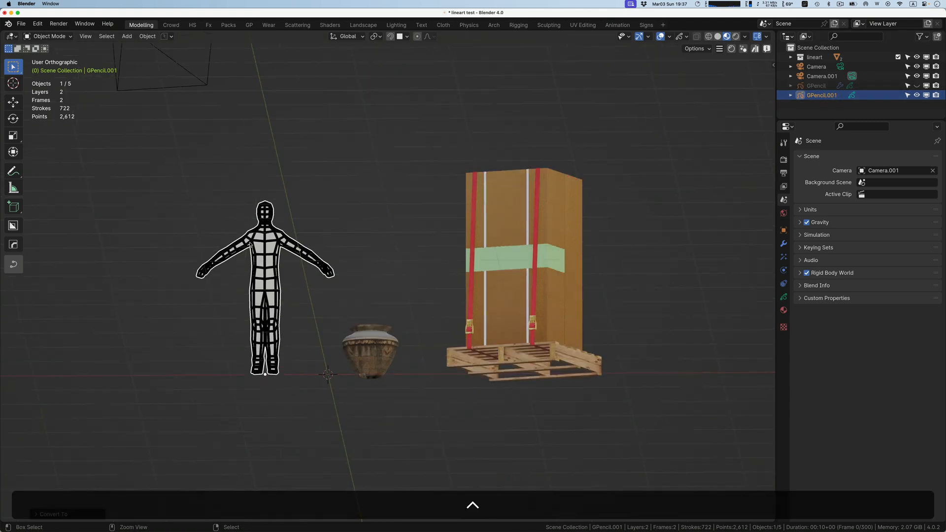
scroll(250, 244, down, 5)
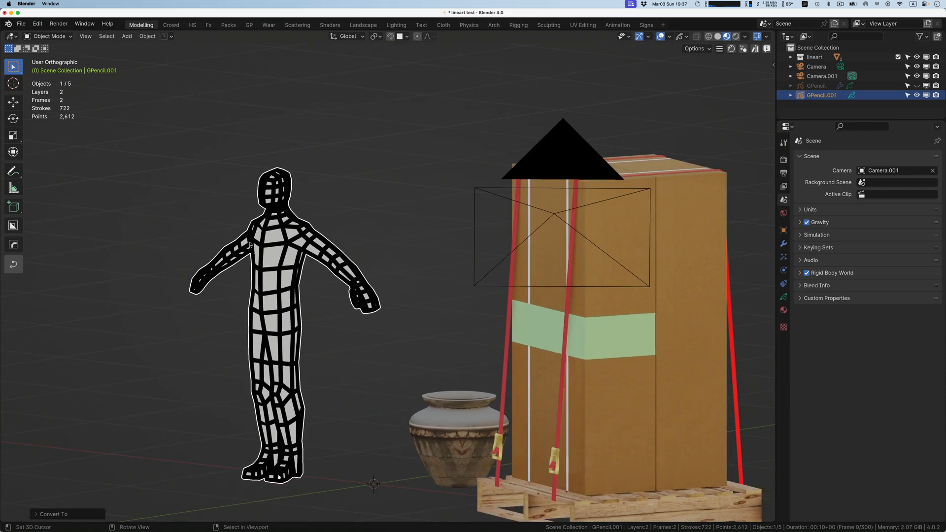
scroll(250, 244, right, 10)
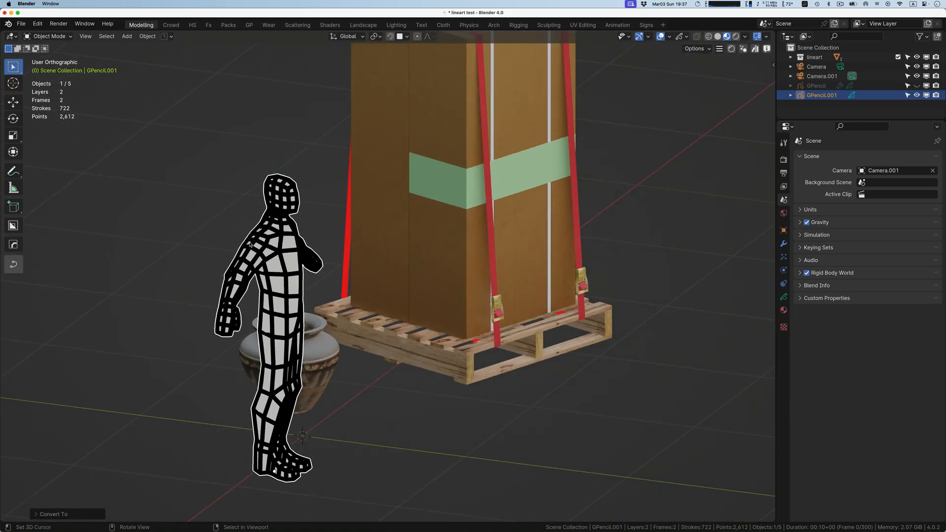
scroll(249, 244, left, 10)
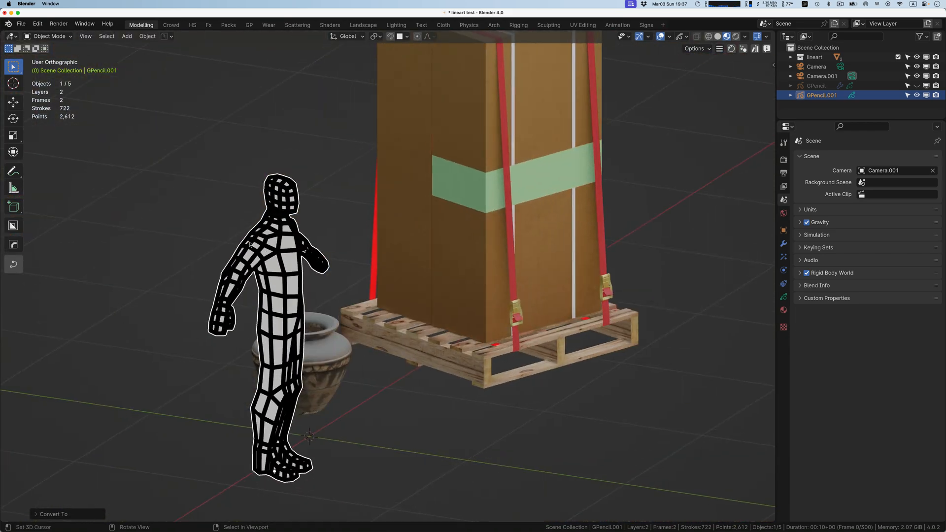
click(783, 244)
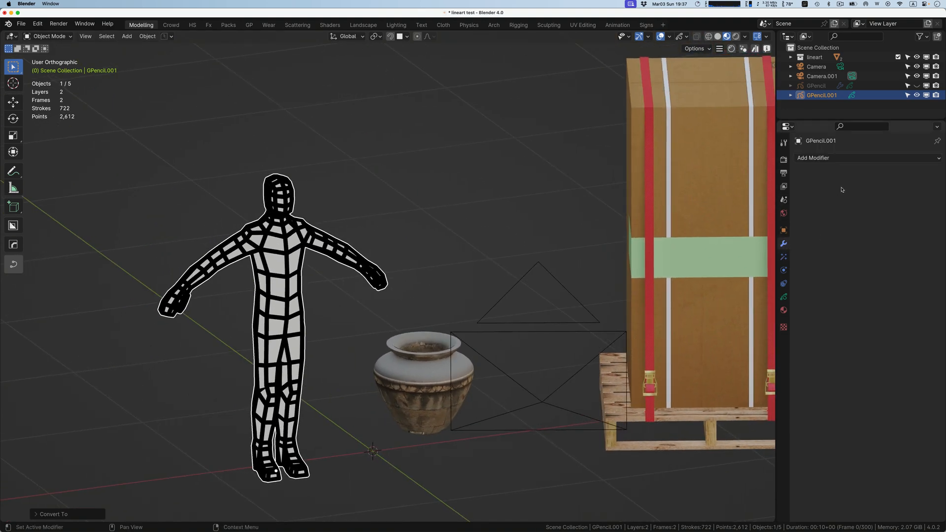
click(784, 297)
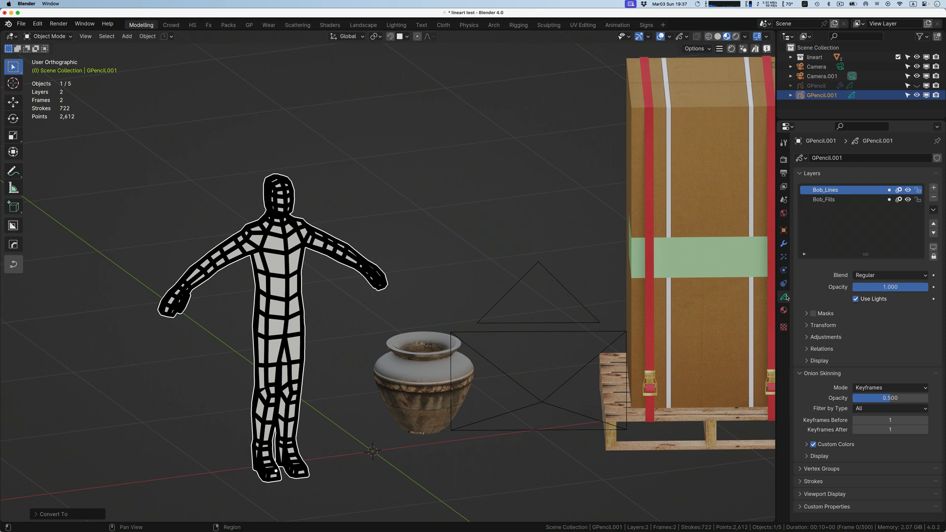
click(835, 199)
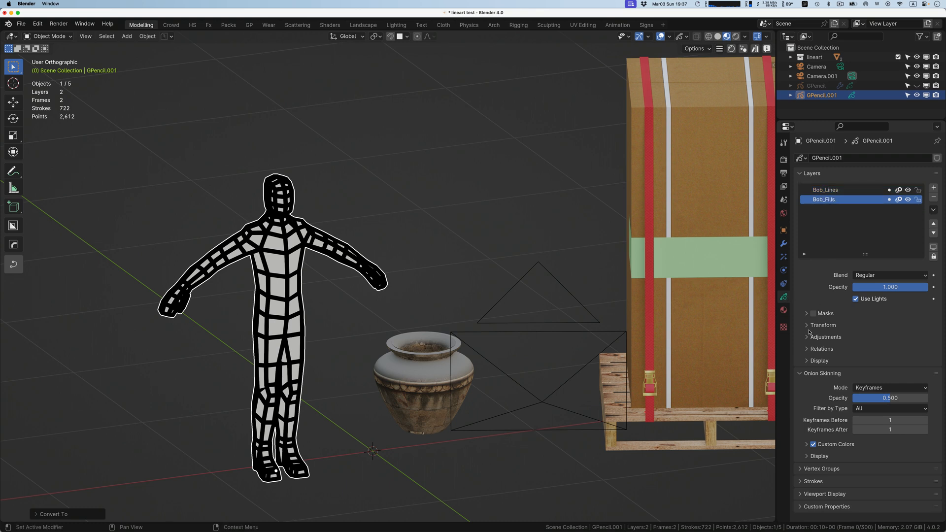
Step: Set the Bob_Fill material's fill base color to the green sampled from the band on the box
click(784, 310)
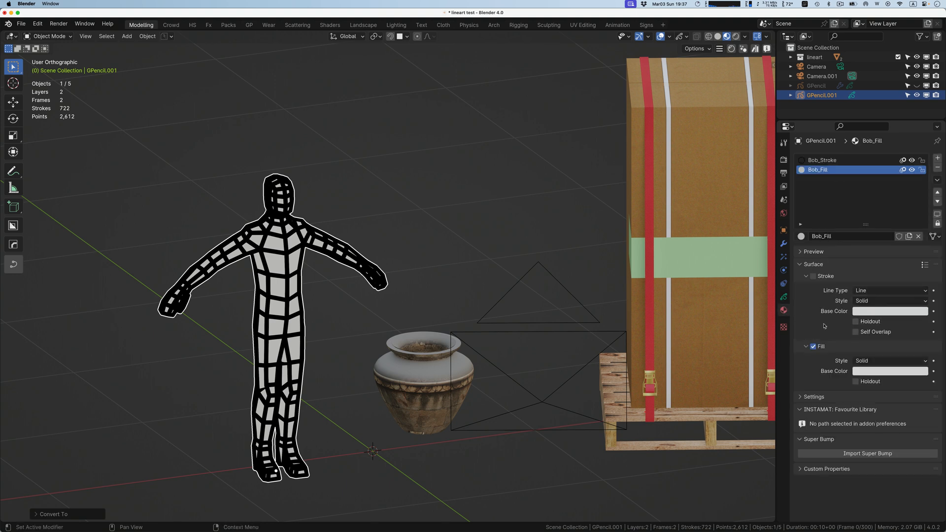
click(890, 371)
click(916, 329)
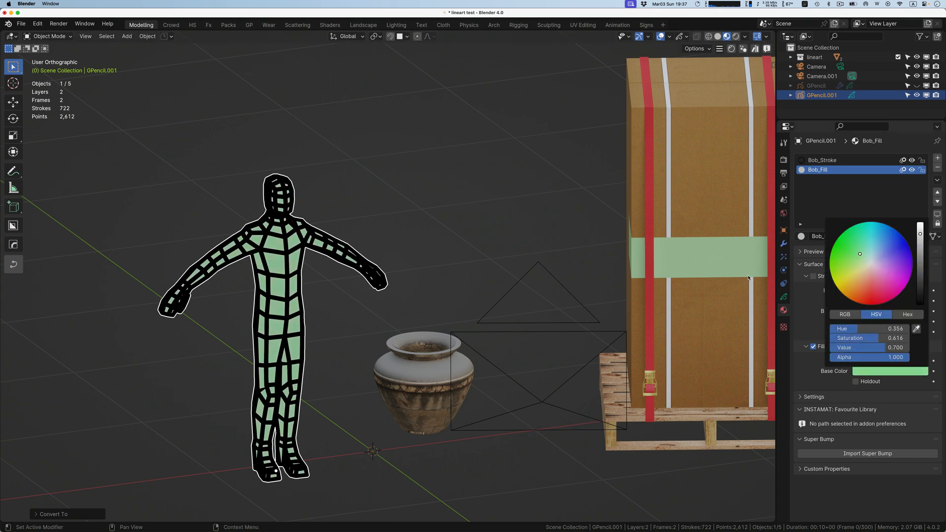
Step: Look through the Bob_Stroke material and the Bob_Lines layer settings for a control over line thickness
click(822, 160)
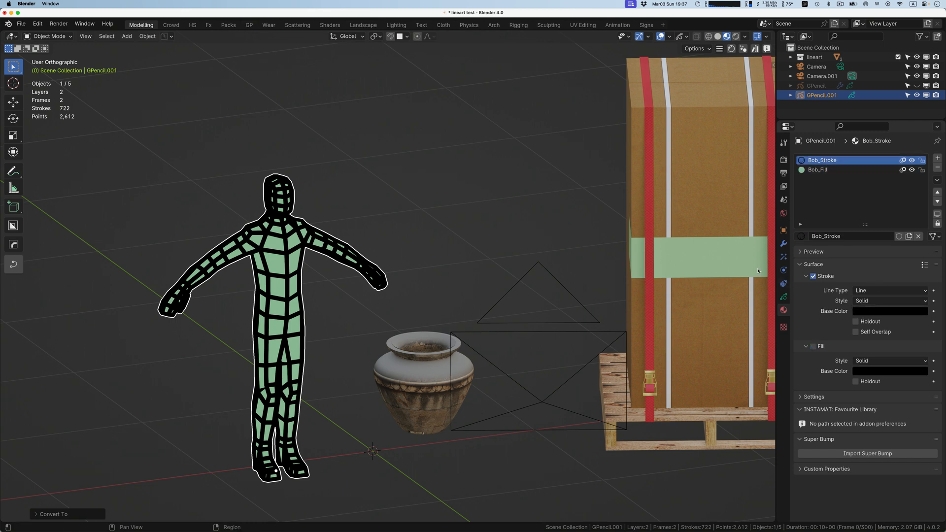
click(783, 296)
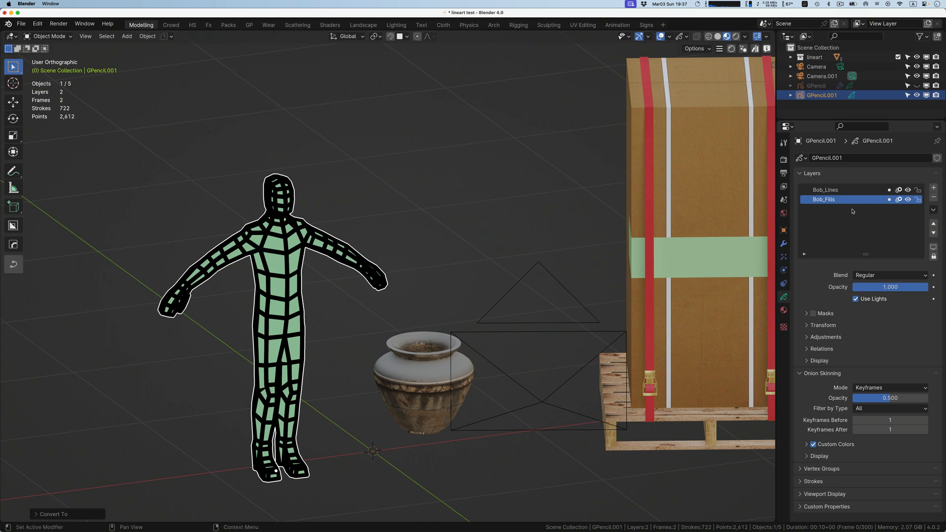
click(838, 190)
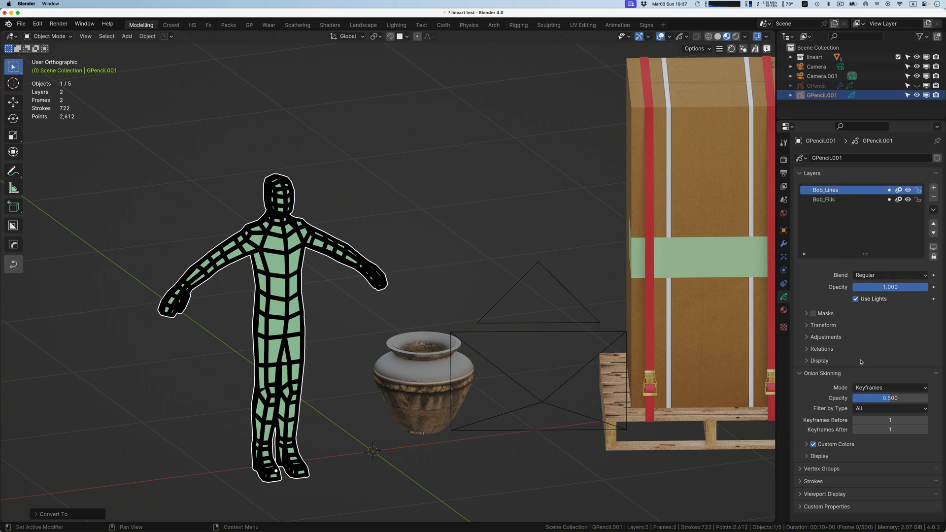
click(799, 375)
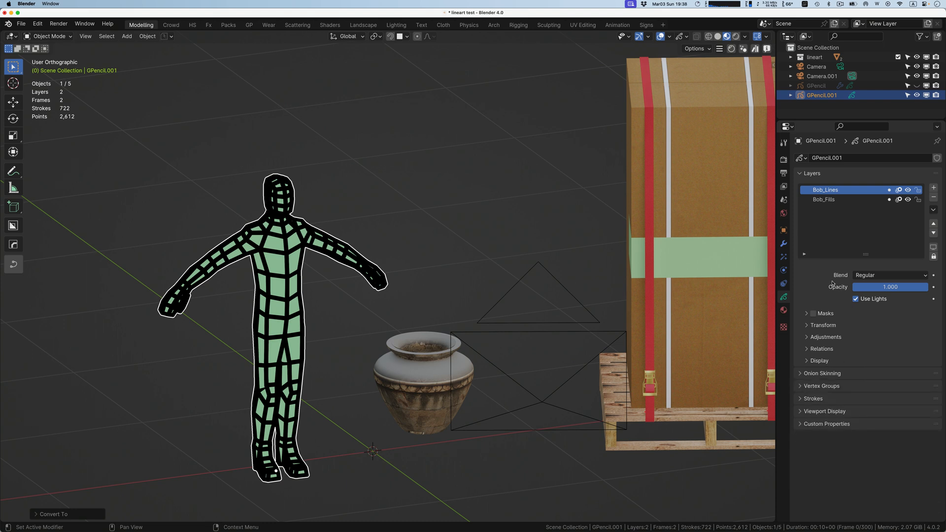
click(784, 310)
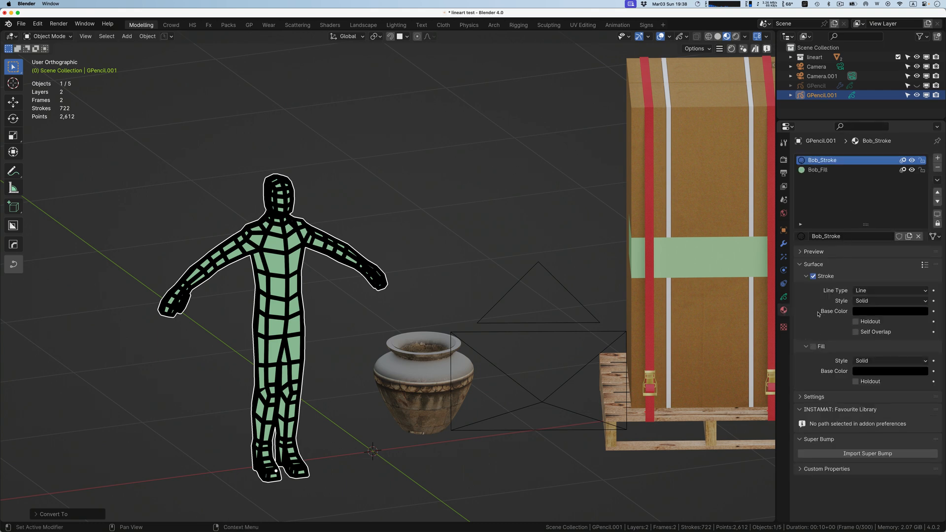
click(802, 394)
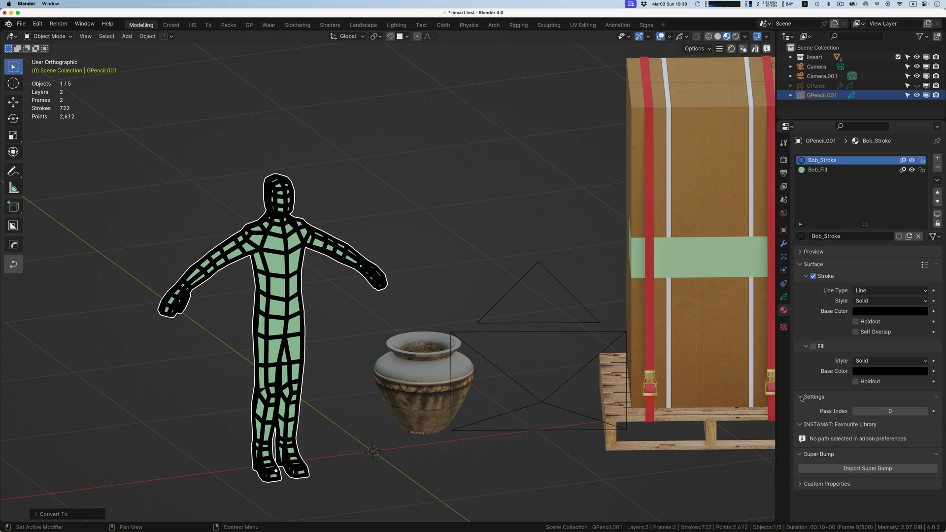
click(804, 395)
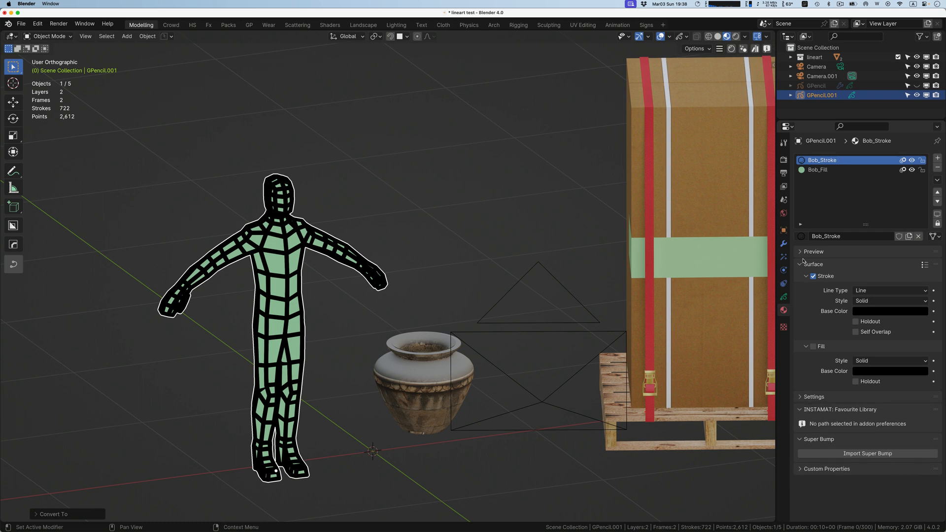
Step: Set the Bob_Lines layer's Stroke Thickness adjustment to -22 px and save the file
click(783, 296)
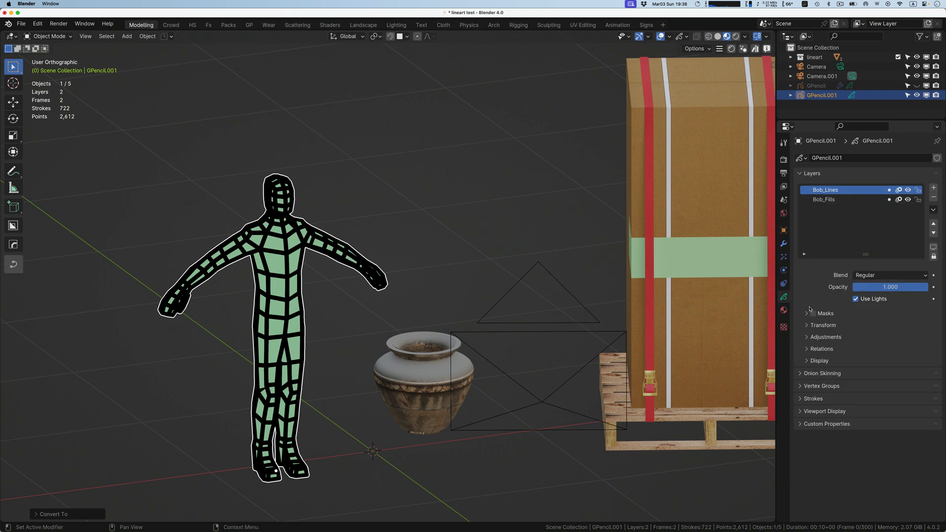
click(809, 327)
click(808, 327)
click(807, 336)
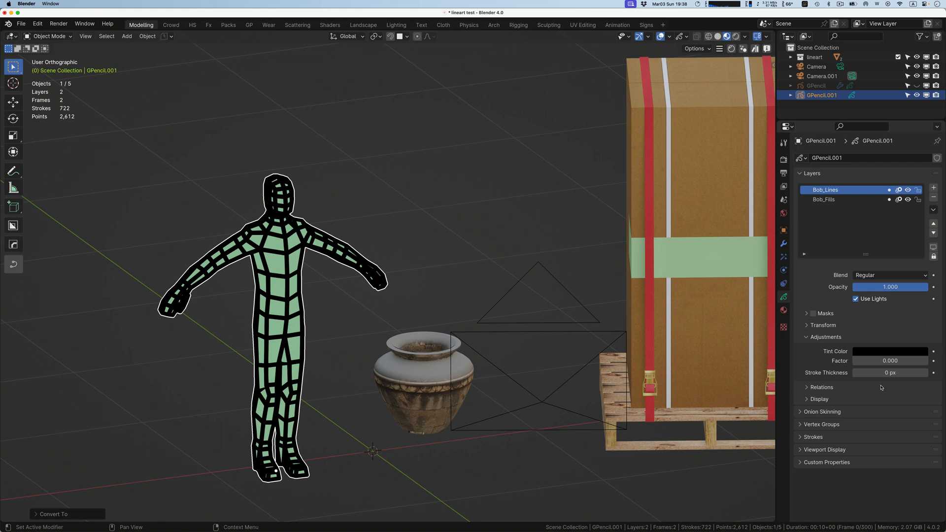
mouse_move(890, 373)
mouse_down()
mouse_move(847, 373)
mouse_move(872, 373)
mouse_move(858, 373)
mouse_up()
mouse_move(386, 268)
middle_down()
mouse_move(392, 259)
mouse_move(387, 264)
middle_up()
key(super+s)
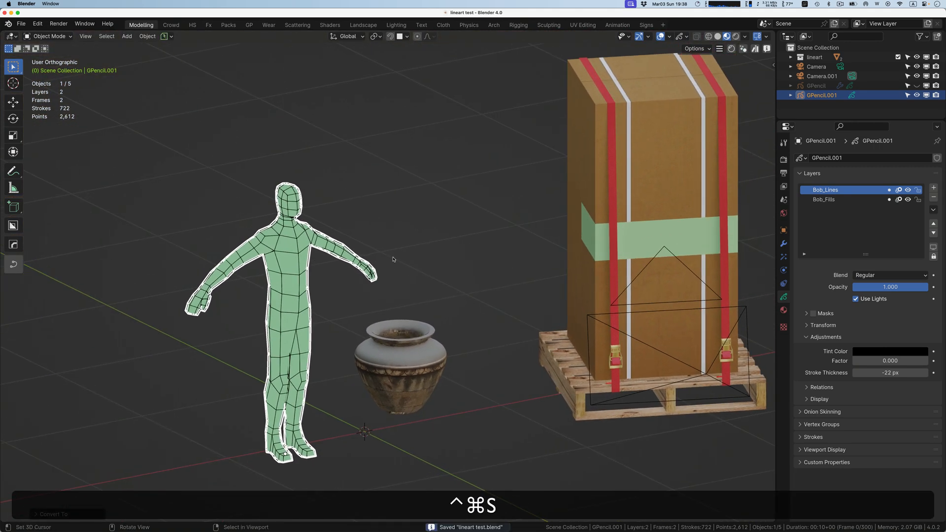
Step: Select the box on the pallet and convert it to a Grease Pencil object
click(647, 213)
shift+scroll(640, 213, right, 8)
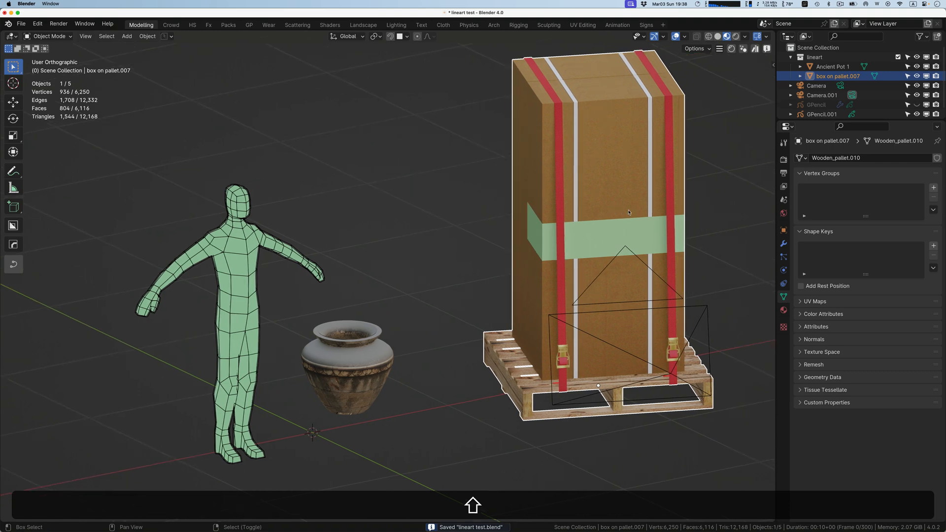
middle_drag(629, 212, 629, 212)
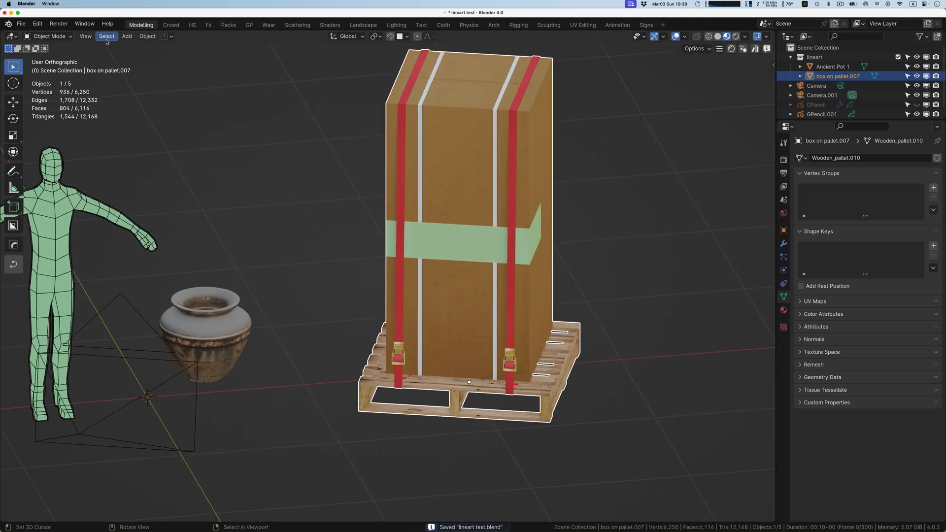
click(142, 39)
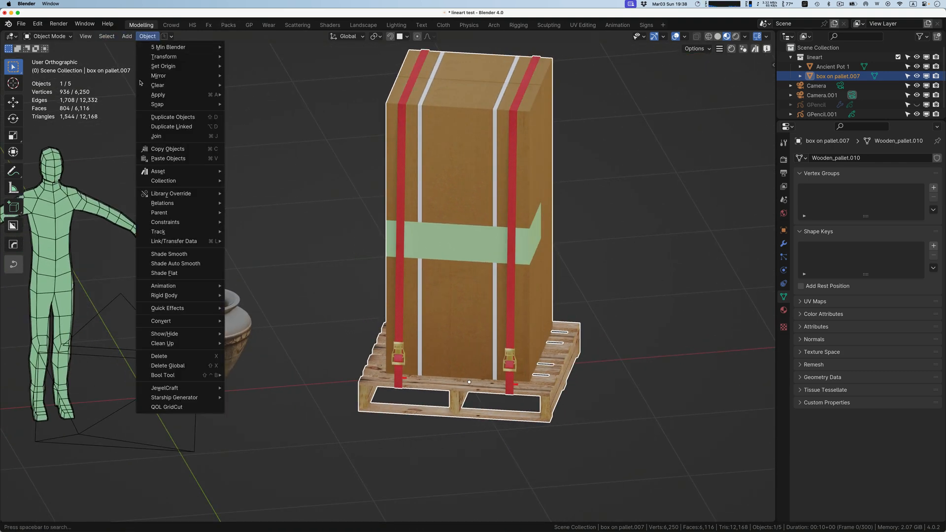
mouse_move(189, 321)
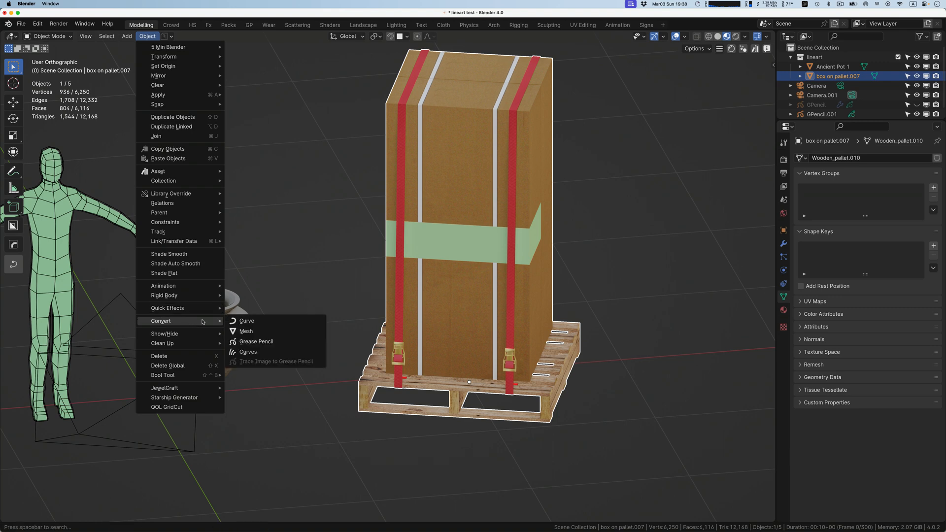
click(256, 342)
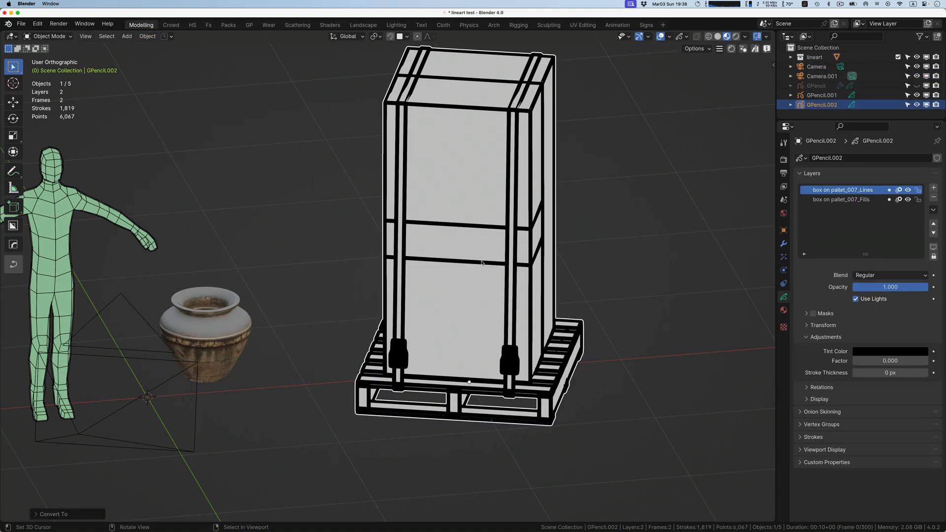
Step: Examine the converted box from several angles and select its box on pallet_007_Fills layer
scroll(475, 223, left, 10)
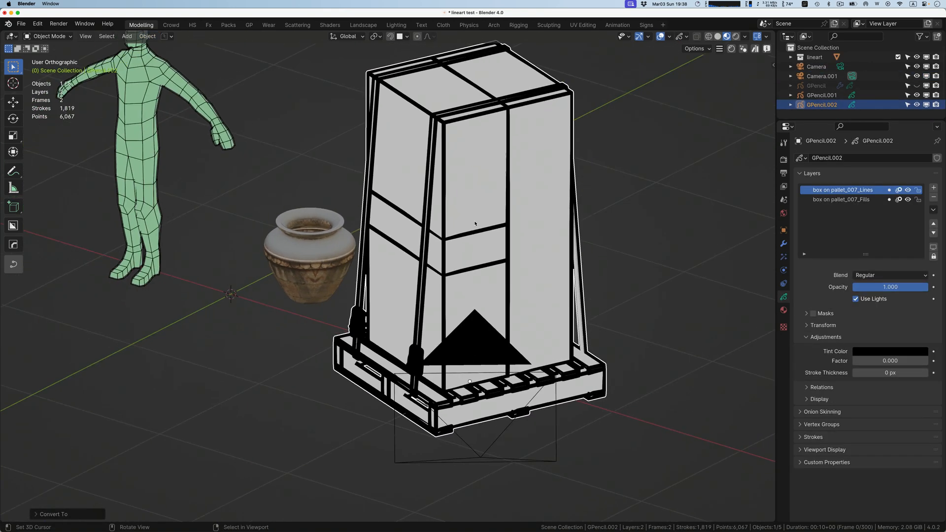
scroll(475, 223, right, 5)
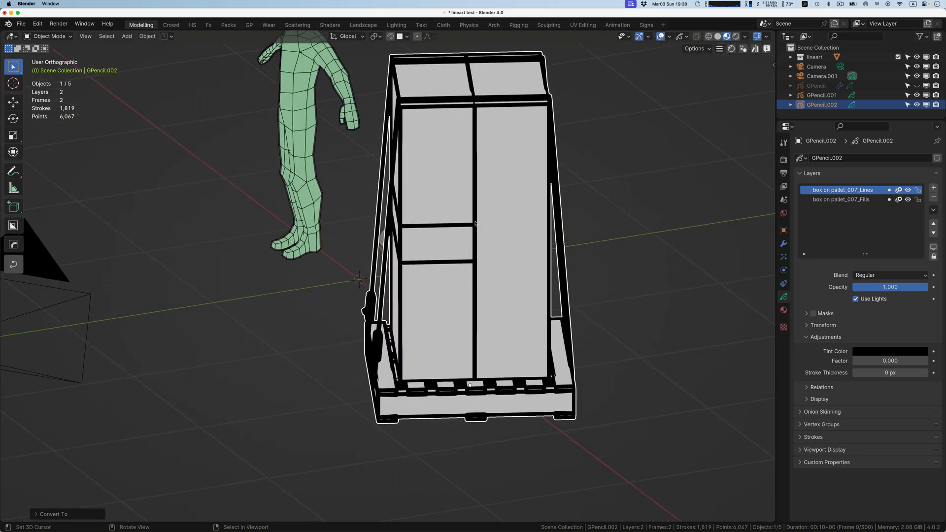
key(0)
key(0)
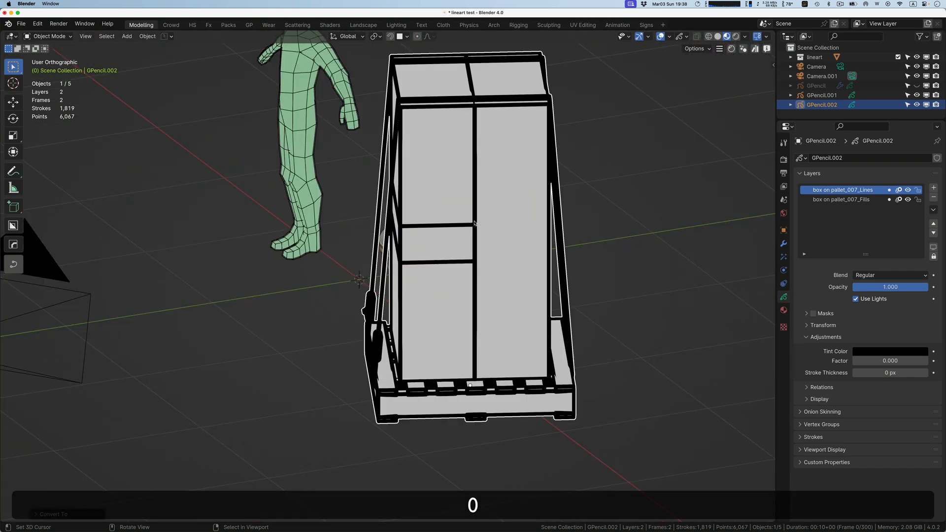
scroll(442, 190, left, 10)
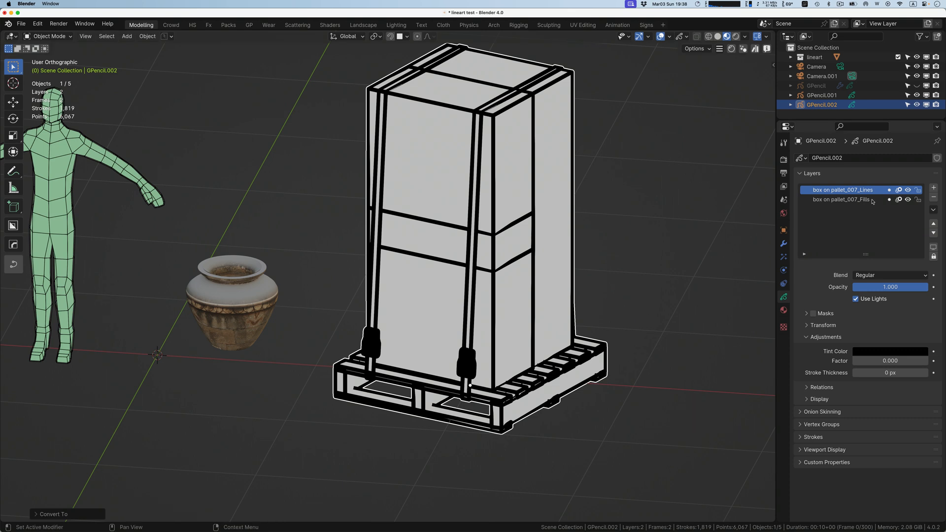
click(845, 200)
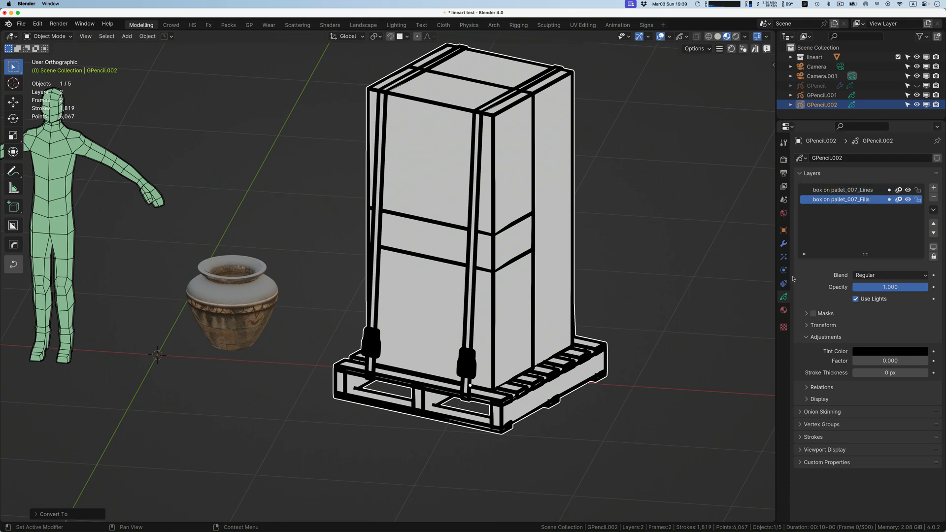
Step: Set the stroke Base Color of the box on pallet_007_Stroke material to magenta
click(787, 311)
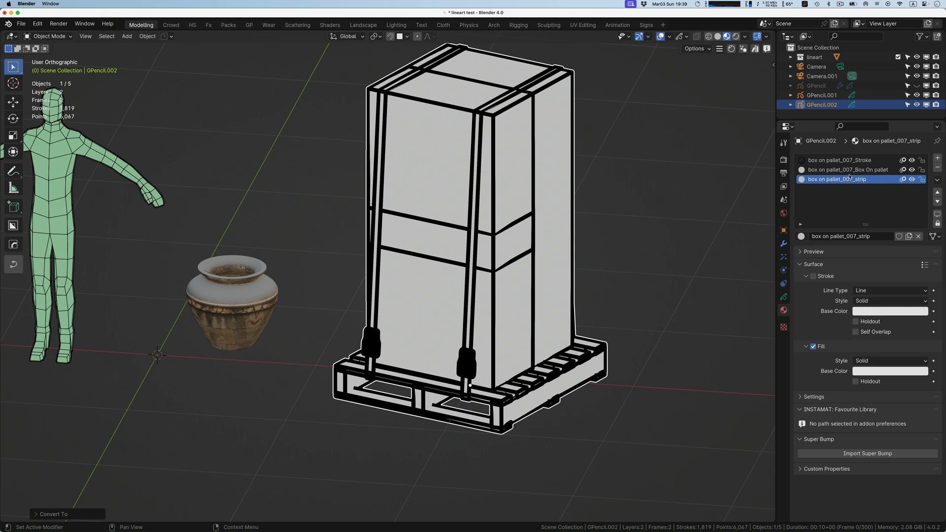
click(840, 161)
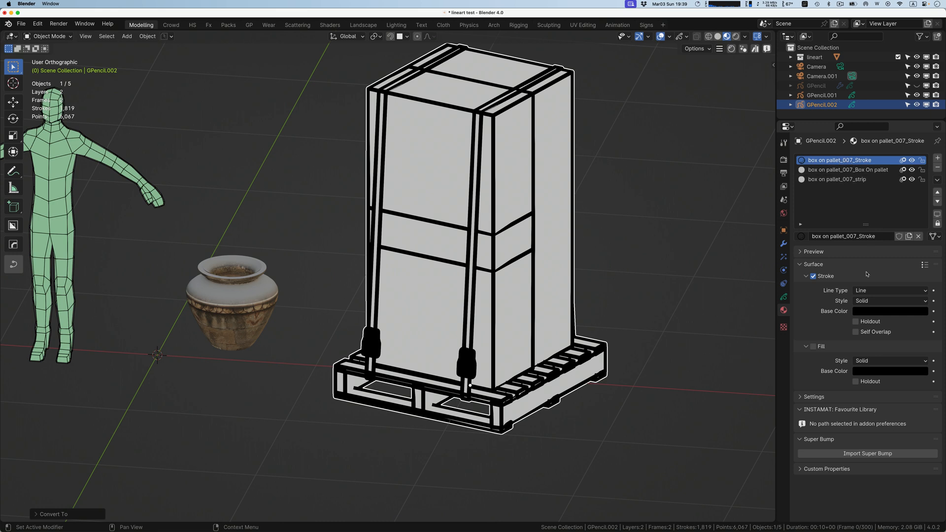
click(865, 312)
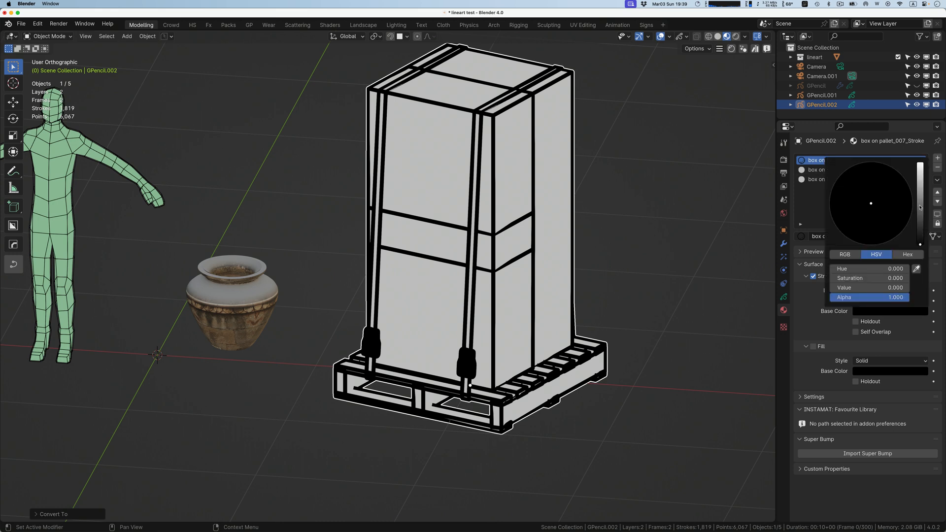
click(920, 207)
drag(893, 201, 888, 219)
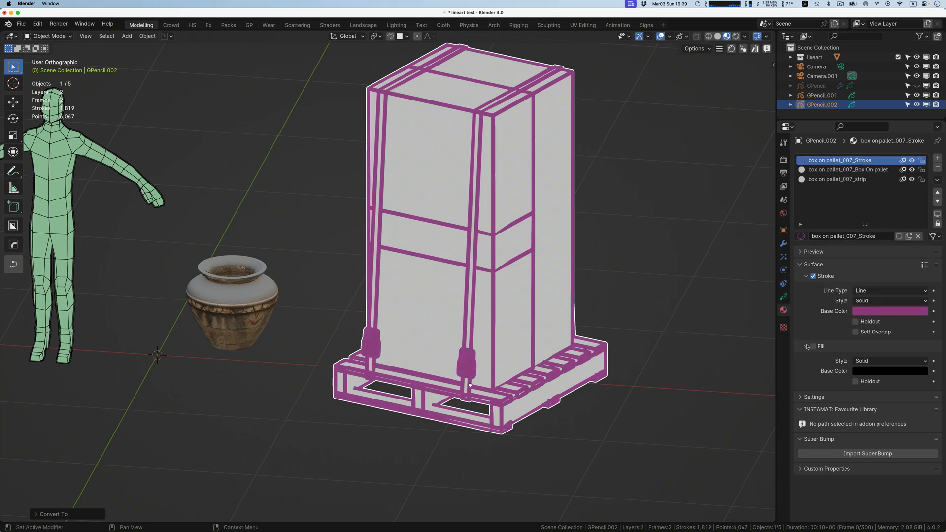
Step: Set the box on pallet_007_Lines layer's Stroke Thickness adjustment to -15 px and save the file
click(802, 398)
click(783, 297)
click(855, 191)
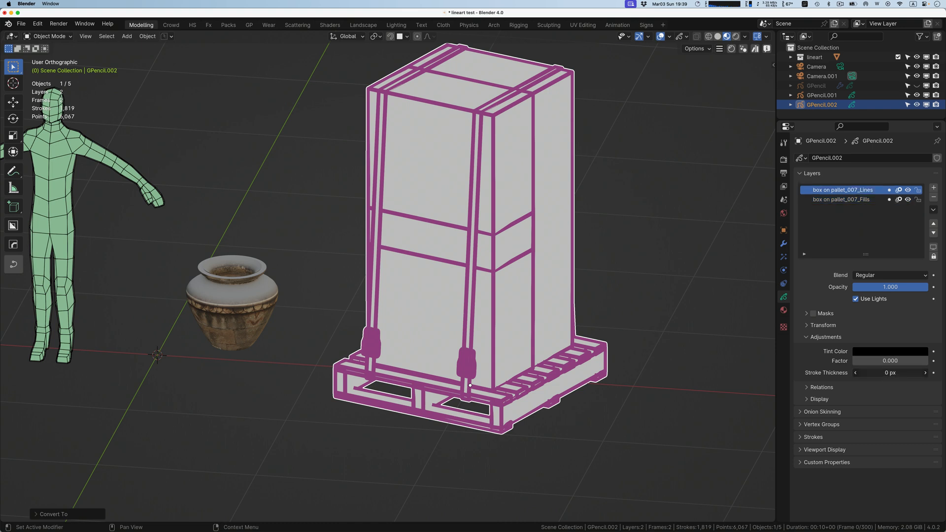
drag(890, 373, 870, 372)
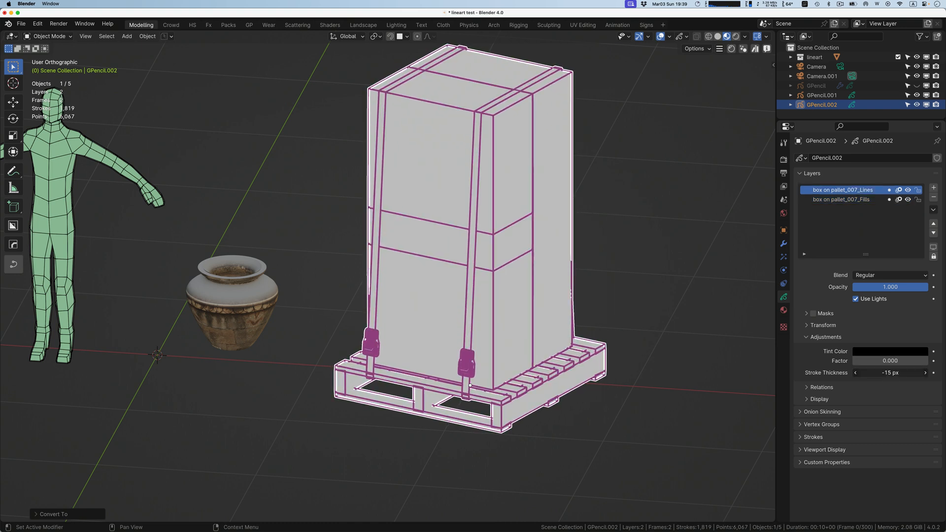
scroll(494, 271, up, 6)
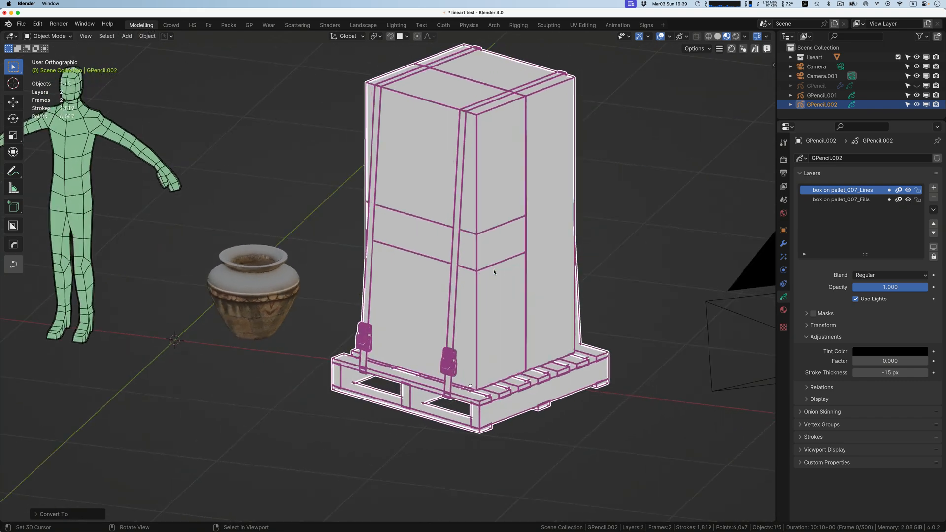
key(super+s)
scroll(490, 223, down, 8)
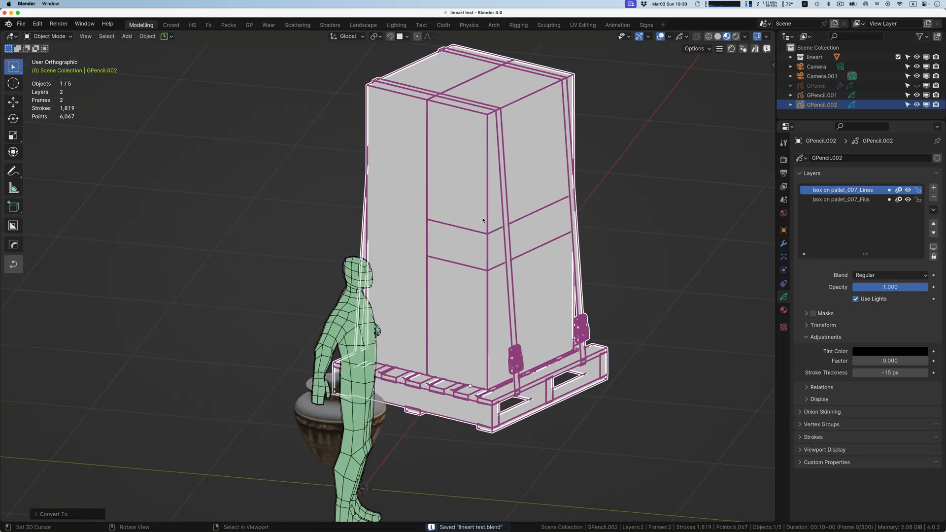
scroll(483, 220, right, 10)
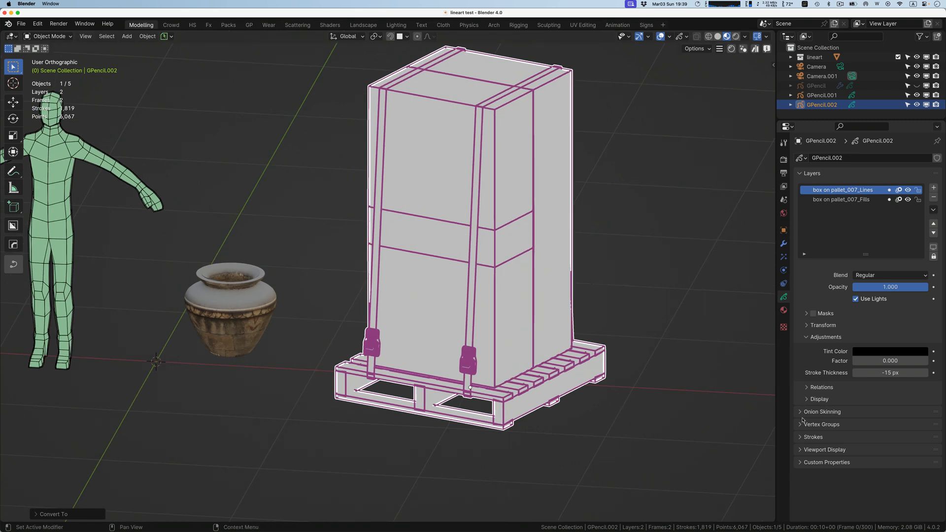
Step: Set the Thickness Scale of the box's Grease Pencil strokes to 0.48
click(800, 438)
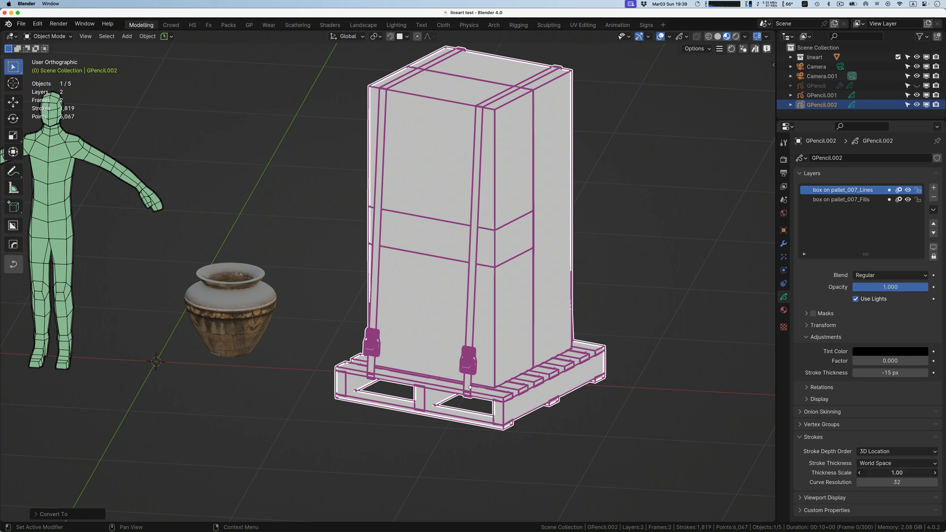
mouse_move(897, 473)
mouse_down()
mouse_move(934, 472)
mouse_move(807, 468)
mouse_up()
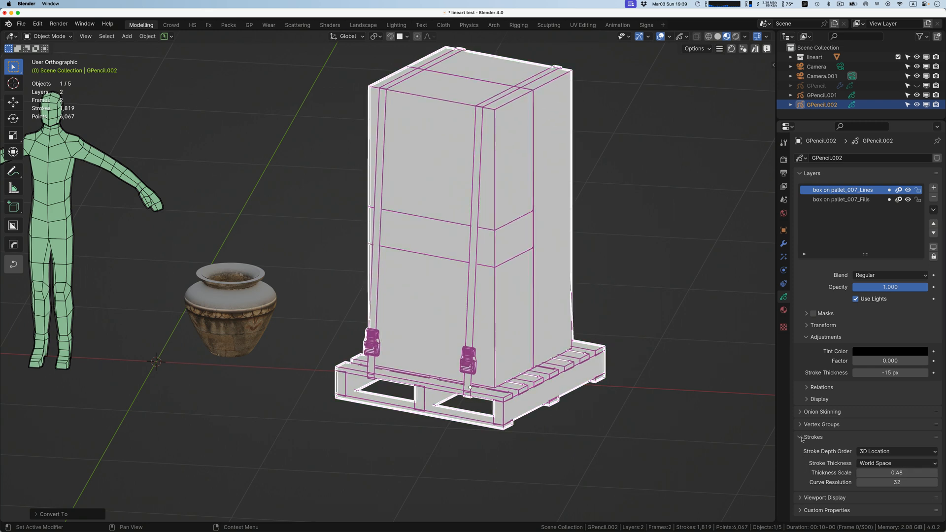
click(802, 437)
Step: Check the lines layer's Display and Relations settings and examine the outlined straps and pallet up close
click(808, 399)
click(808, 399)
click(808, 388)
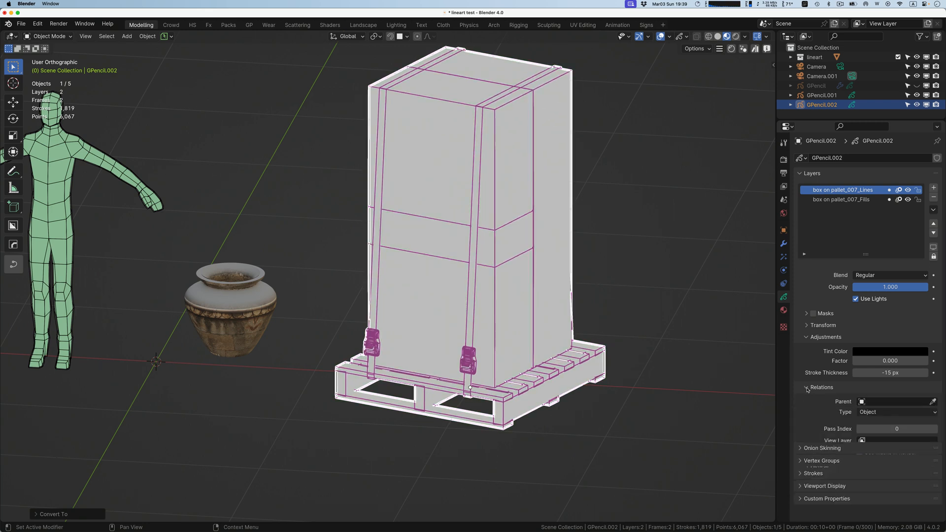
click(808, 387)
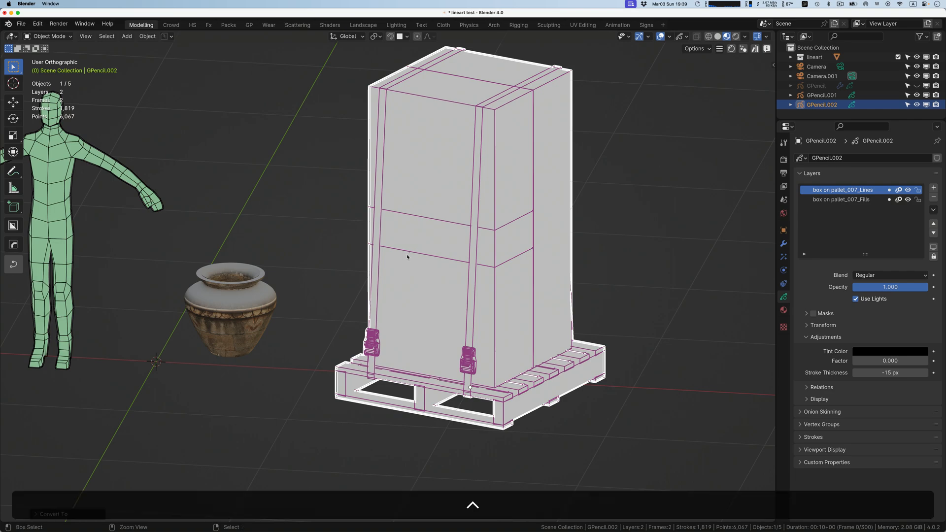
scroll(407, 257, left, 5)
ctrl+scroll(407, 256, up, 10)
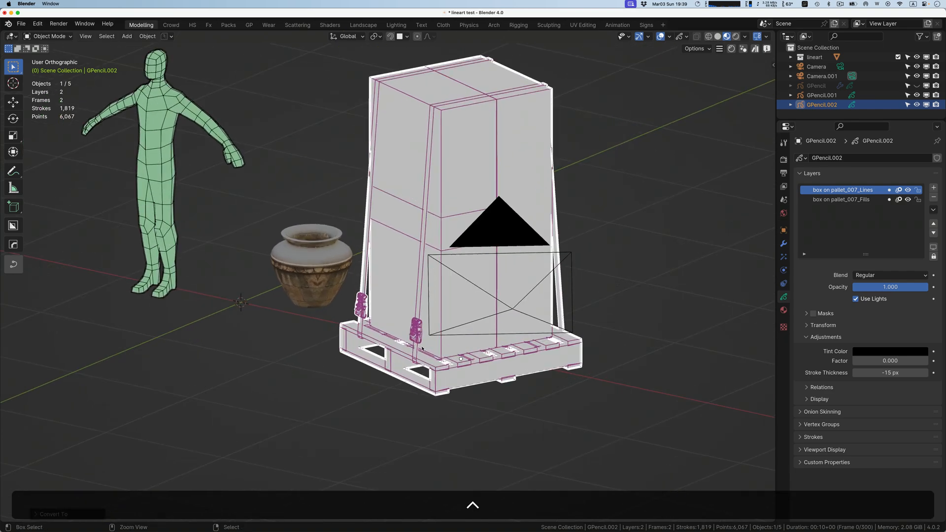
ctrl+scroll(422, 348, up, 5)
scroll(345, 296, left, 3)
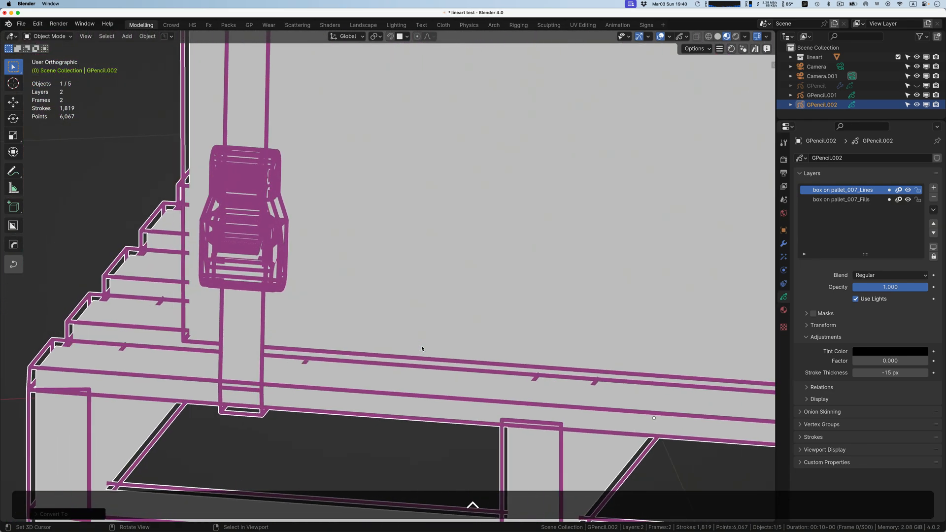
ctrl+scroll(312, 265, down, 10)
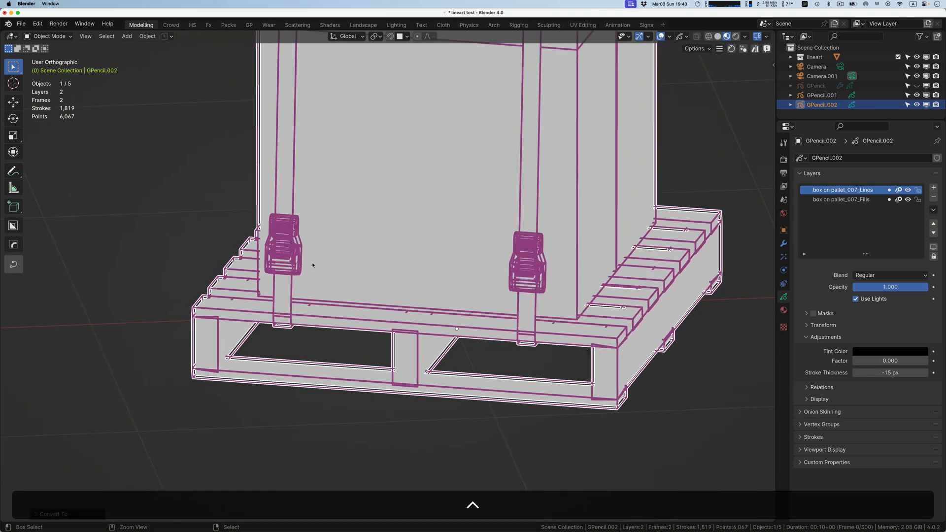
ctrl+scroll(313, 264, down, 6)
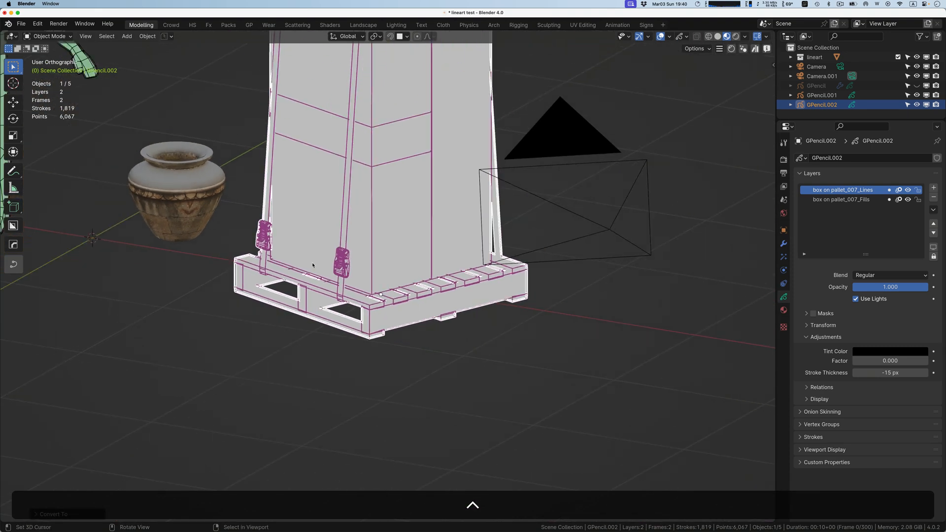
Step: Select the ancient pot and convert it to a Grease Pencil object
shift+scroll(313, 265, left, 5)
click(409, 311)
ctrl+scroll(409, 310, up, 2)
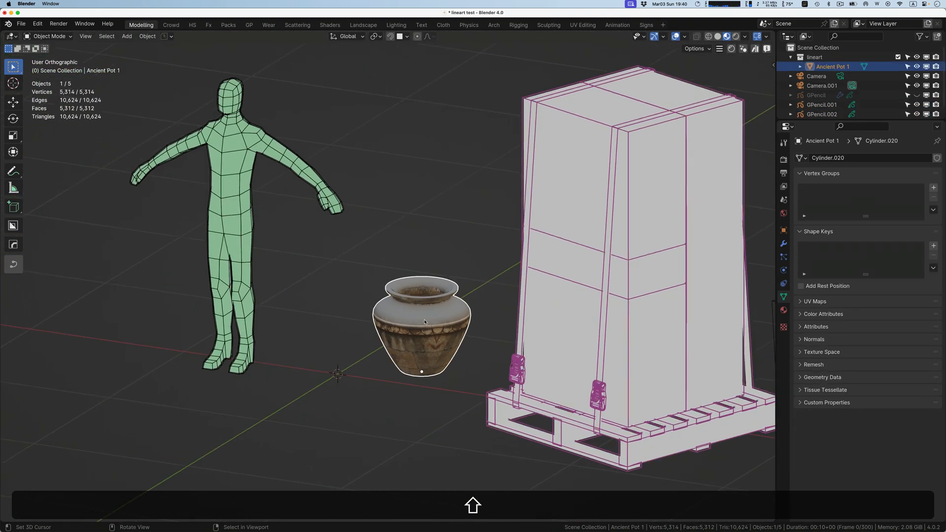
click(144, 35)
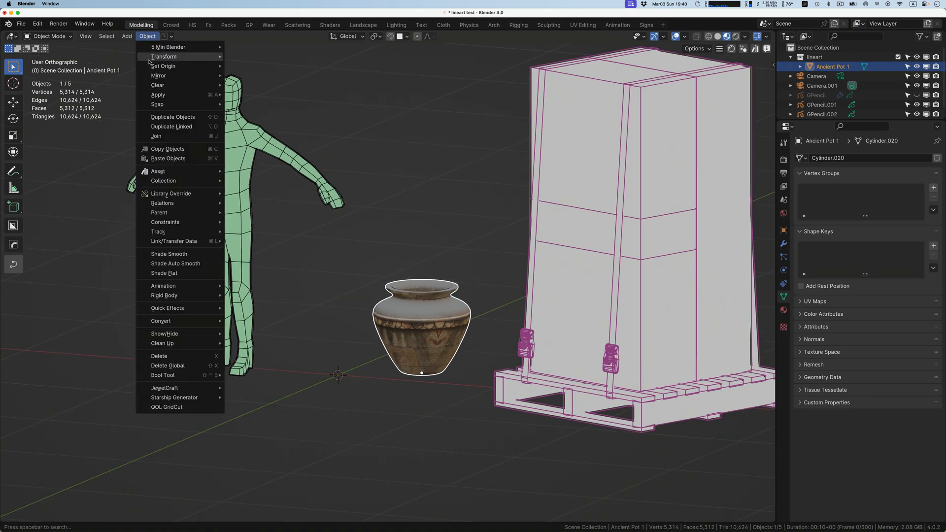
mouse_move(167, 321)
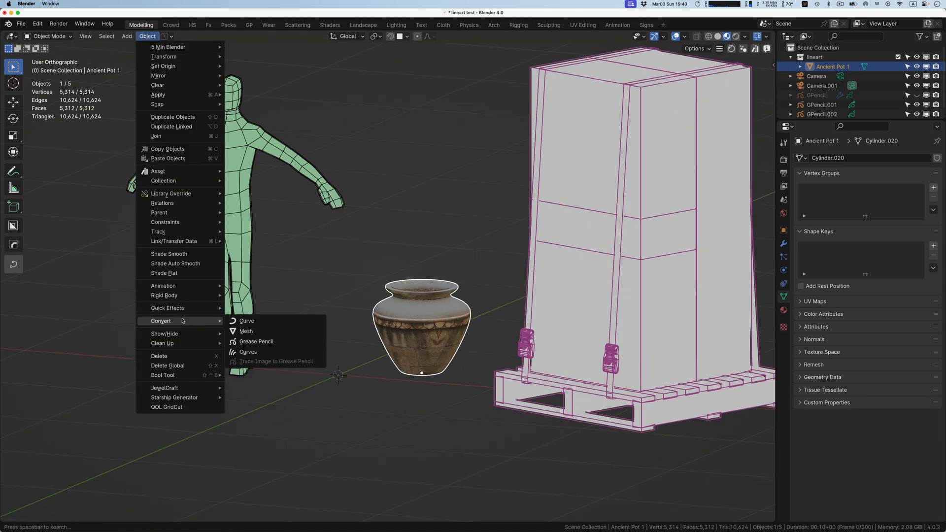
click(263, 343)
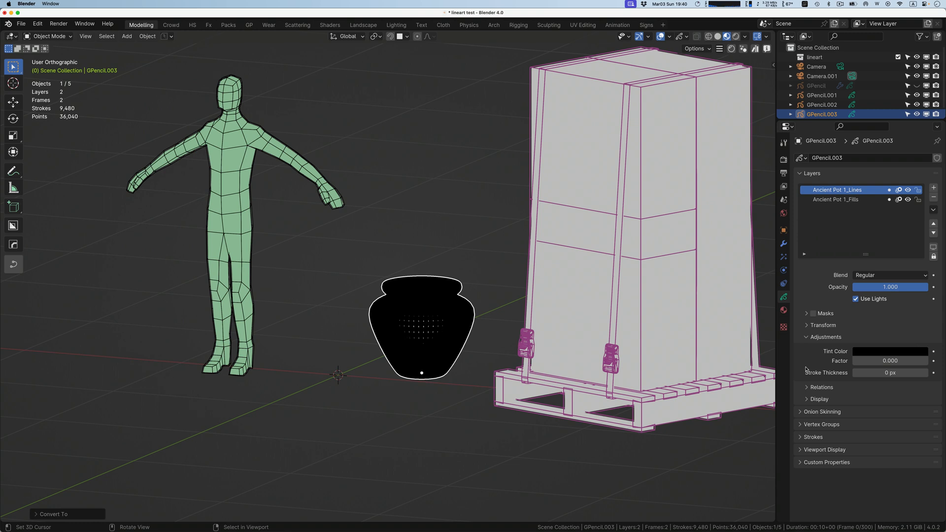
Step: Set the Ancient Pot 1_Lines layer's Stroke Thickness adjustment to -23 px and save the file
drag(890, 372, 857, 373)
key(ctrl)
ctrl+scroll(448, 299, up, 5)
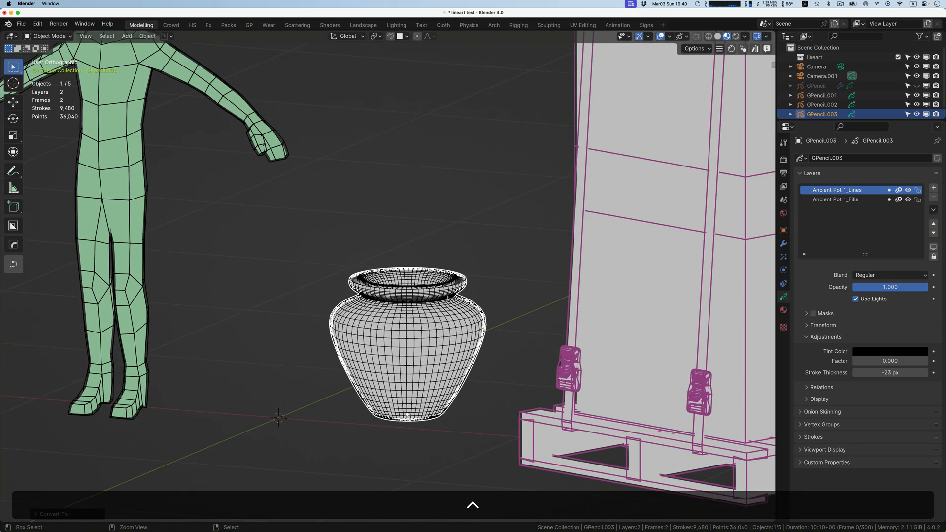
key(super+s)
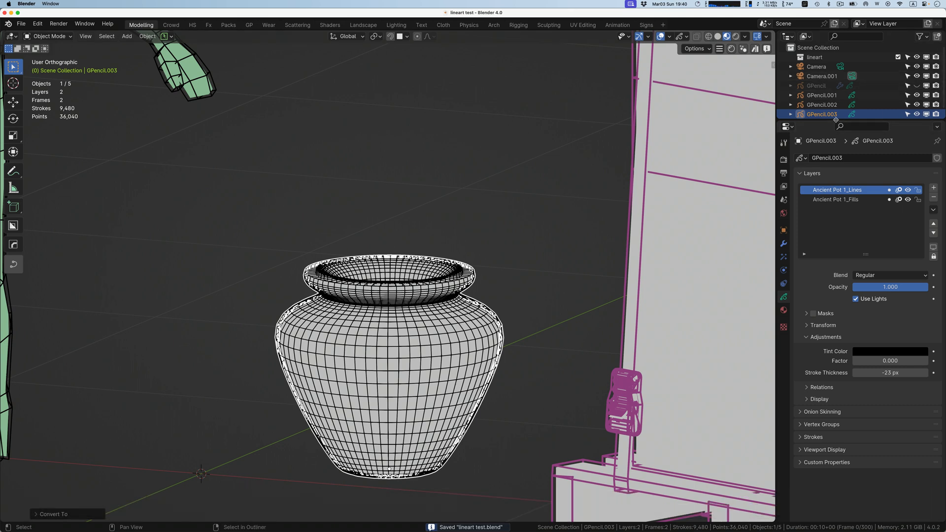
Step: Enlarge the outliner and hide the GPencil.001, GPencil.002 and GPencil.003 objects in the viewport
drag(835, 120, 835, 143)
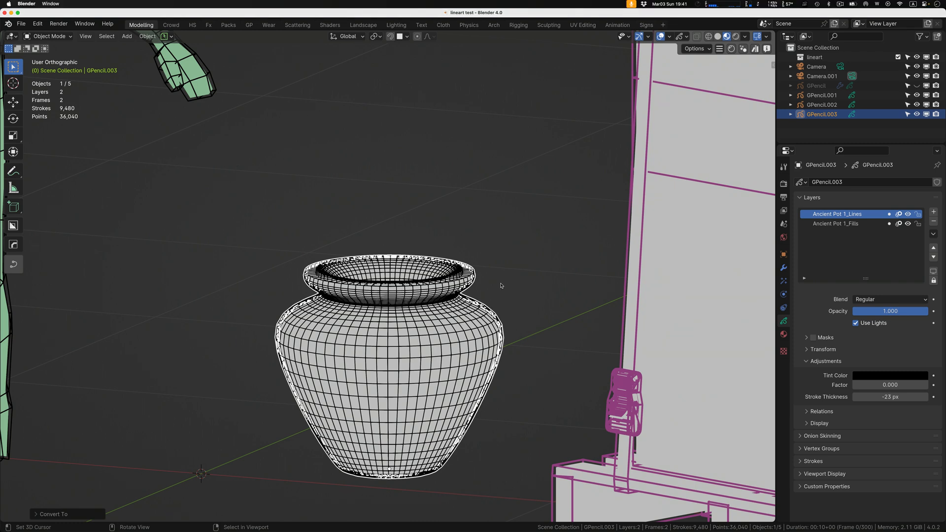
drag(917, 114, 916, 95)
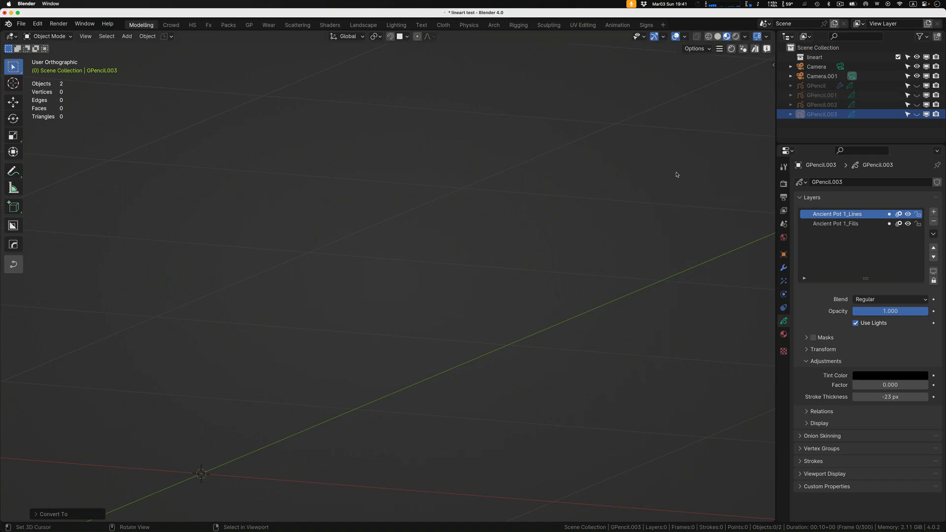
ctrl+scroll(566, 186, down, 5)
ctrl+scroll(567, 185, down, 1)
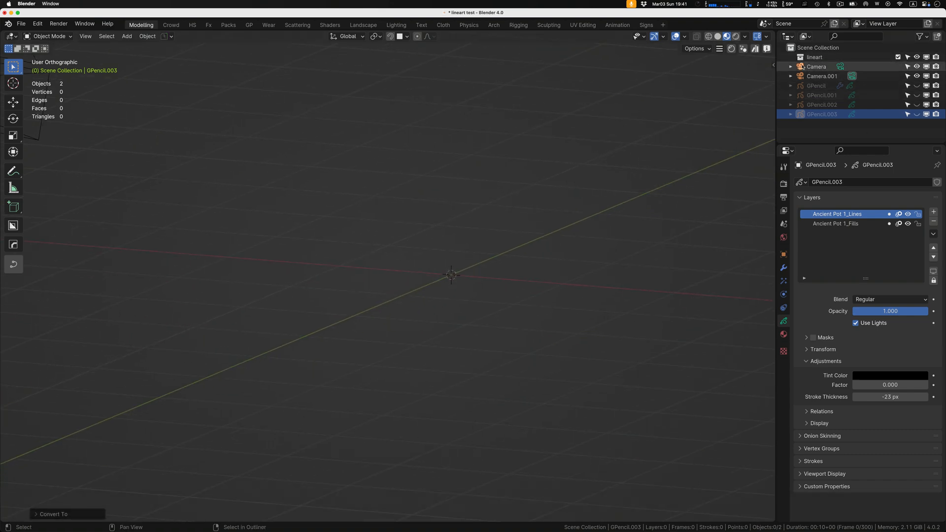
click(791, 95)
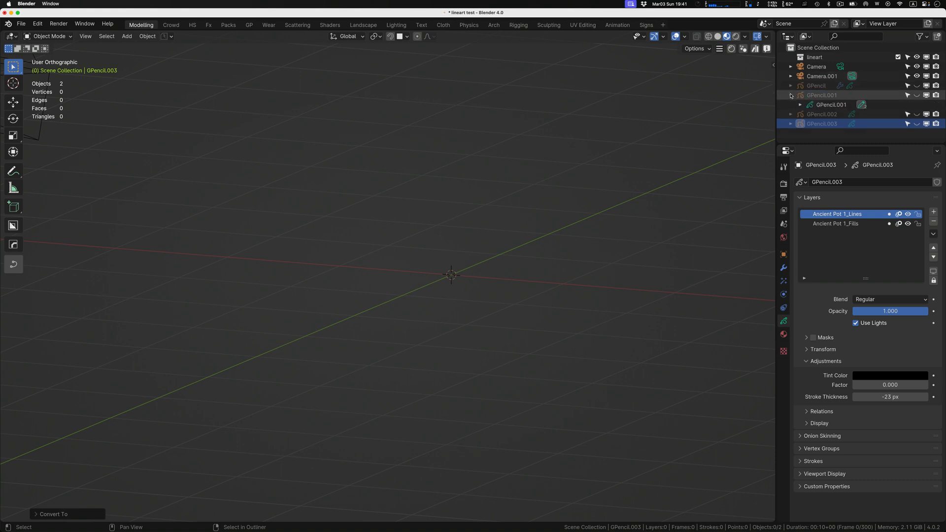
click(790, 95)
click(791, 87)
click(791, 86)
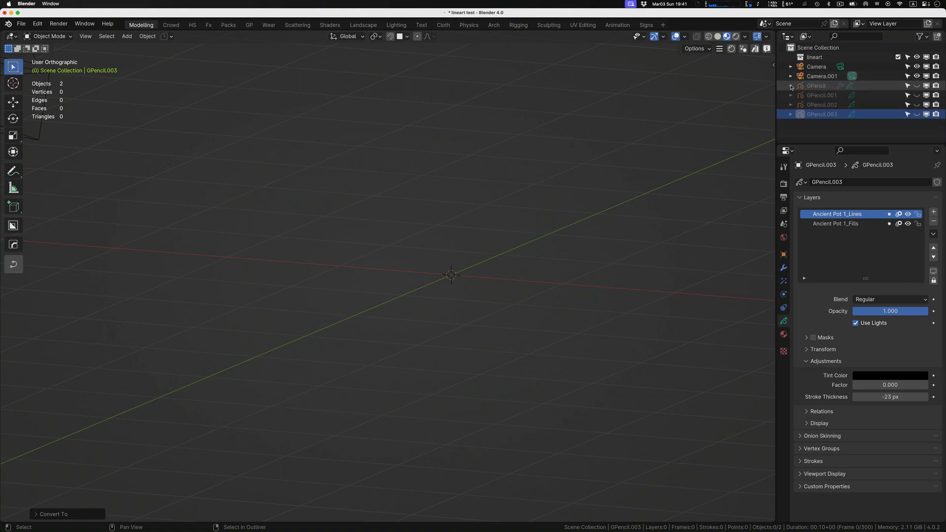
click(791, 95)
click(791, 95)
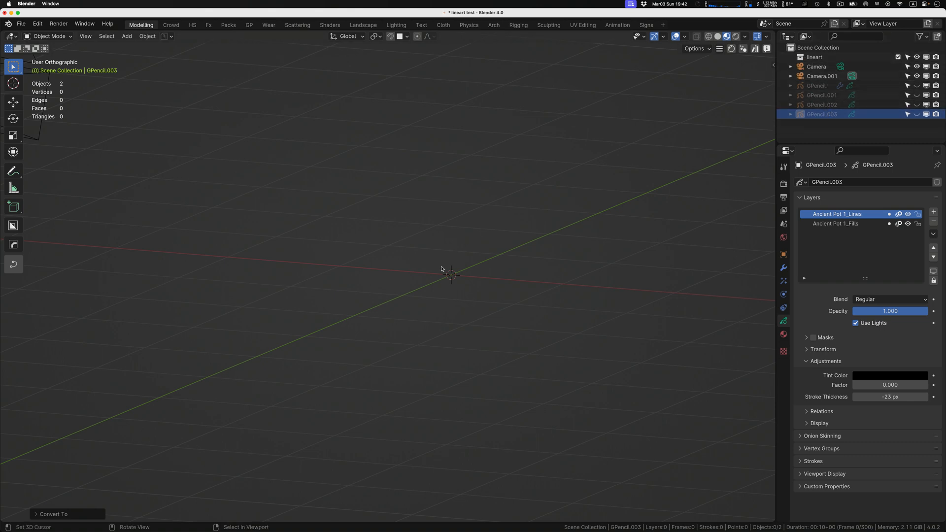
Step: Undo the hiding of the Grease Pencil objects, the pot's conversion and the box's line styling
key(super+z)
key(super+z)
key(super+z)
key(super+z)
key(super+z)
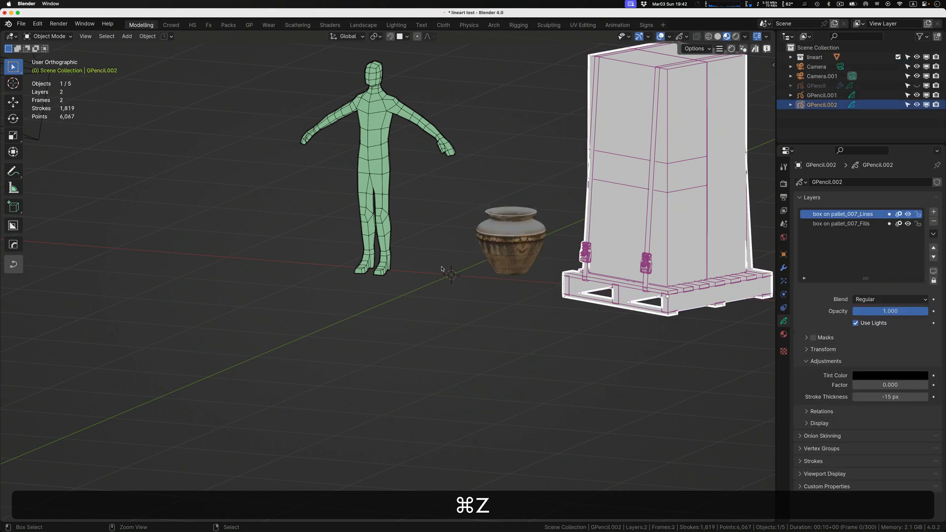
key(super+z)
key(super+z)
key(super+z)
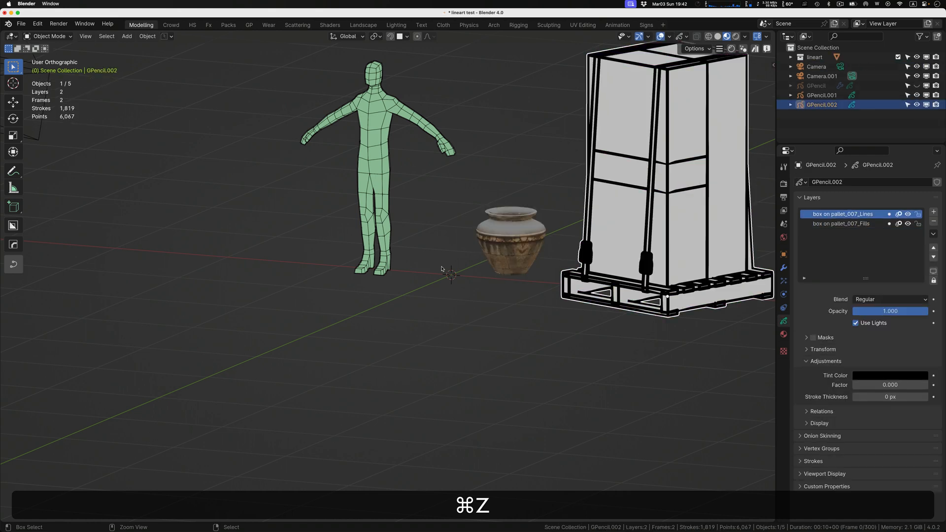
Step: Undo the box's conversion, the Bob layer changes and Bob's Grease Pencil conversion to recover the original meshes
key(super+z)
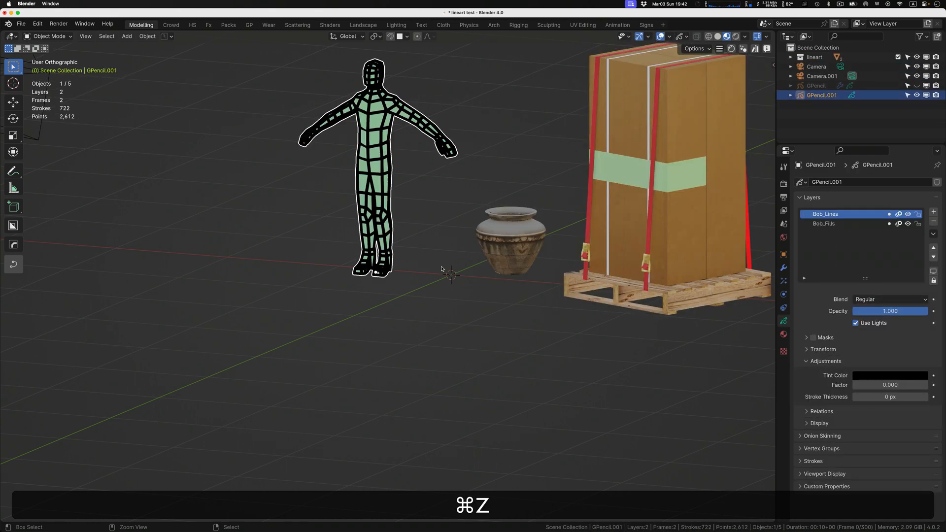
key(super+z)
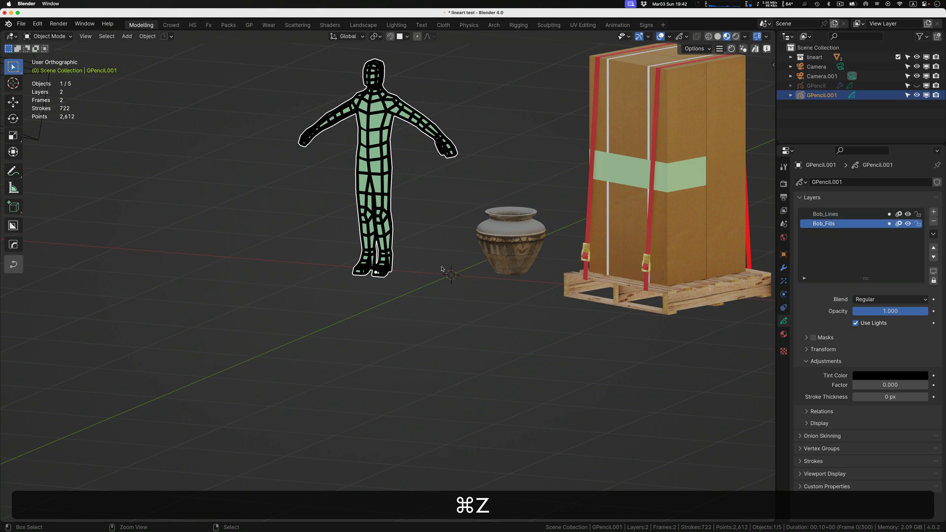
key(super+z)
click(791, 57)
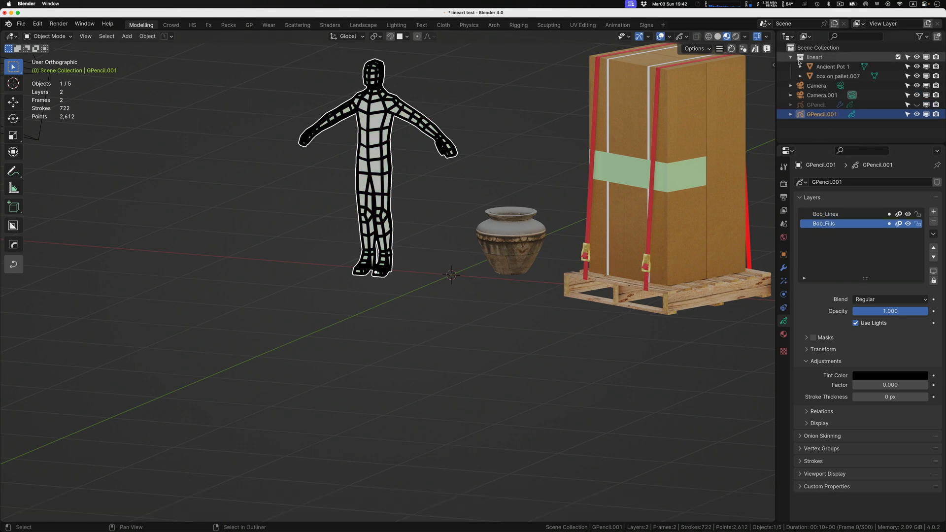
key(super+z)
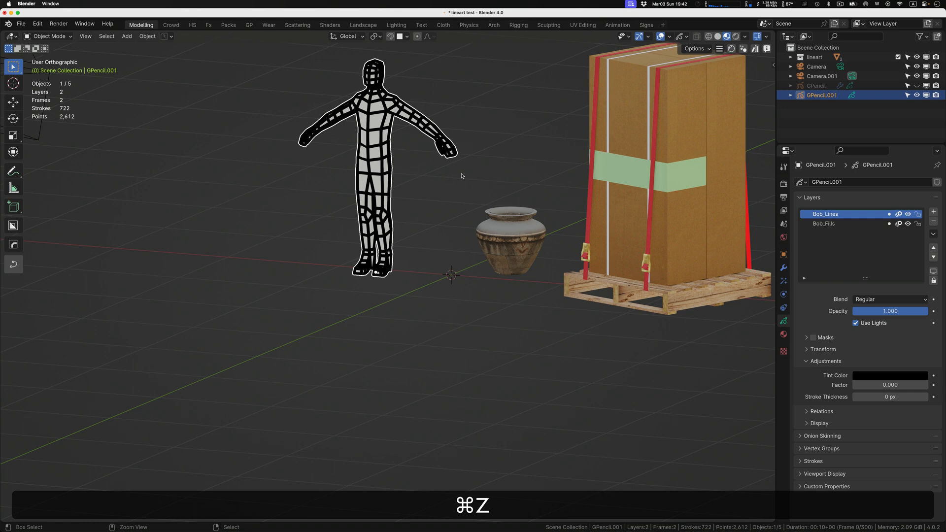
key(super+z)
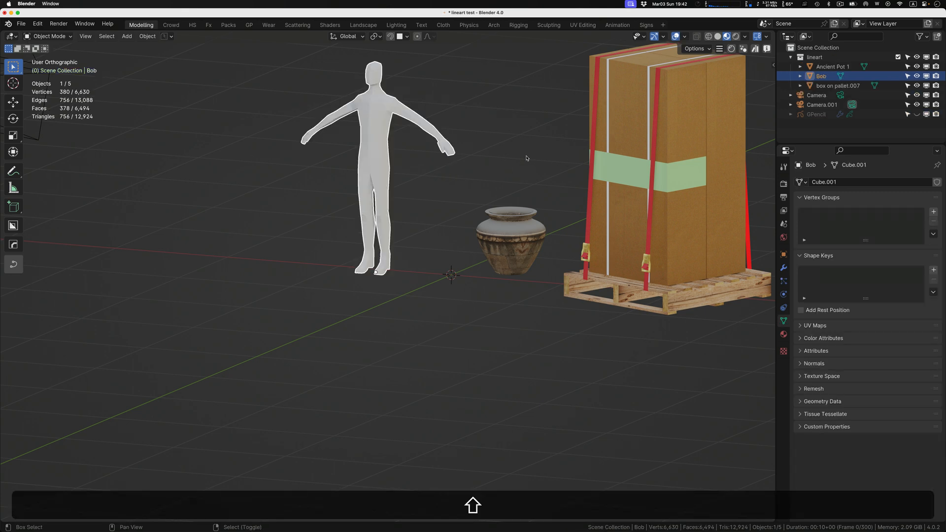
Step: Switch to the GP workspace and shrink the Dope Sheet to enlarge the 3D viewport around the three models
shift+scroll(526, 158, right, 5)
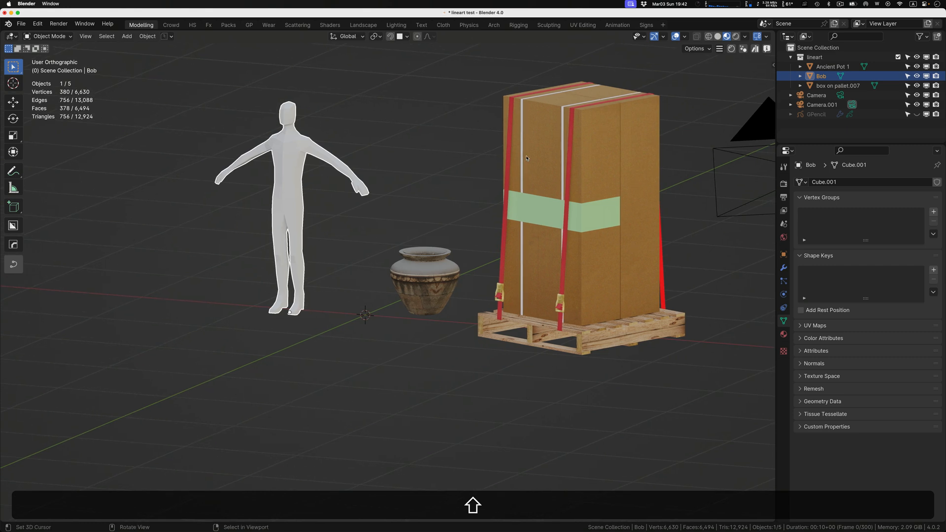
scroll(357, 69, down, 1)
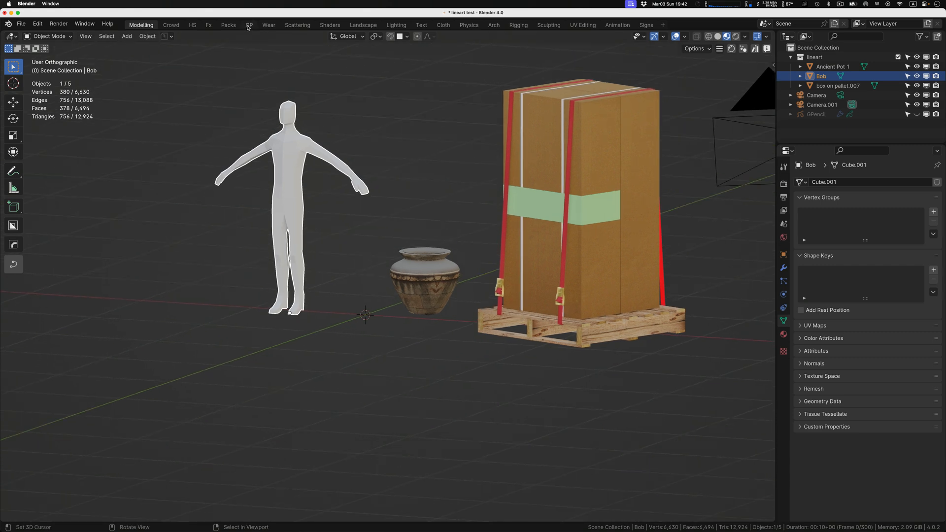
click(249, 25)
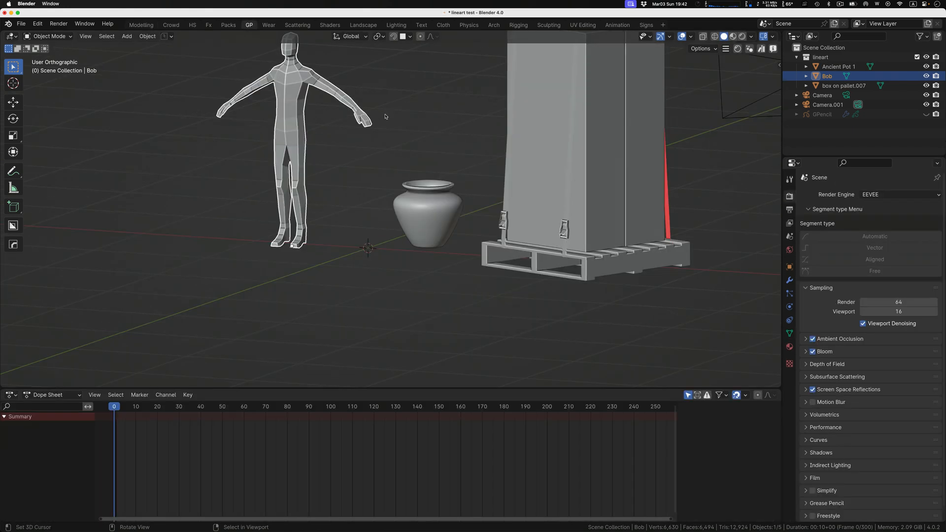
shift+scroll(386, 116, up, 5)
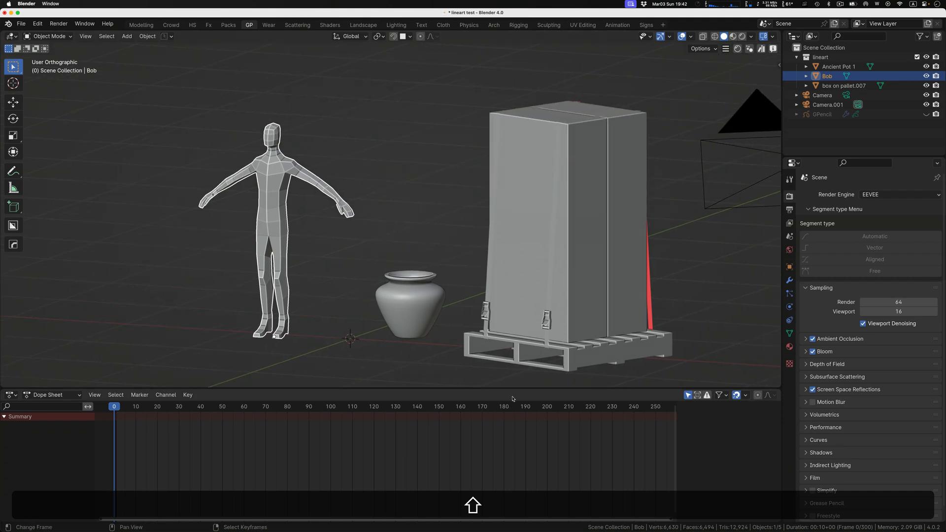
drag(512, 390, 513, 476)
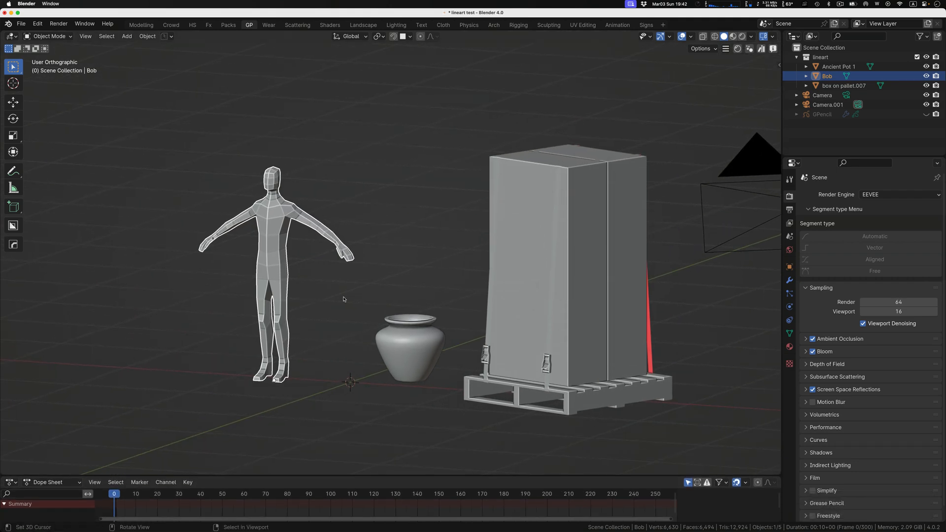
scroll(333, 218, right, 10)
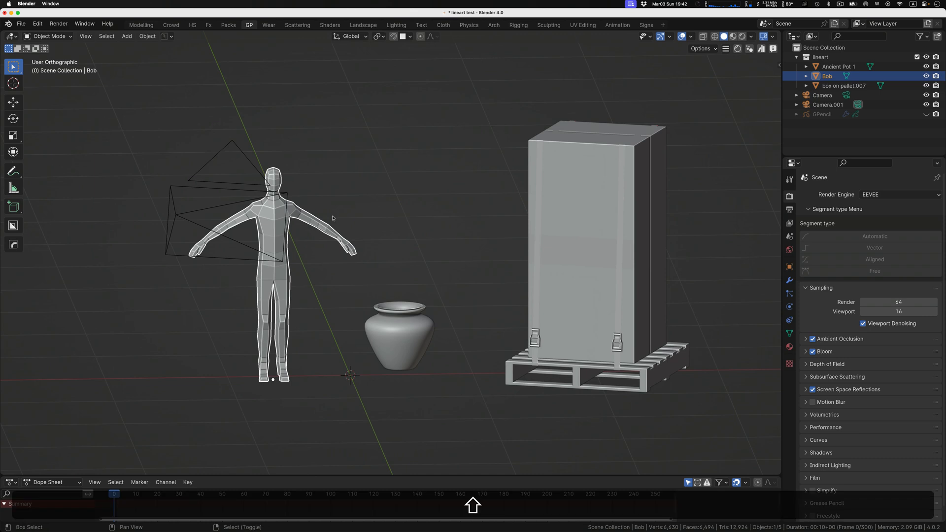
scroll(333, 218, right, 10)
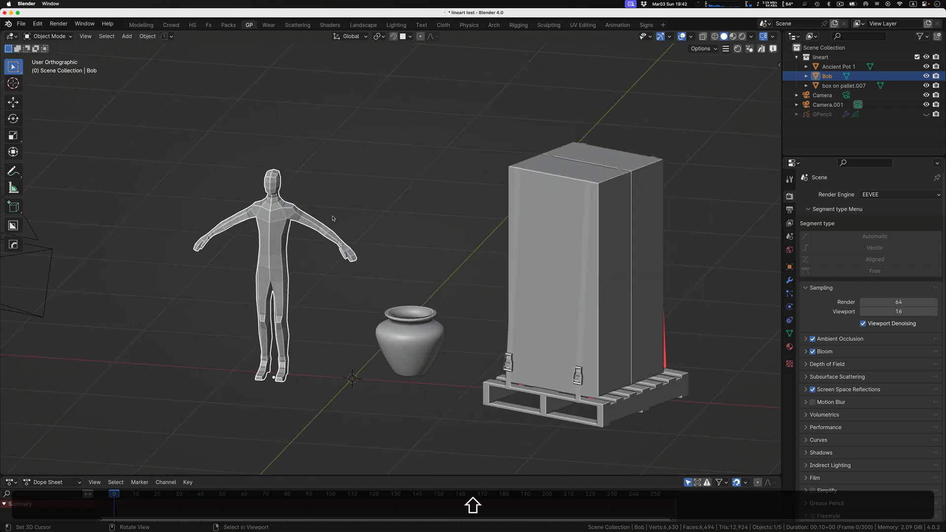
scroll(332, 218, left, 10)
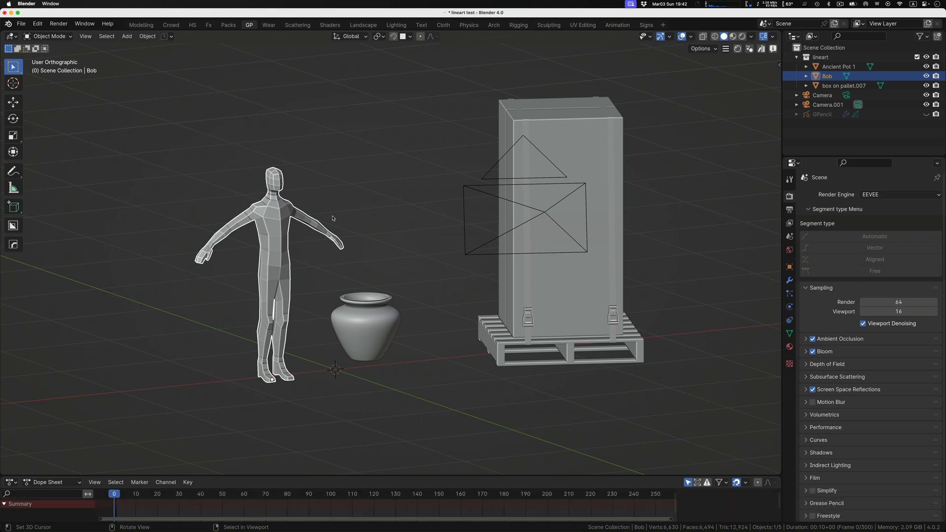
scroll(333, 219, down, 5)
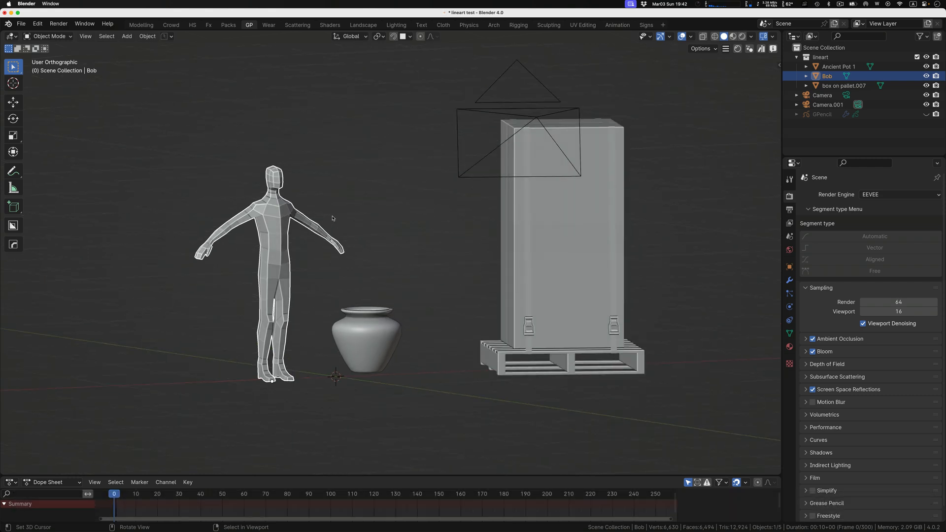
scroll(333, 218, up, 5)
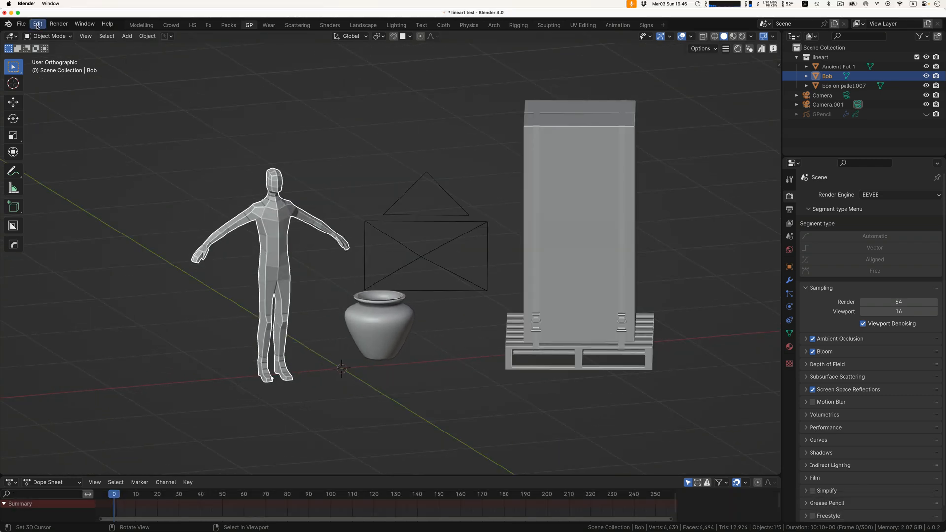
Step: Check the GPencil: GP_FromMesh add-on in the add-on preferences and close the preferences window
click(38, 25)
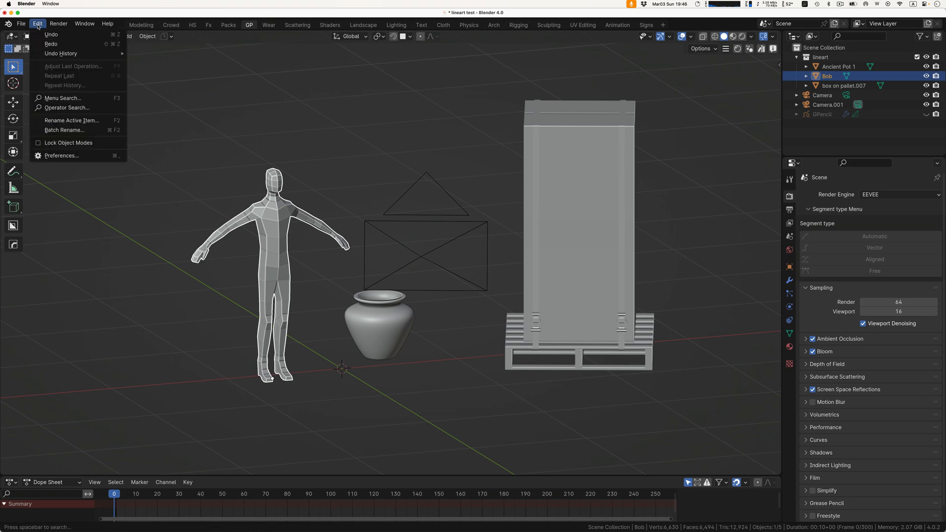
click(60, 155)
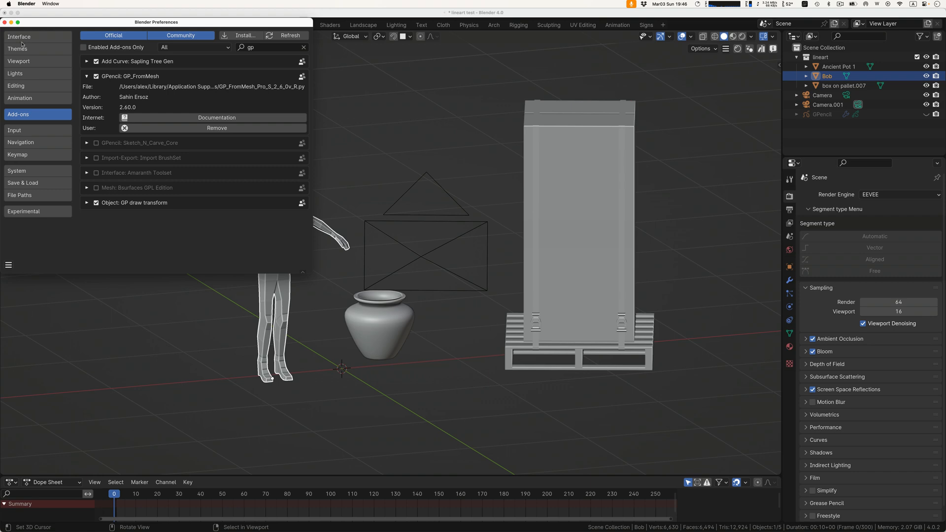
click(5, 22)
Step: Start the GP_FromMesh operator on the Bob mesh and reposition its settings dialog so all options fit
middle_drag(231, 156, 236, 159)
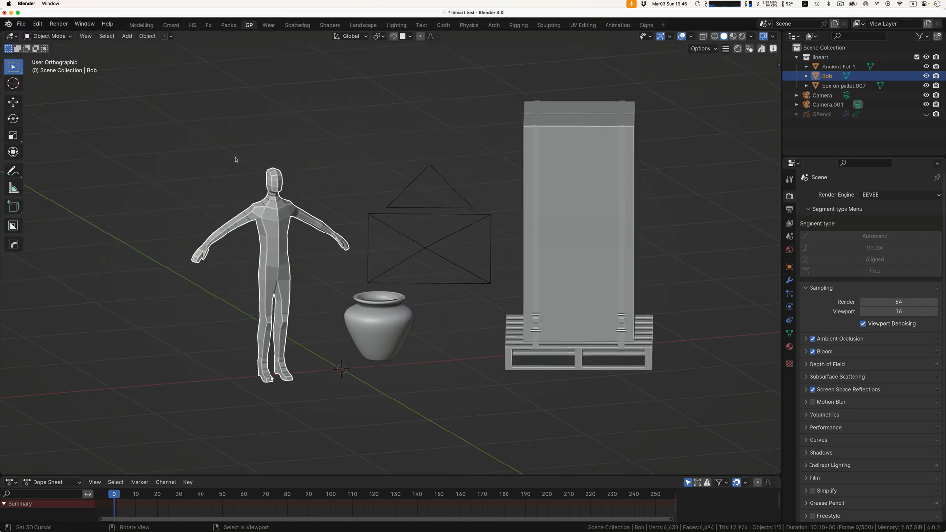
click(147, 36)
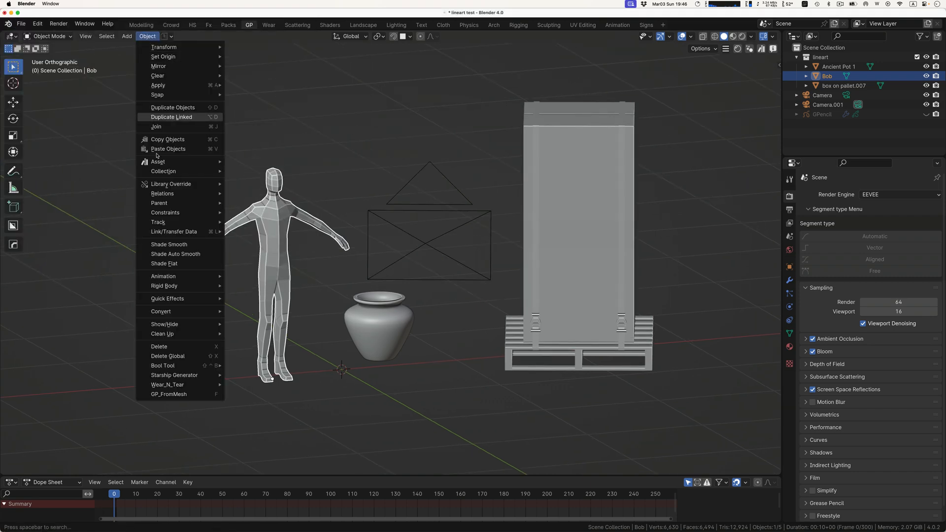
click(189, 394)
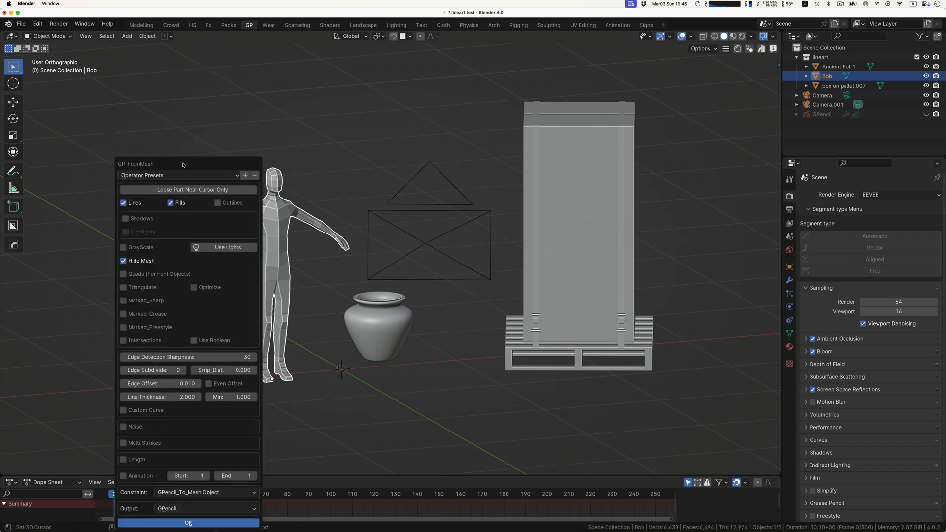
drag(174, 163, 129, 76)
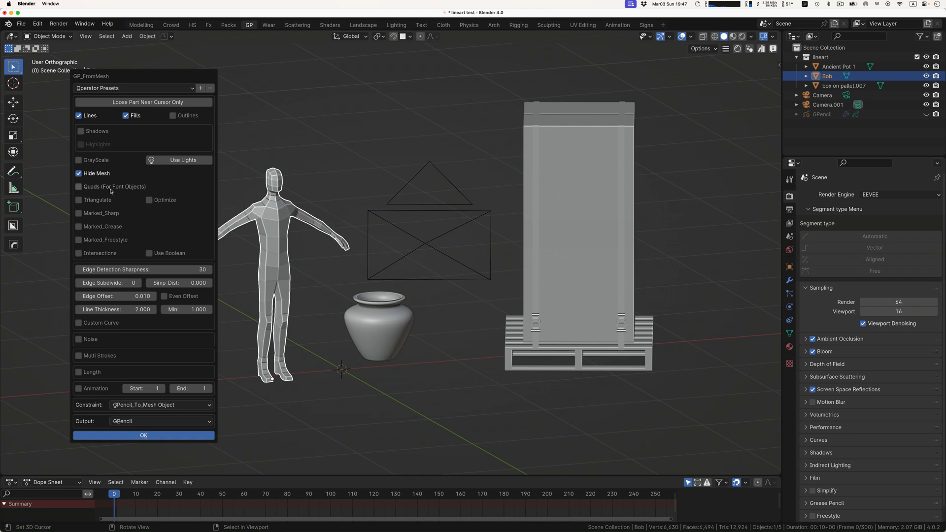
Step: Try the Quads (For Font Objects), Triangulate and Noise options, switching each one off again
click(78, 187)
click(79, 187)
click(79, 200)
click(79, 200)
click(79, 339)
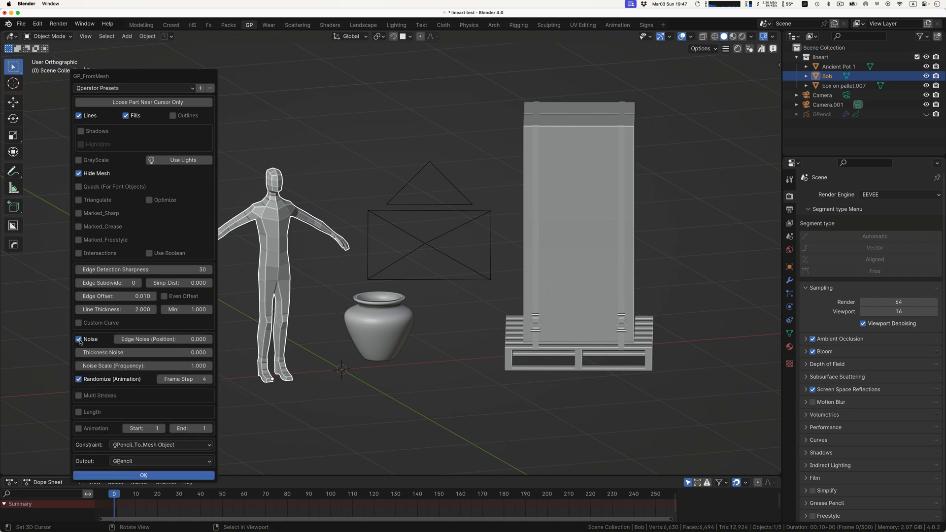
click(79, 339)
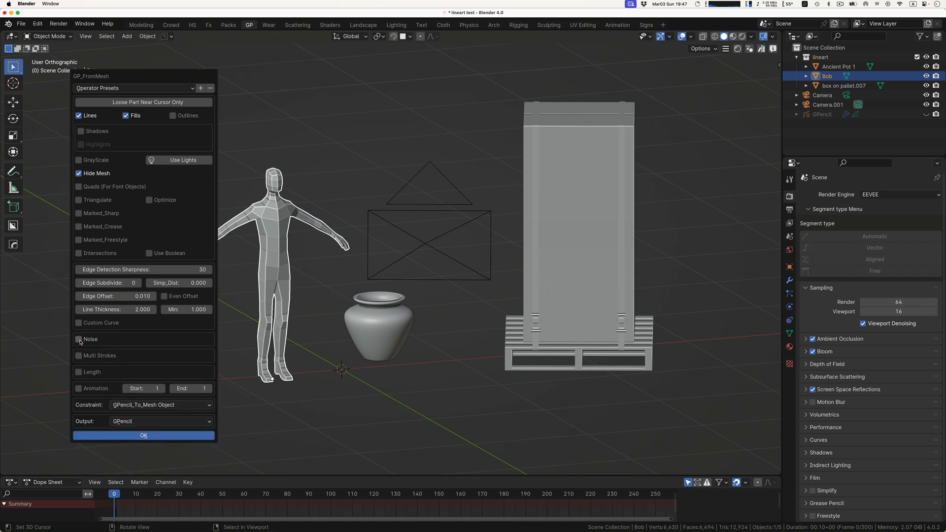
Step: Generate the Grease Pencil object from Bob with Lines, Fills and Hide Mesh enabled, and review the operator settings
click(140, 436)
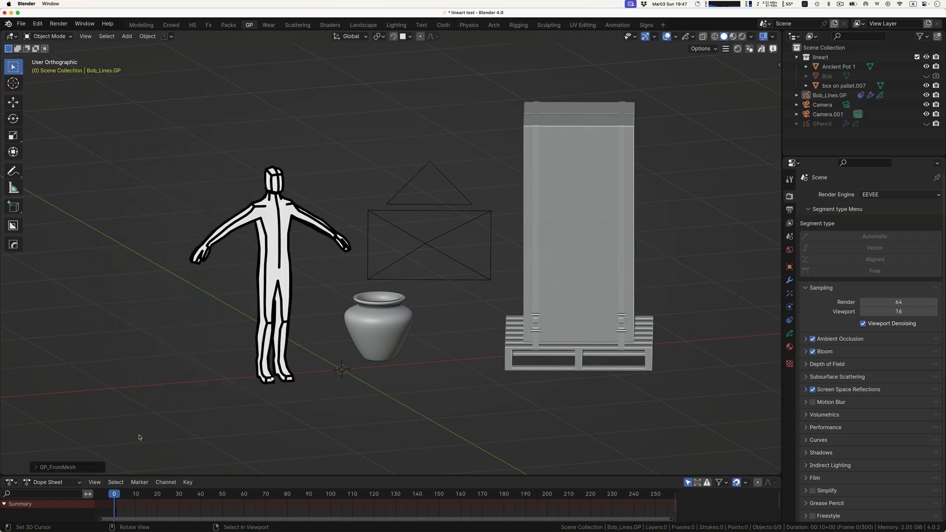
click(37, 467)
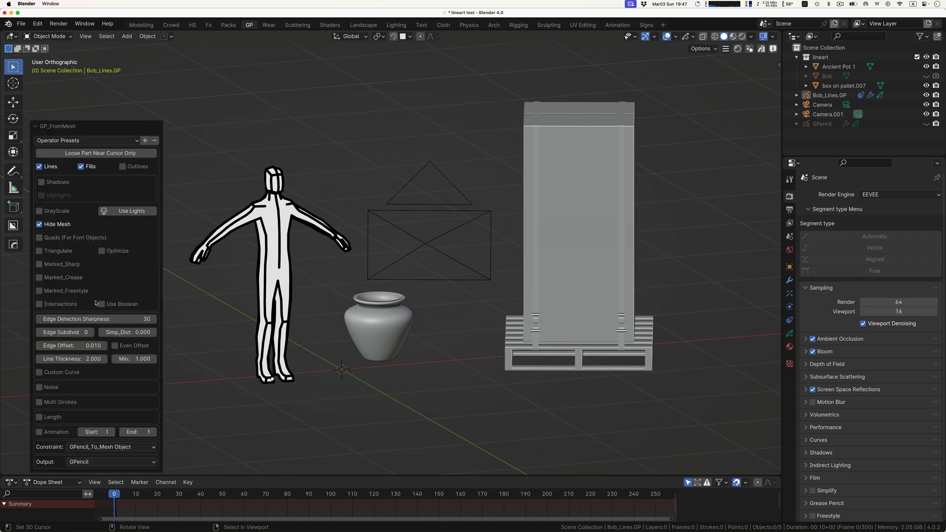
click(87, 126)
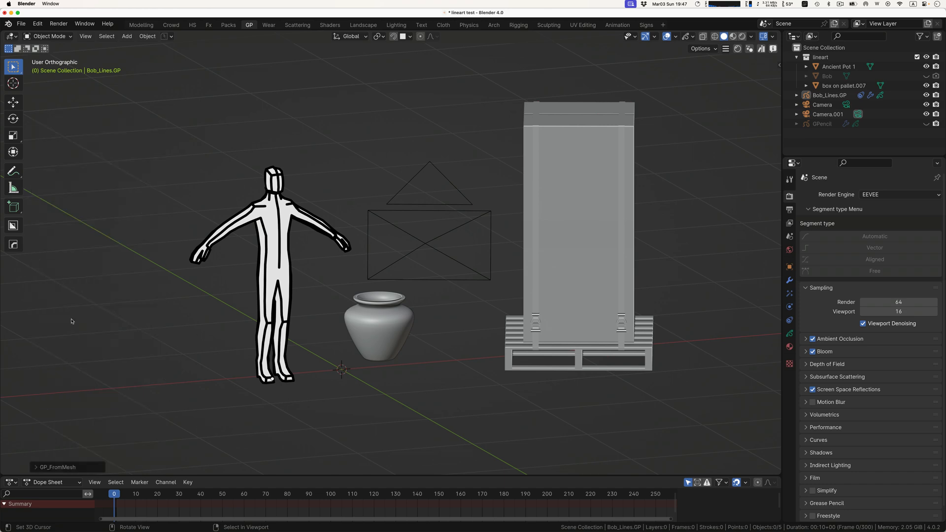
Step: Enable Noise in the GP_FromMesh operator settings and set Thickness Noise to 1.000
click(37, 467)
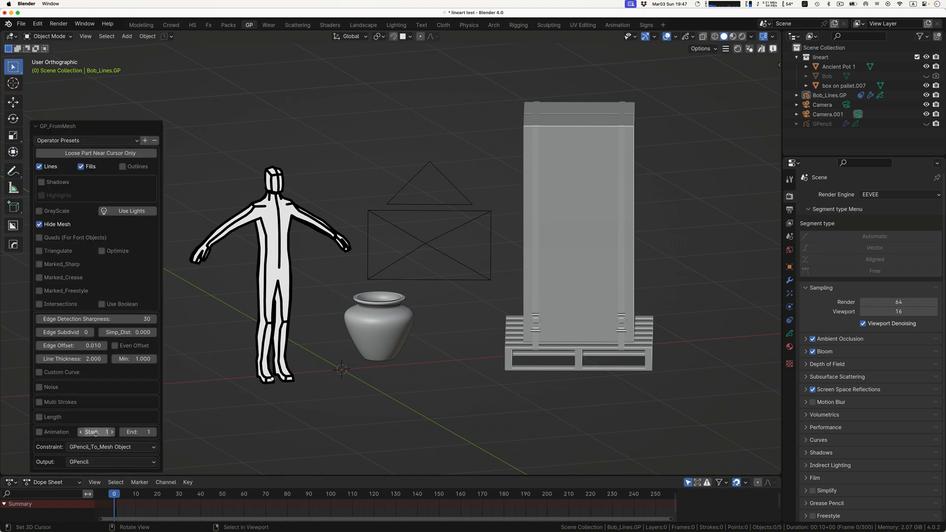
click(39, 387)
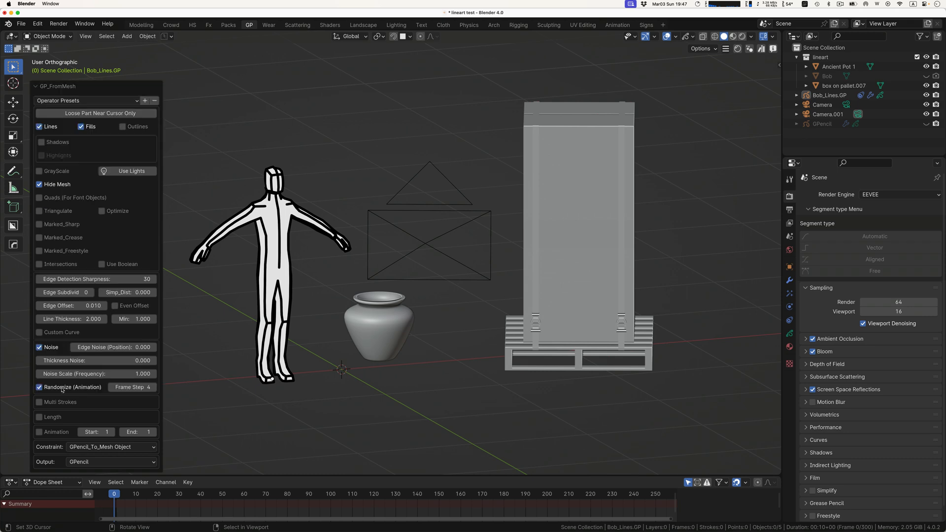
mouse_move(88, 361)
mouse_down()
mouse_move(117, 362)
mouse_move(50, 359)
mouse_move(98, 360)
mouse_up()
click(89, 361)
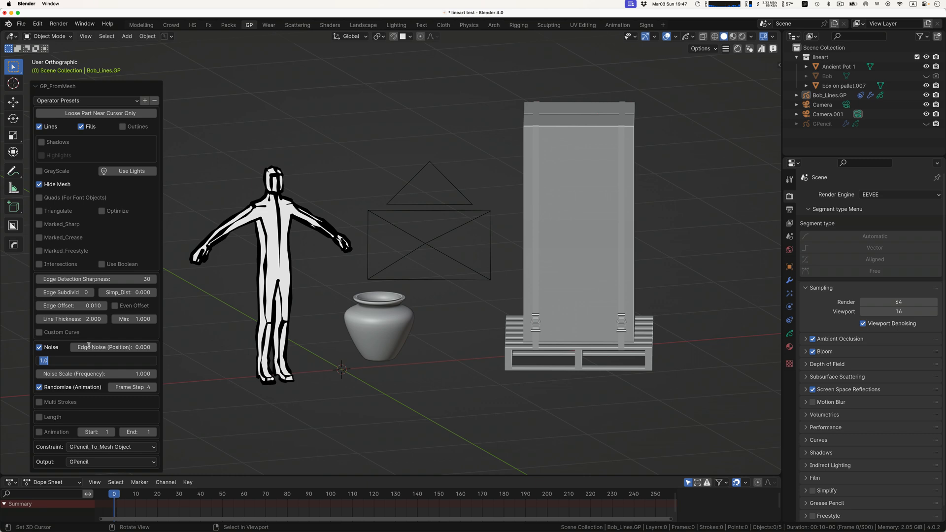
key(Return)
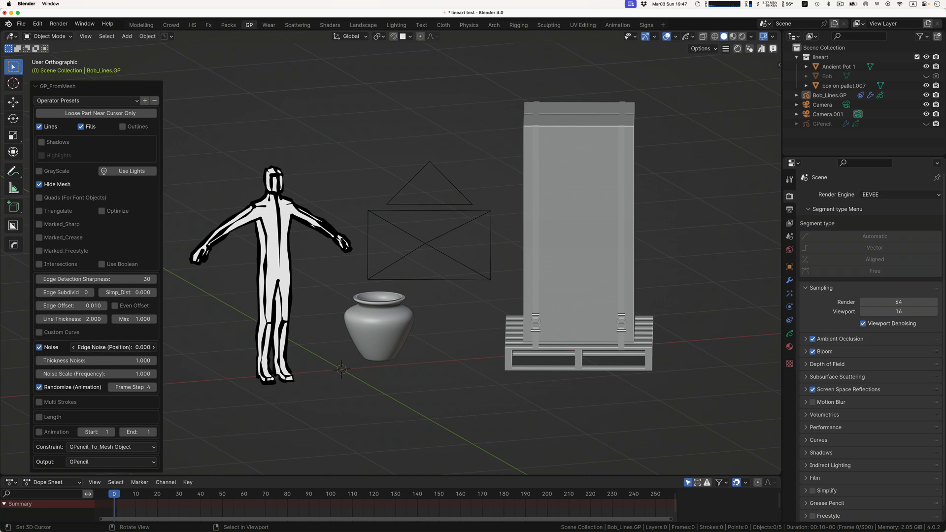
Step: Set Edge Noise (Position) to 0.060 and Noise Scale (Frequency) to 0.670 for Bob's lines
drag(114, 347, 158, 347)
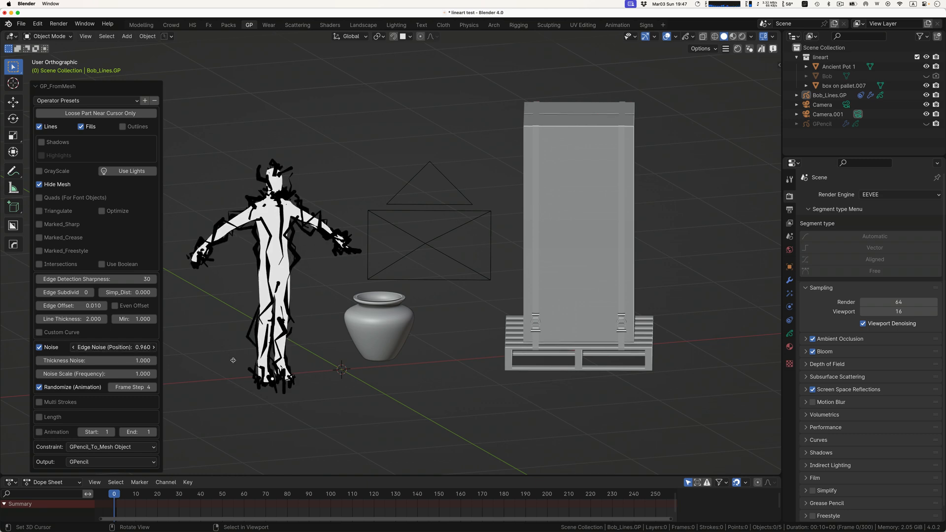
key(super+z)
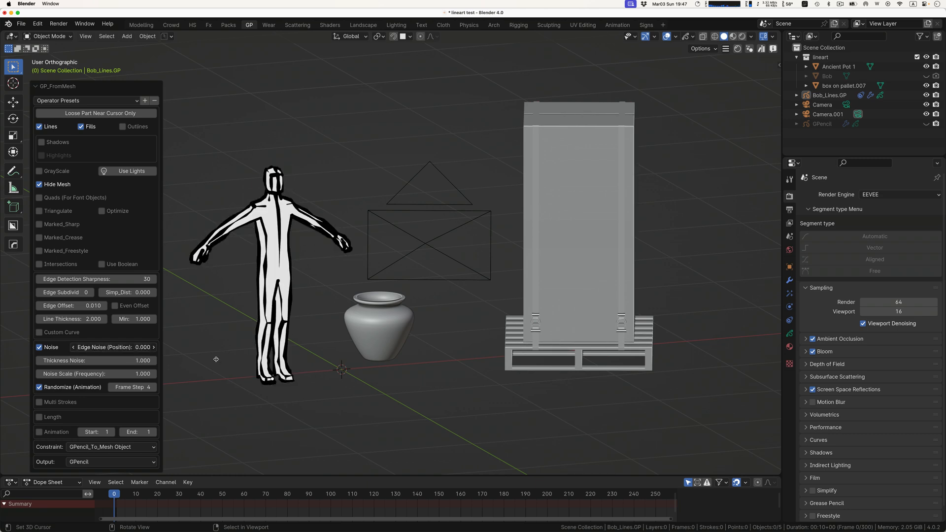
click(154, 348)
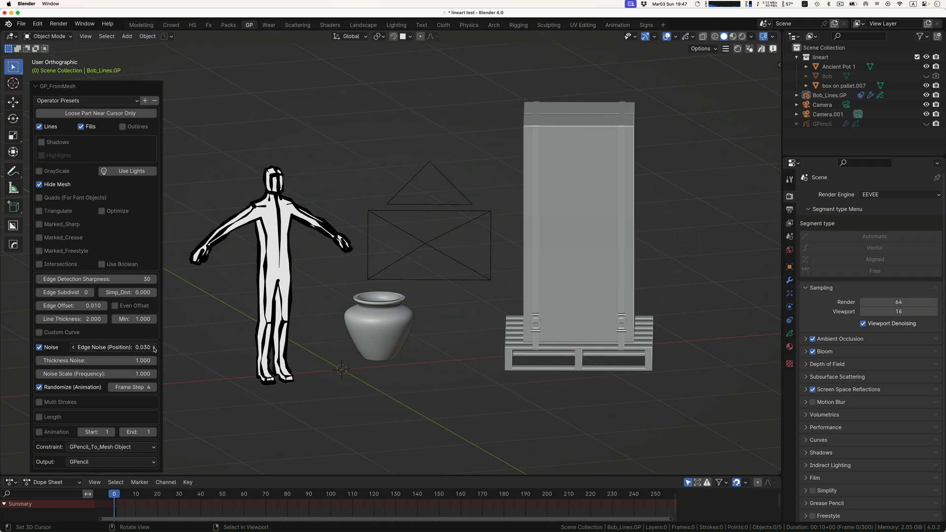
click(154, 348)
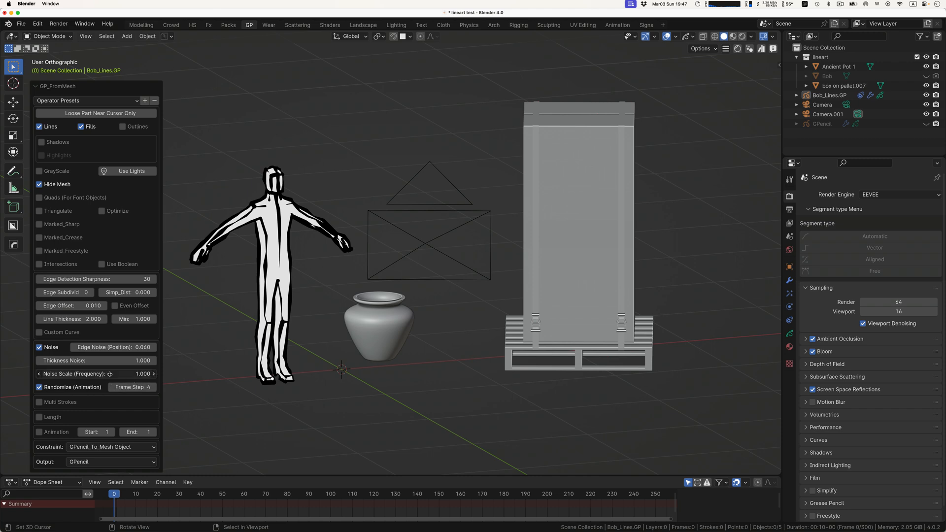
mouse_move(110, 374)
mouse_down()
mouse_move(96, 375)
mouse_move(133, 375)
mouse_up()
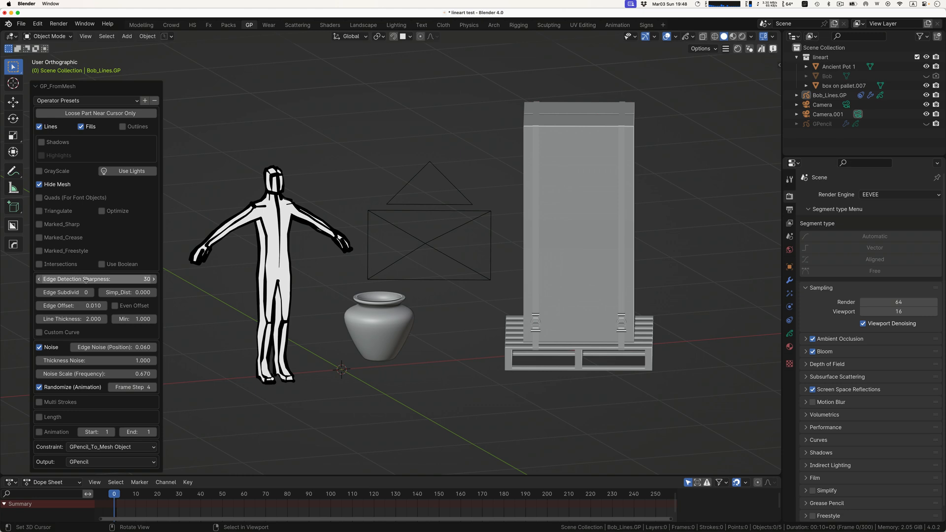
Step: Set Edge Detection Sharpness to 38 and Line Thickness to 0.620 for Bob's Grease Pencil lines
mouse_move(112, 280)
mouse_down()
mouse_move(128, 280)
mouse_move(111, 280)
mouse_up()
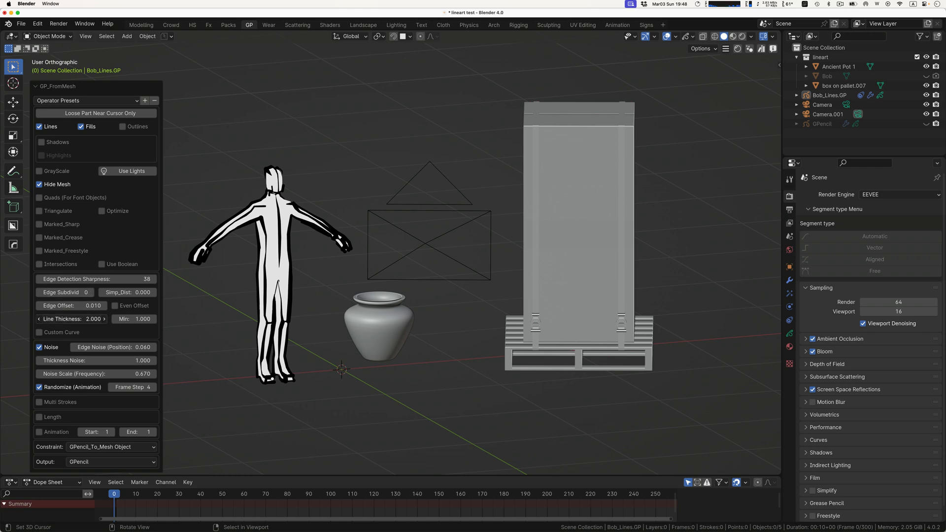
mouse_move(70, 320)
mouse_down()
mouse_move(50, 320)
mouse_move(74, 320)
mouse_up()
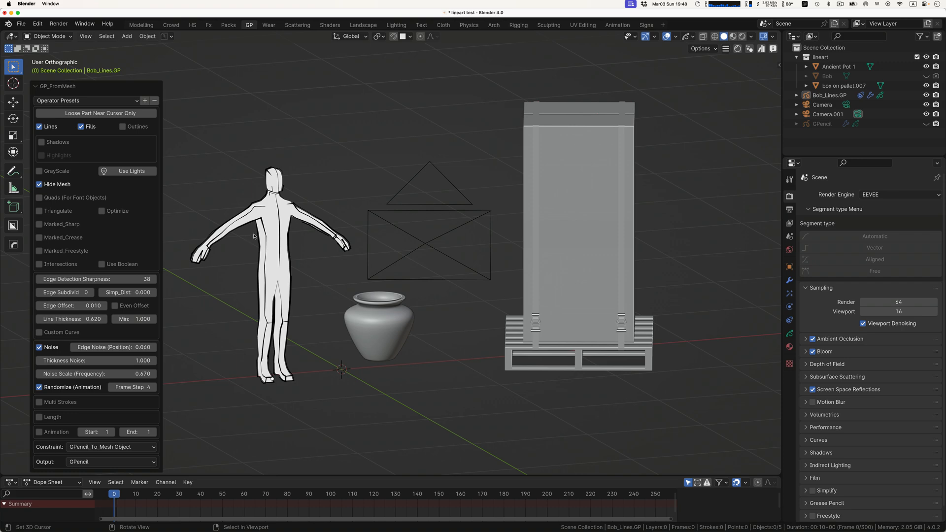
middle_drag(241, 231, 113, 238)
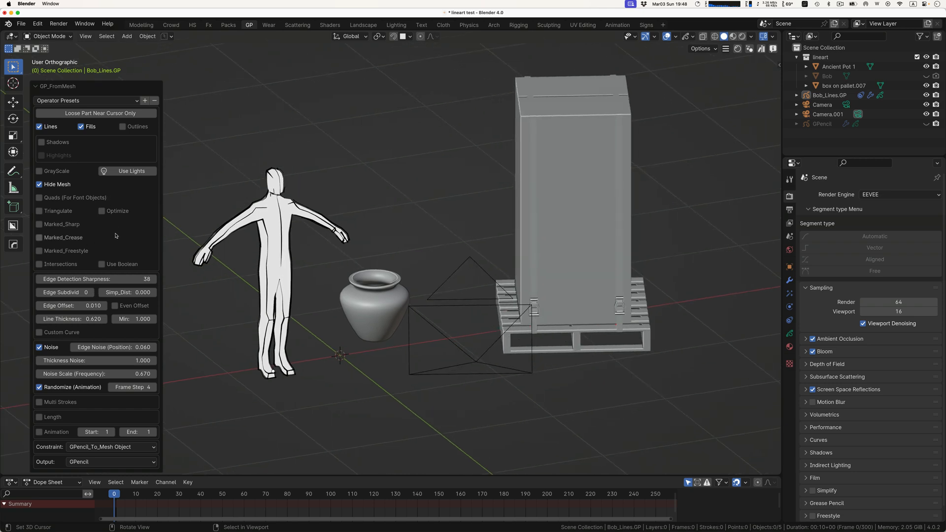
Step: Switch to Chrome, show the Grease Pencil From Mesh product page and highlight its web address, then return to Blender
key(super+Tab)
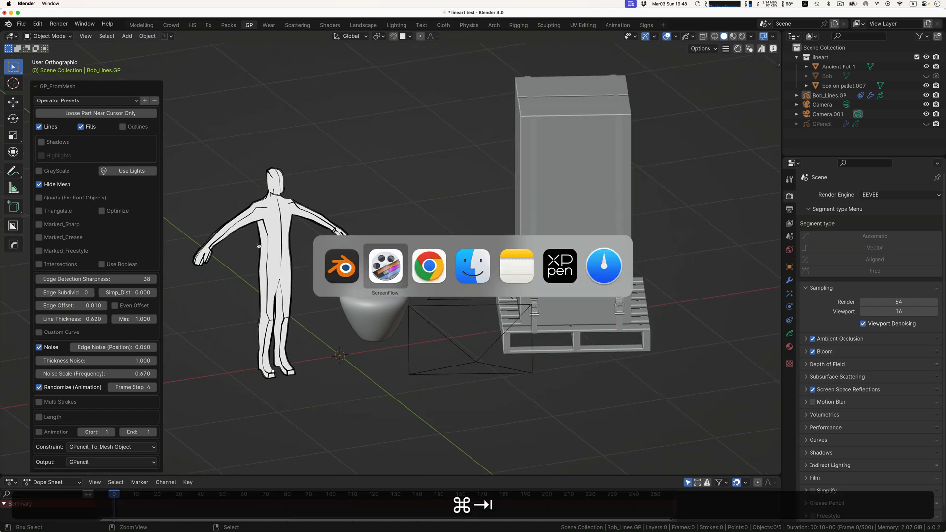
key(super+Tab)
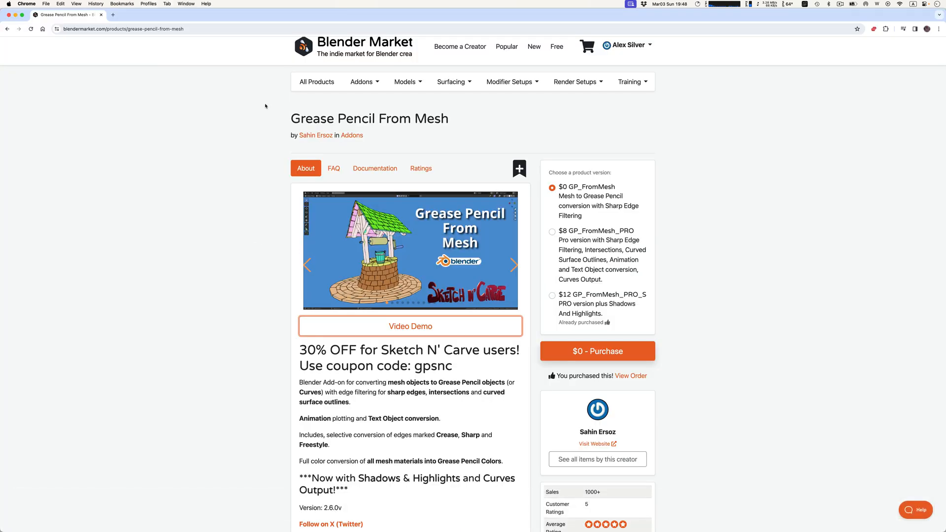
scroll(265, 106, up, 1)
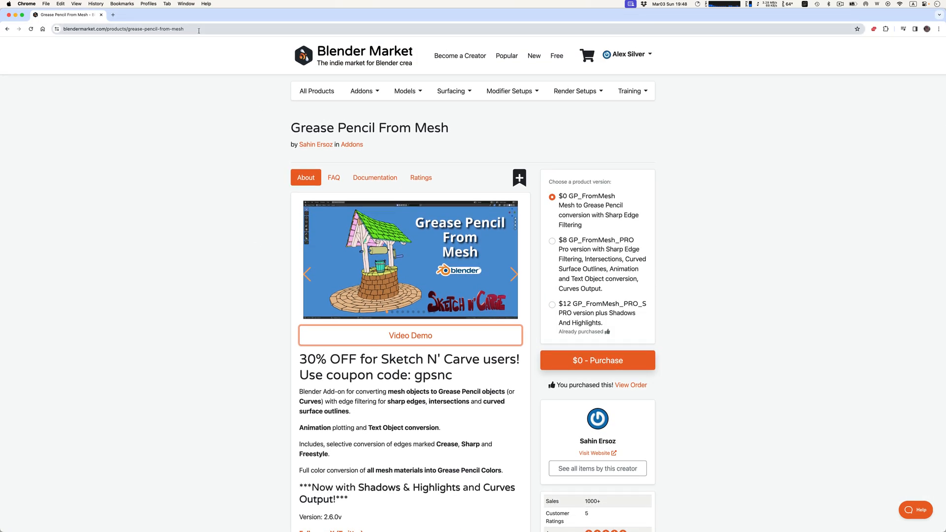
drag(198, 31, 58, 30)
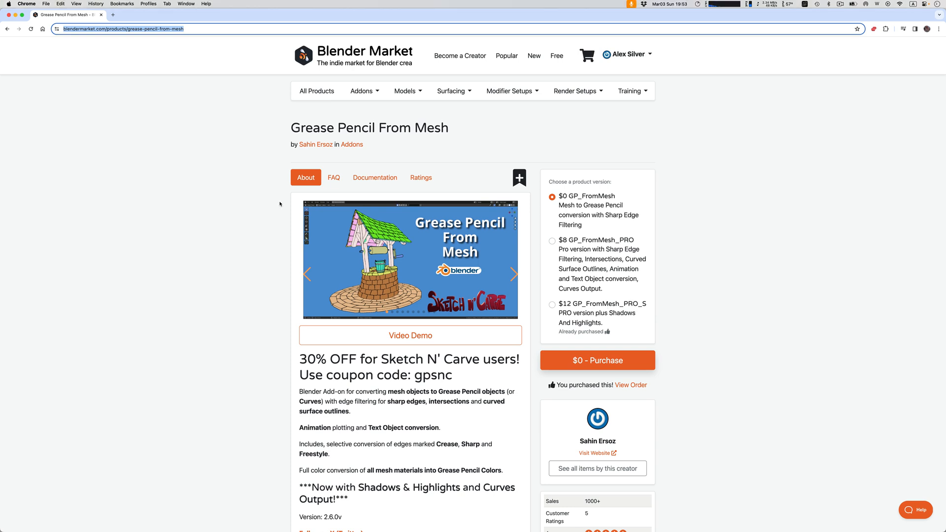
key(super+Tab)
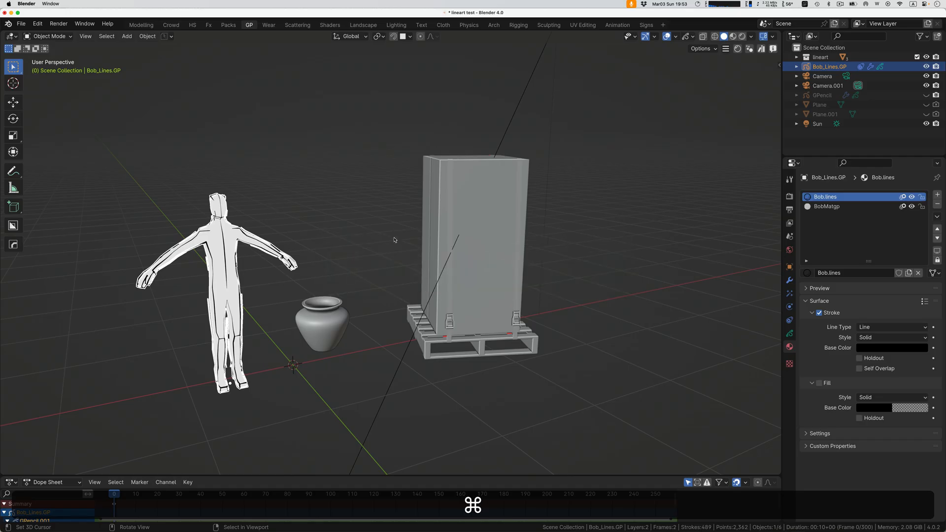
Step: Convert the box on the pallet with GP_FromMesh, using Lines, Fills, Shadows, Highlights and Noise
click(468, 219)
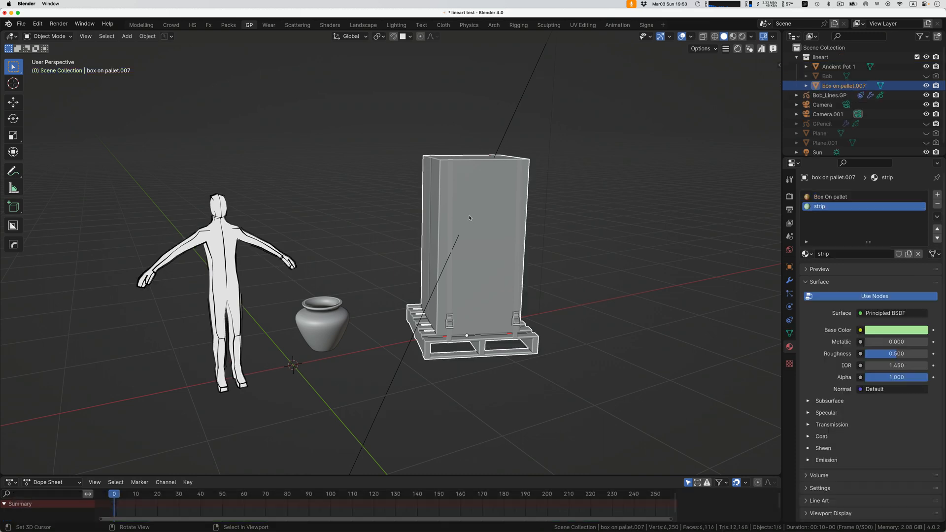
click(157, 37)
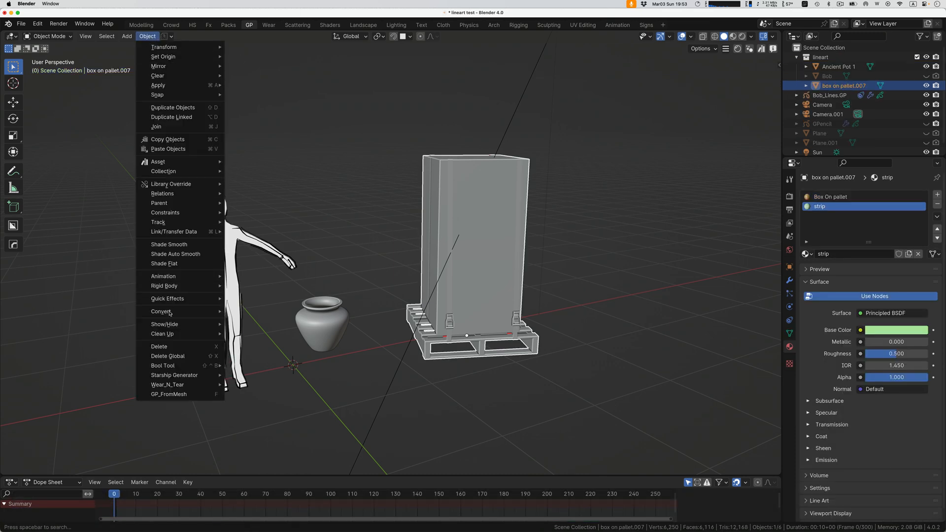
click(188, 394)
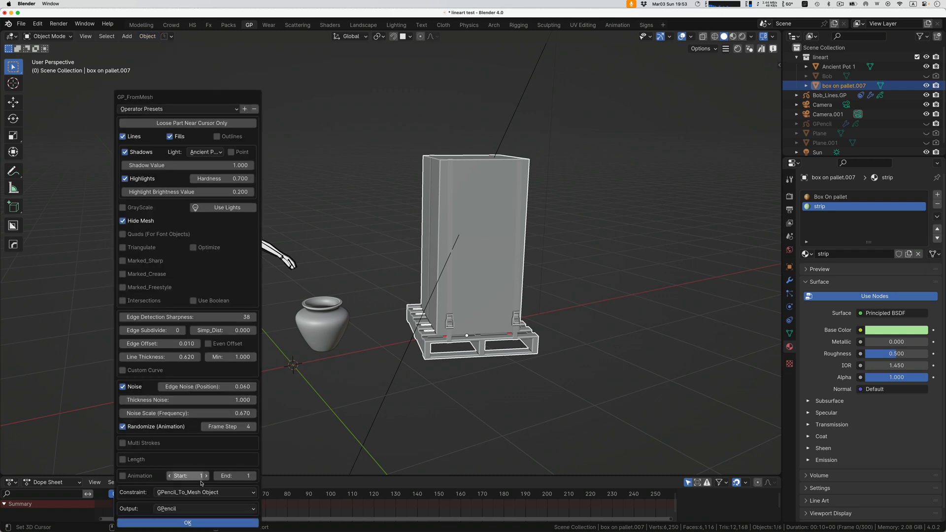
click(216, 524)
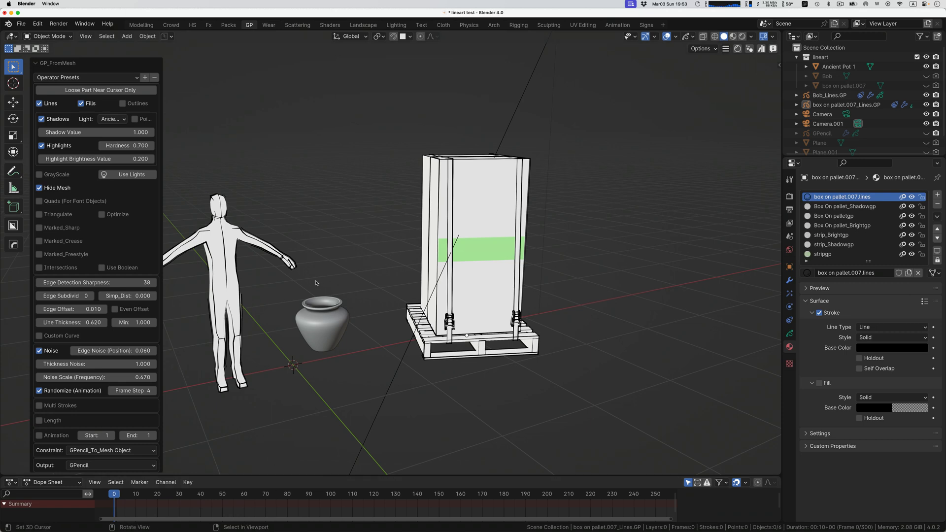
Step: Enable Marked_Sharp, try Marked_Crease and switch it off again, and undo the box conversion
click(57, 242)
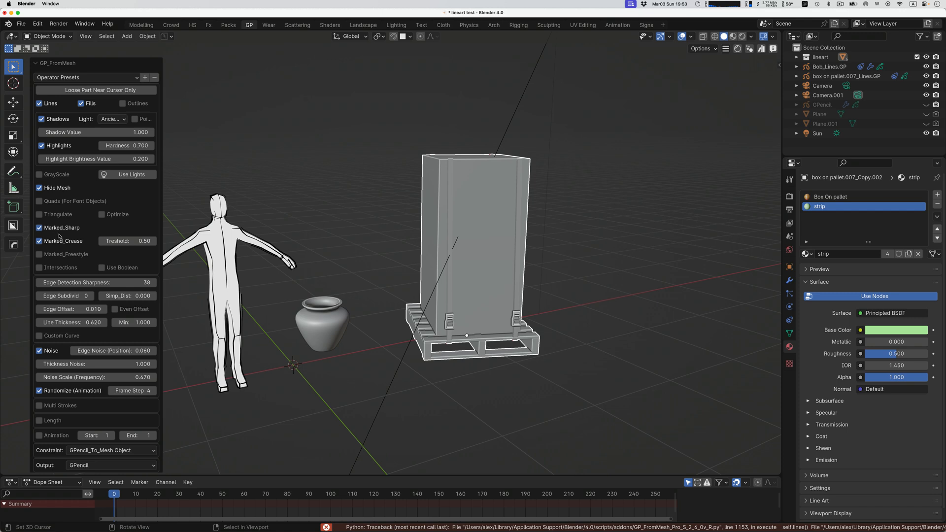
click(83, 242)
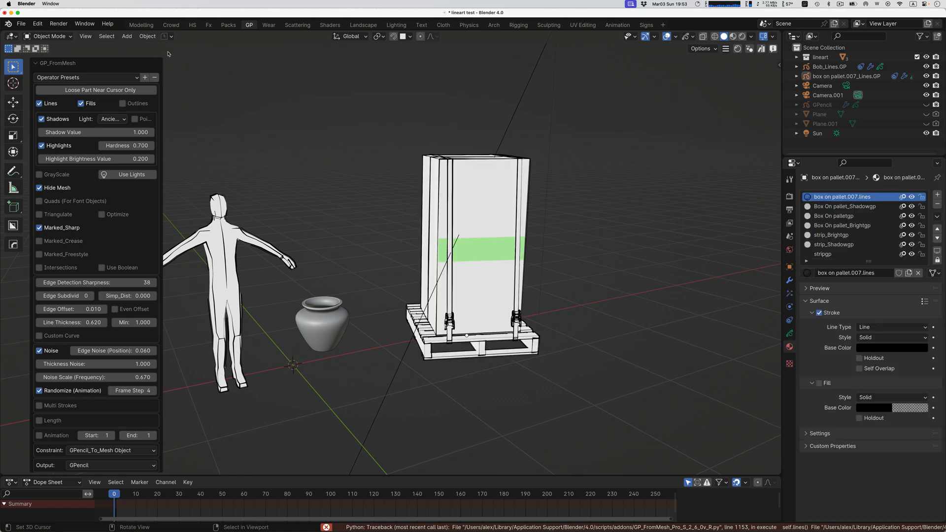
click(36, 64)
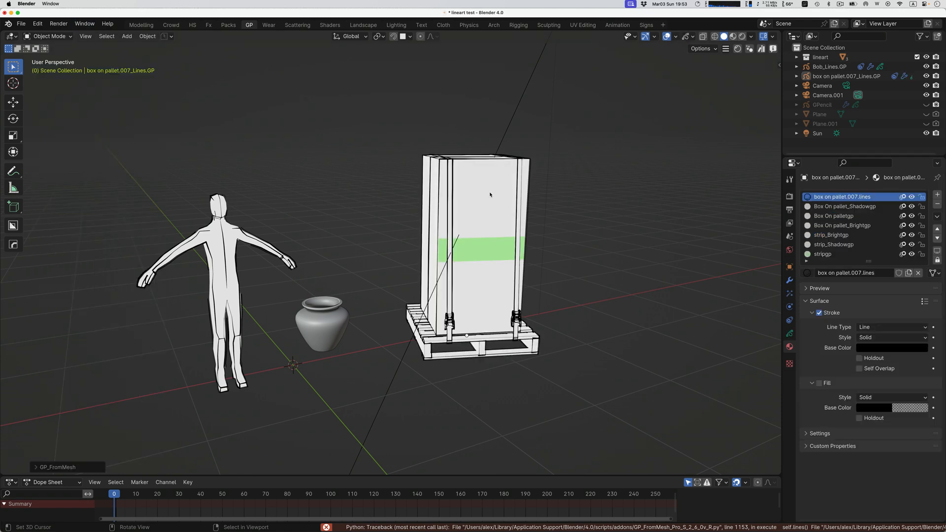
key(super+z)
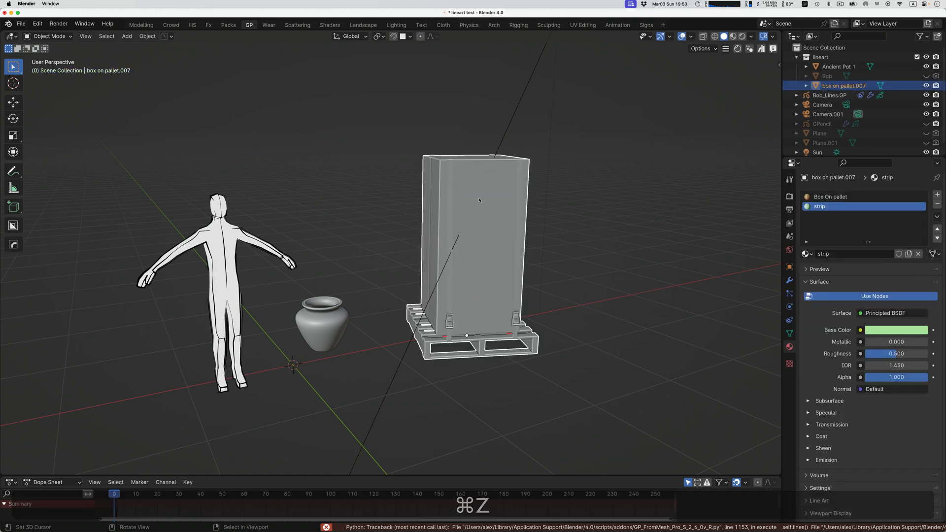
Step: Add a horizontal loop cut around the box's upper section, above the strip, in Edit Mode
key(Tab)
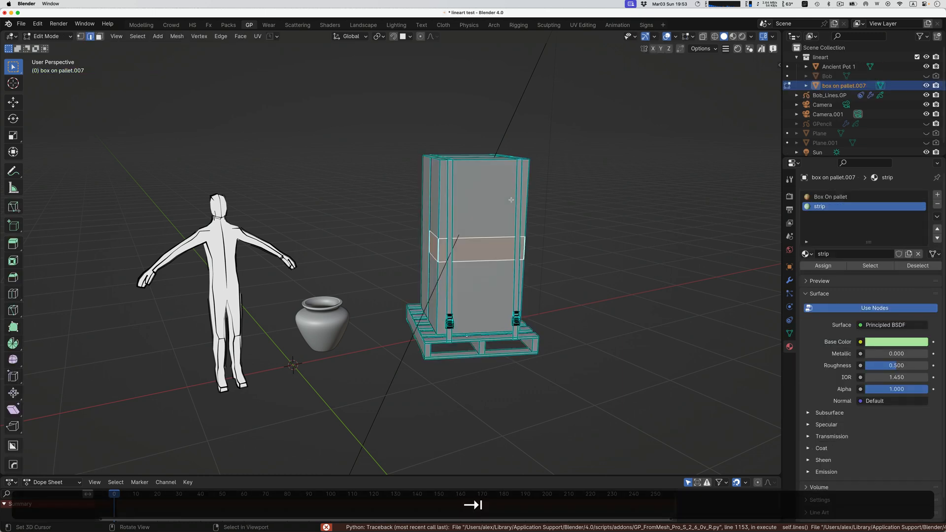
key(ctrl+r)
click(440, 212)
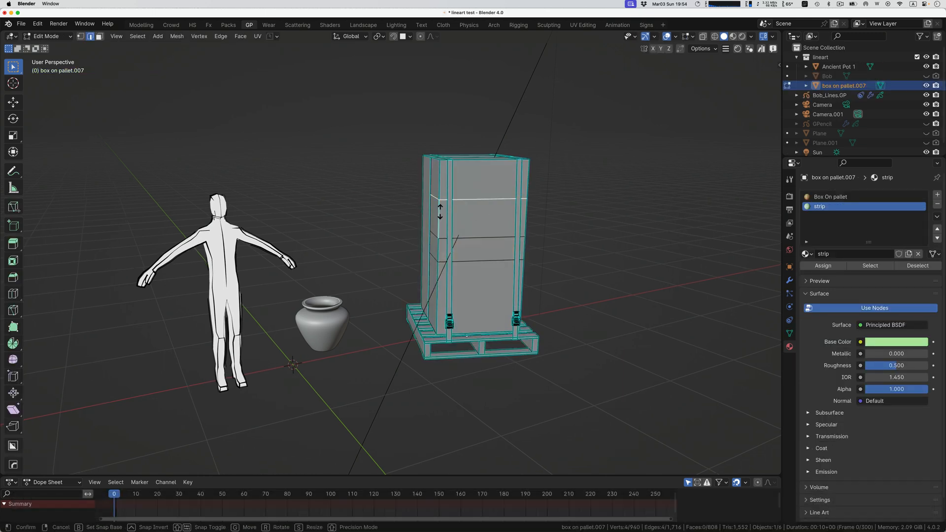
click(440, 212)
Step: Mark the three horizontal edges across the box's front face as sharp and return to Object Mode
click(483, 198)
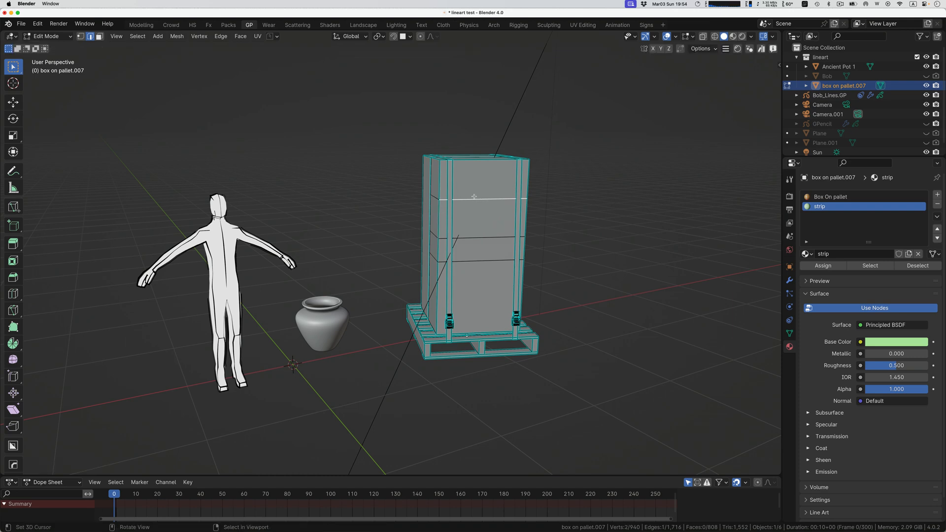
key(ctrl+e)
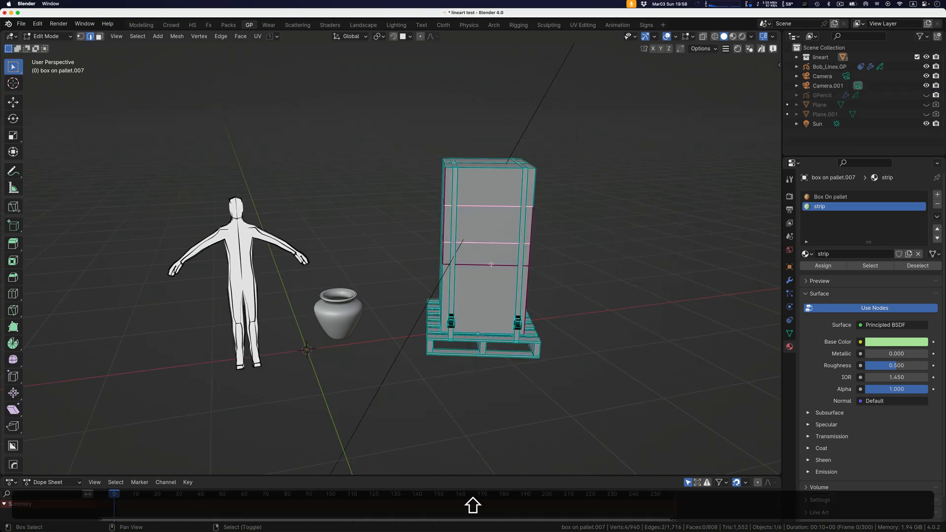
shift+click(492, 265)
key(ctrl+e)
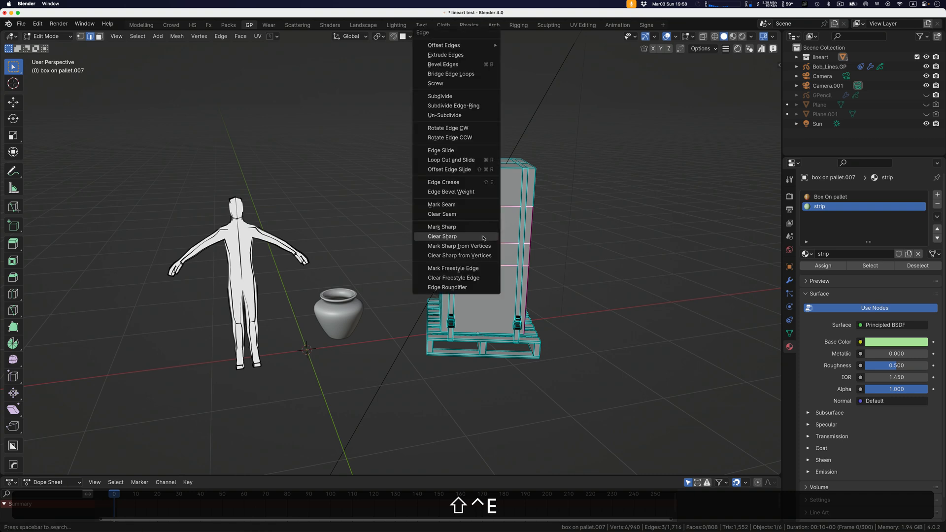
click(477, 227)
middle_drag(476, 228, 479, 238)
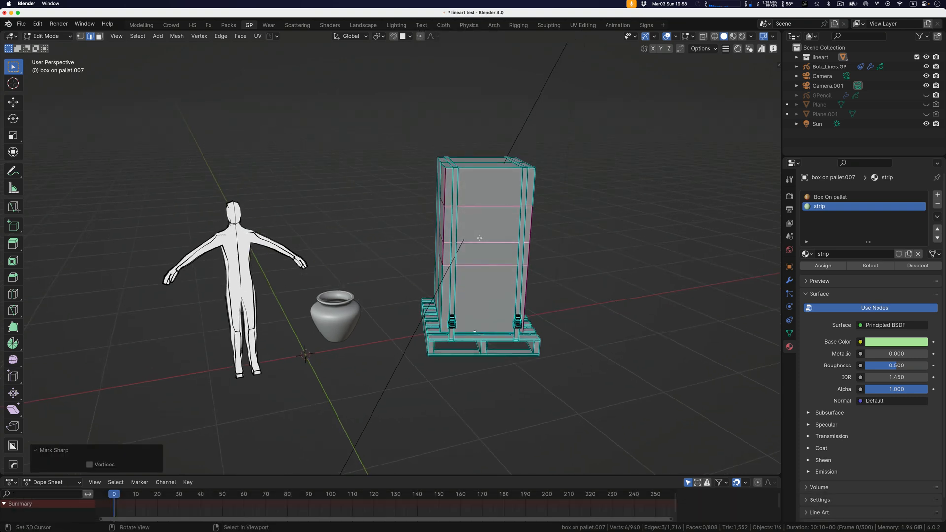
key(Tab)
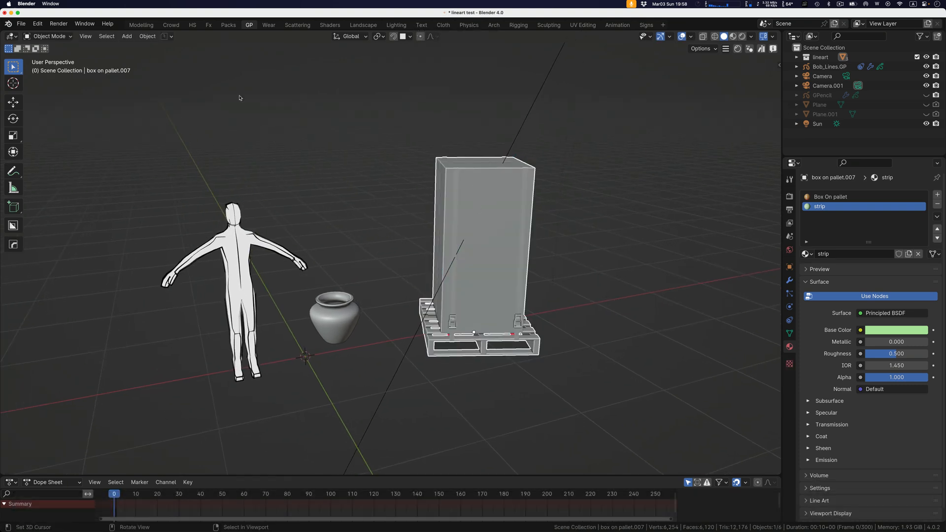
Step: Convert the box with GP_FromMesh using Marked_Sharp, and inspect the outlined edges from several angles
click(148, 36)
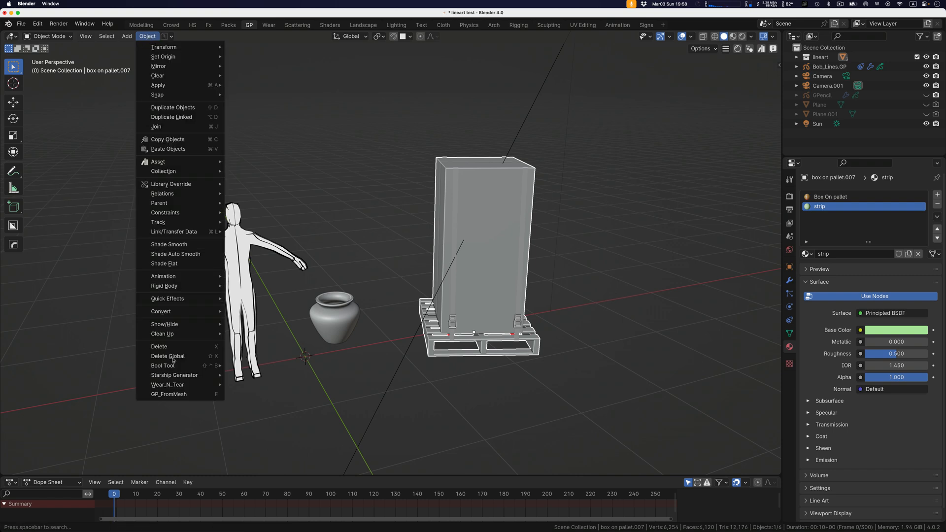
click(182, 394)
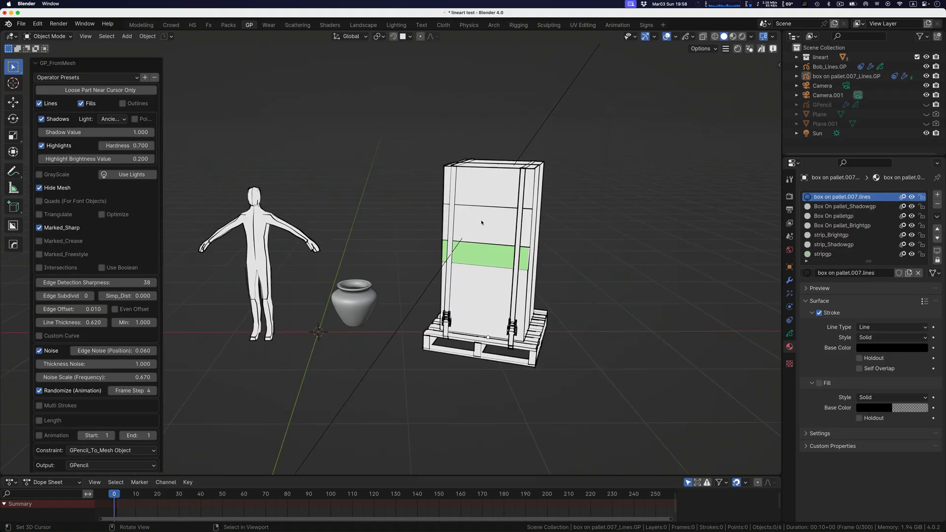
scroll(481, 222, right, 10)
scroll(482, 223, left, 7)
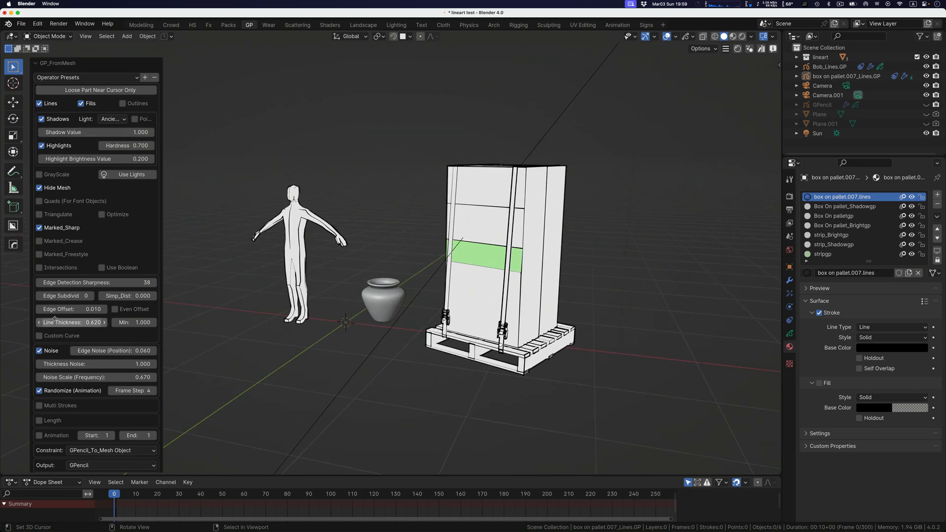
scroll(456, 249, left, 5)
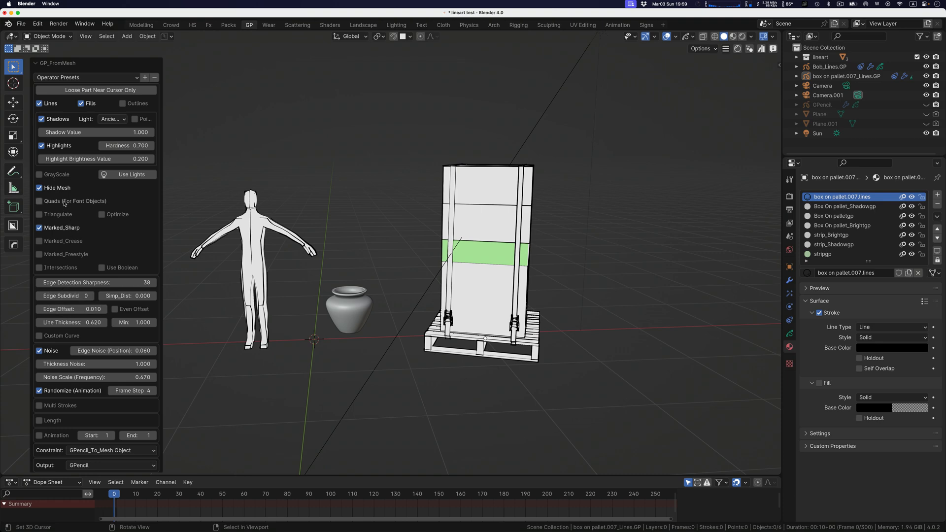
Step: Enable GrayScale and Use Lights for the box's Grease Pencil conversion, and inspect its shading in the rendered view
click(40, 175)
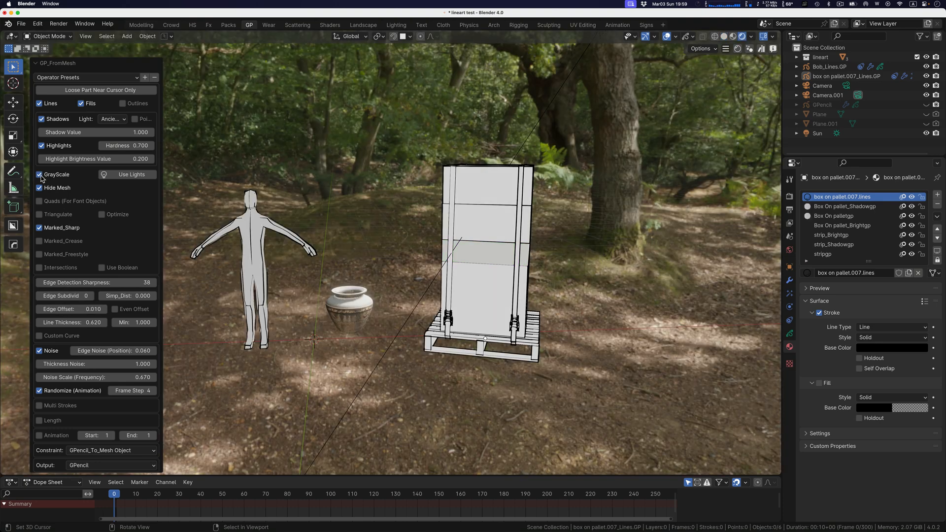
middle_drag(398, 212, 467, 199)
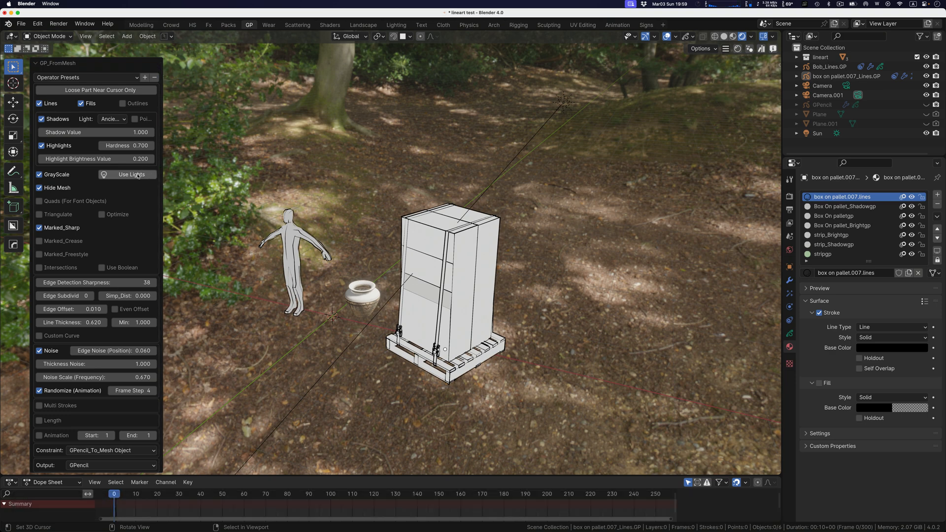
click(138, 175)
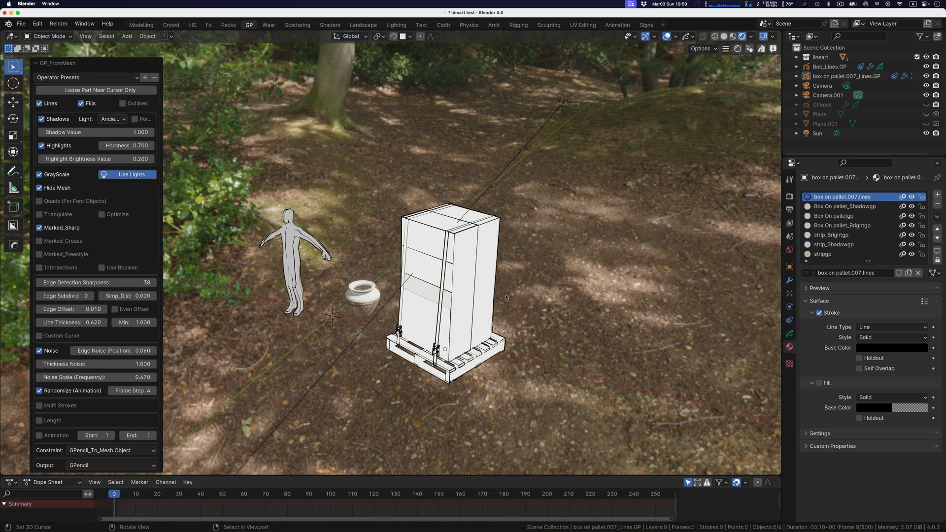
middle_drag(442, 262, 443, 262)
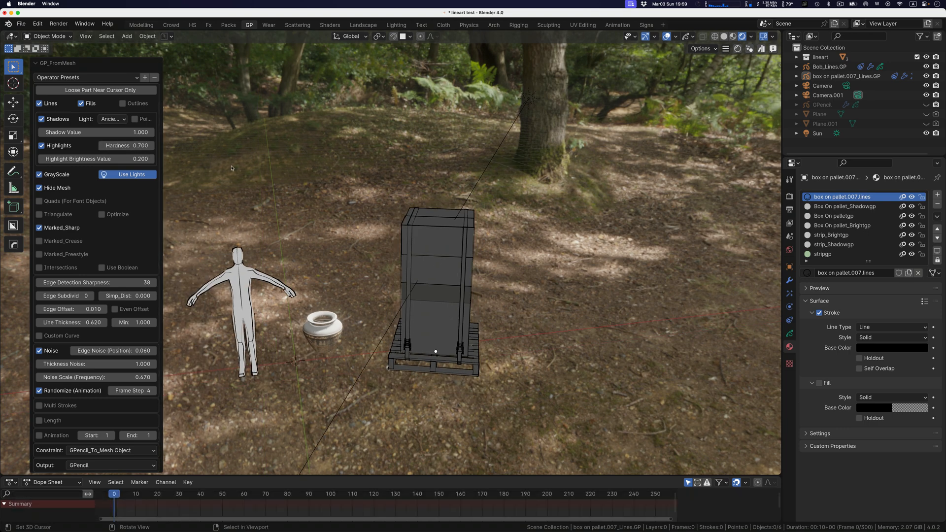
Step: Switch to Chrome to show the add-on's product versions, then return to Blender
key(super+Tab)
key(super+Tab)
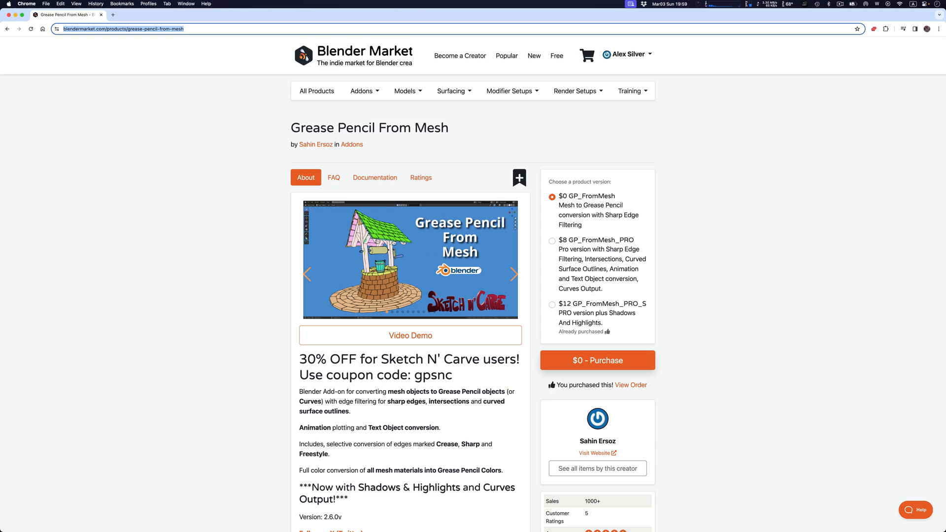
key(super+Tab)
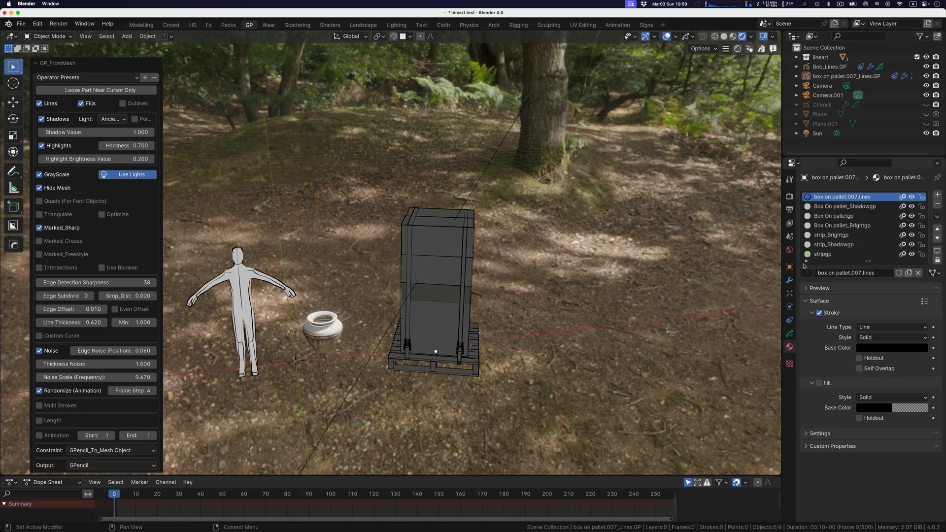
Step: Show the modifiers generated on the box's Grease Pencil object, and undo the conversion
click(789, 280)
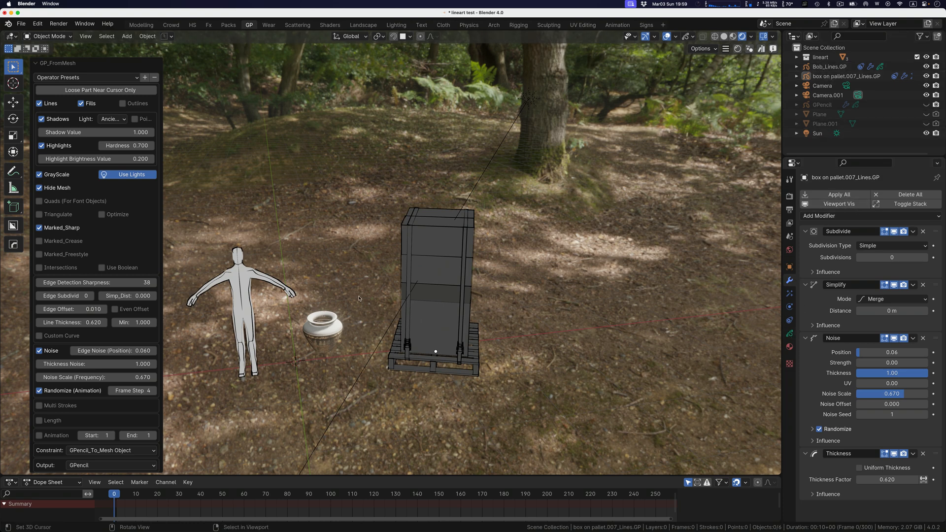
key(super+z)
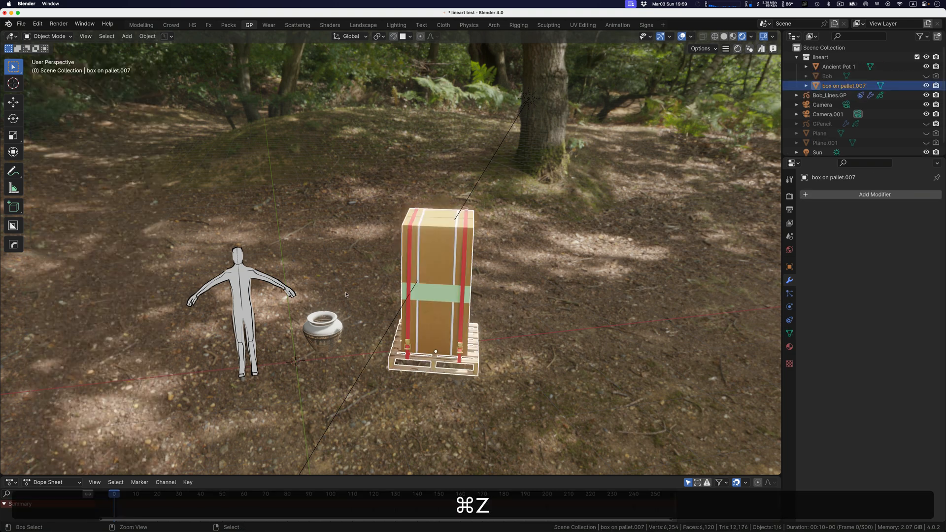
key(shift+a)
mouse_move(373, 274)
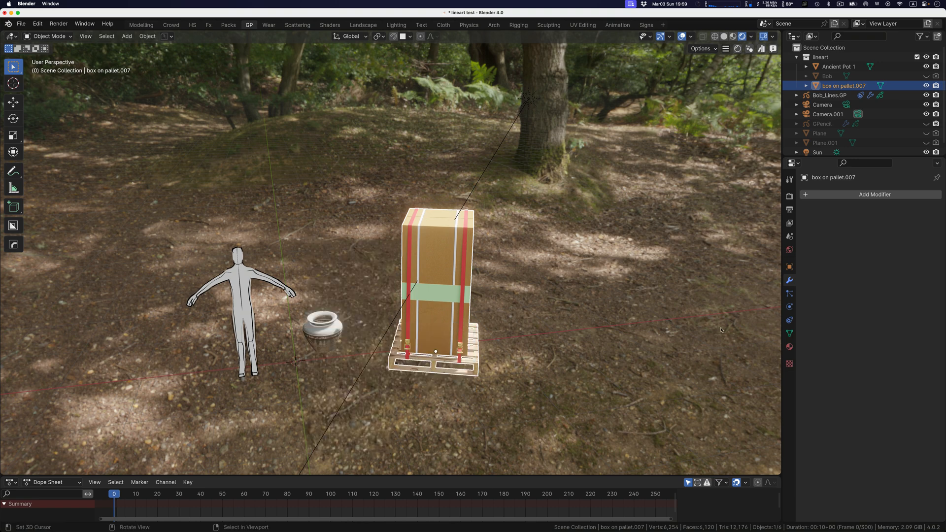
click(841, 194)
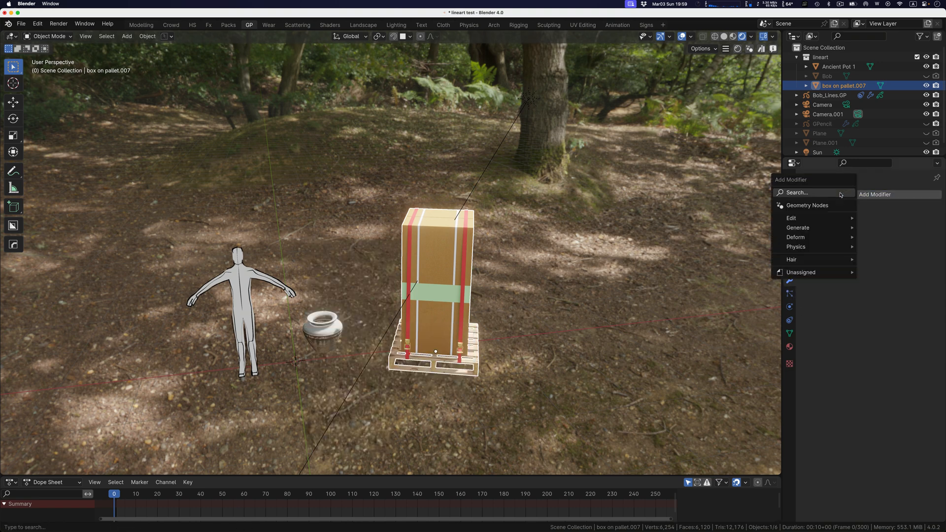
click(866, 215)
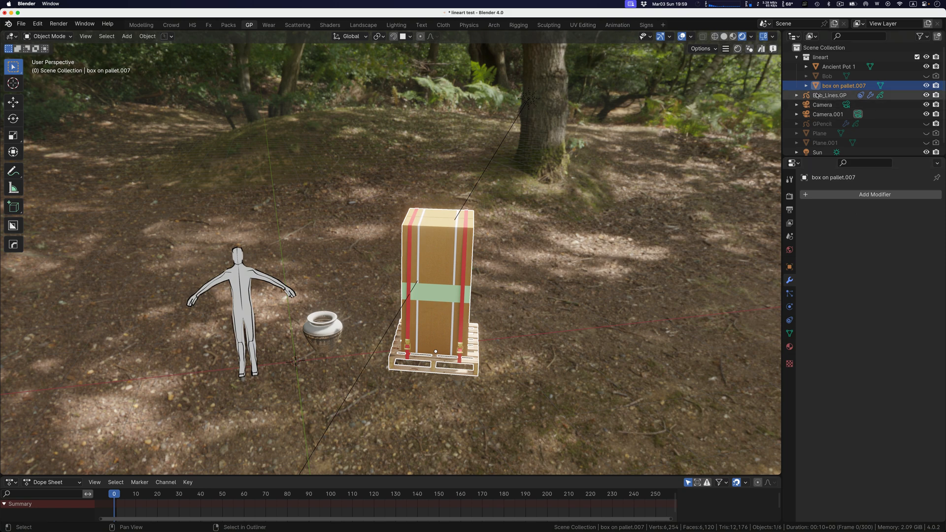
Step: Review the modifiers on Bob_Lines.GP and the Line Art modifier settings on the hidden GPencil object
click(816, 95)
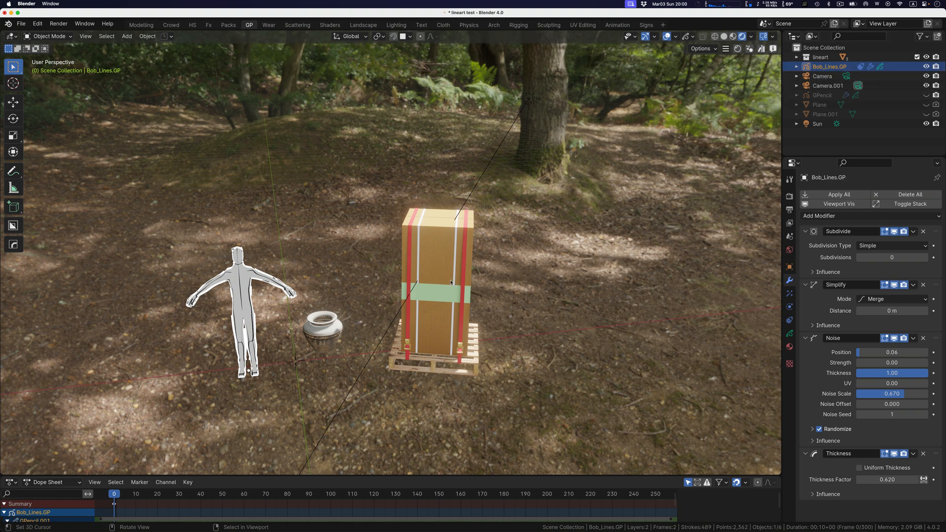
click(822, 95)
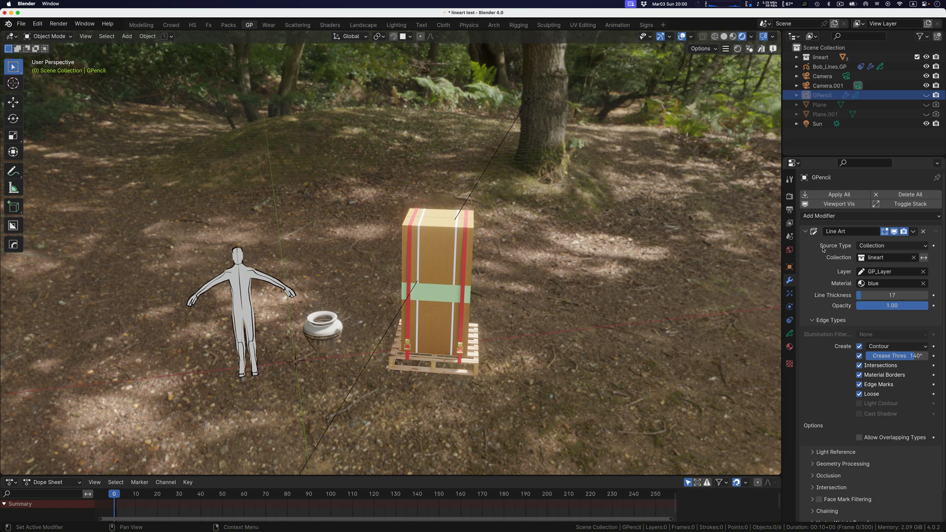
click(147, 36)
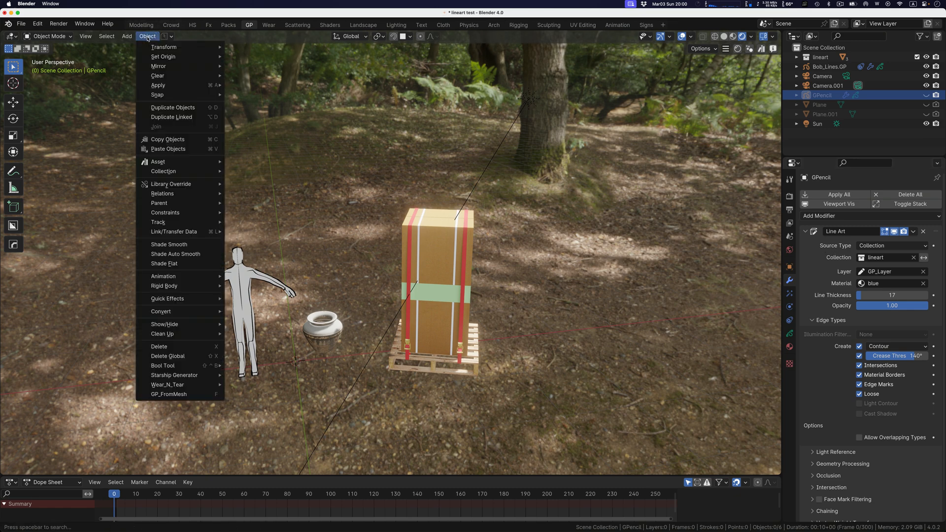
mouse_move(166, 203)
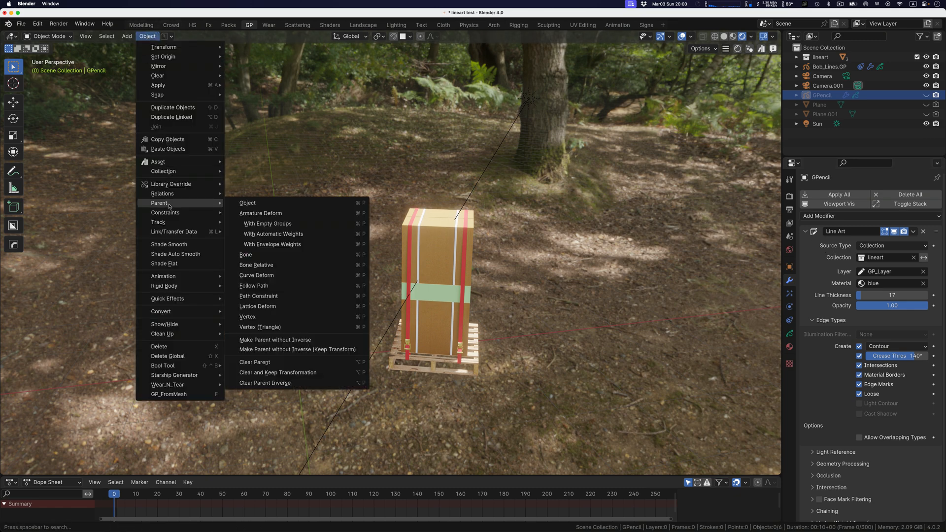
mouse_move(174, 311)
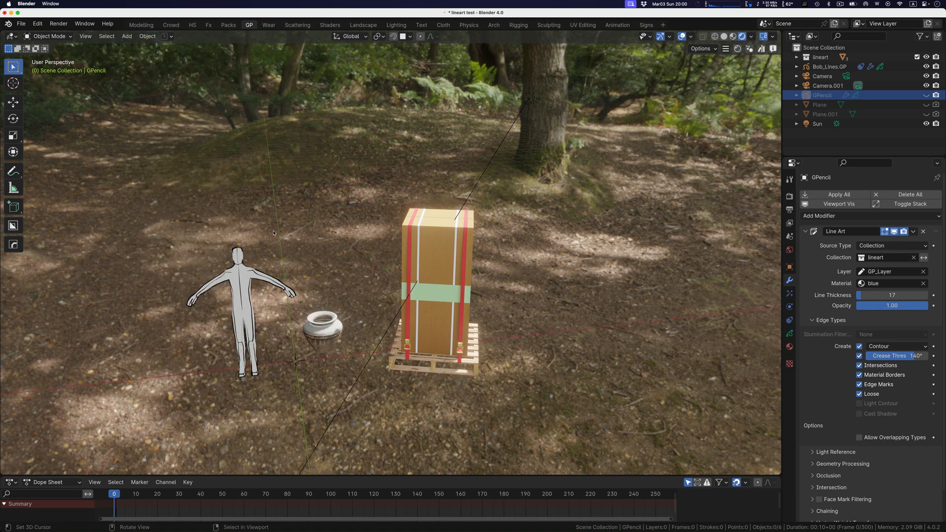
Step: Examine the figure's Grease Pencil outlines beside the pot and box from several angles and distances
scroll(274, 233, down, 5)
ctrl+scroll(274, 233, down, 2)
ctrl+scroll(274, 233, up, 2)
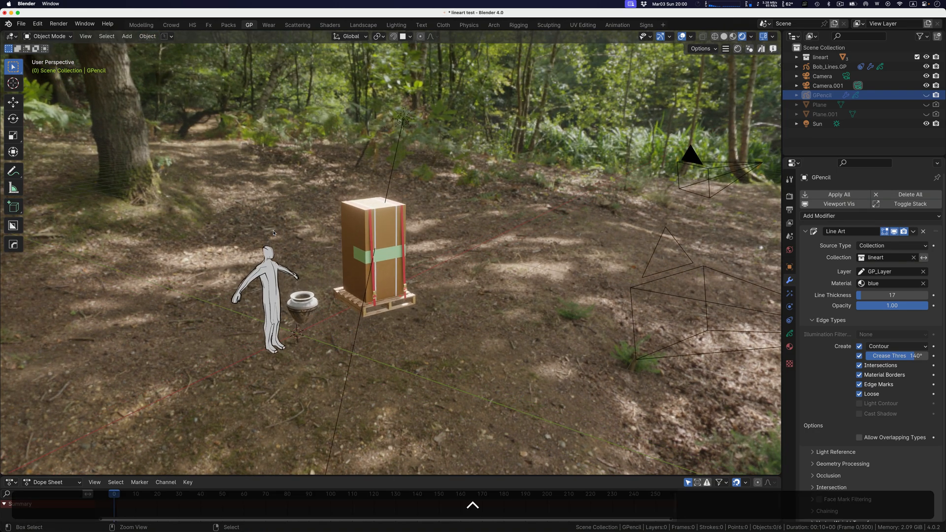
scroll(273, 233, up, 6)
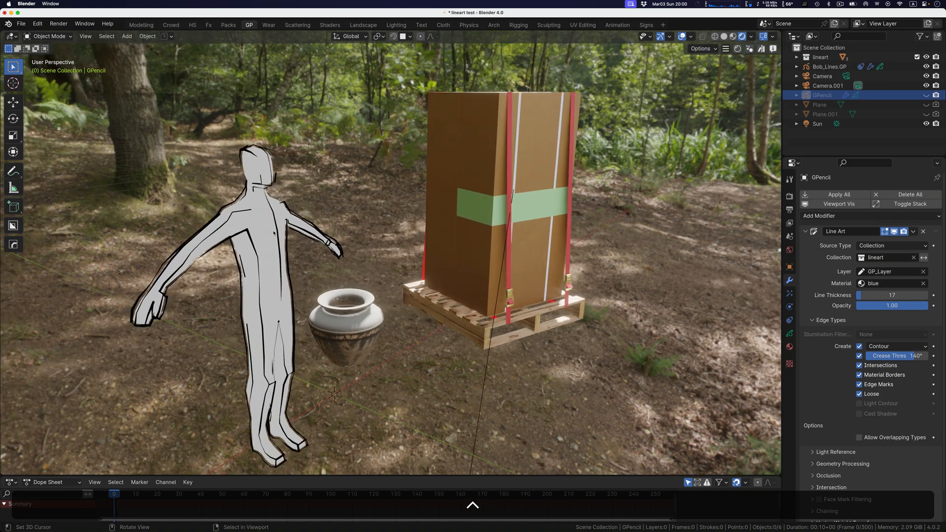
scroll(273, 233, left, 8)
shift+scroll(274, 232, left, 5)
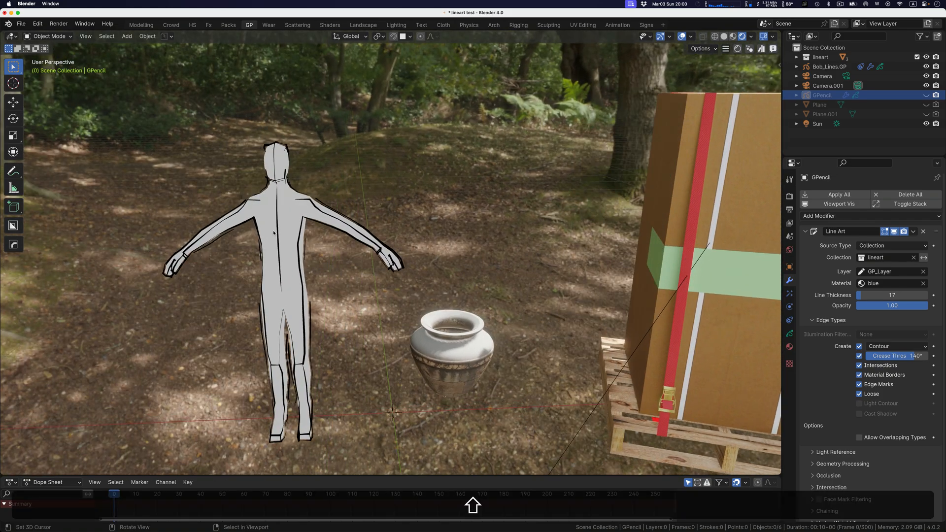
scroll(273, 233, left, 15)
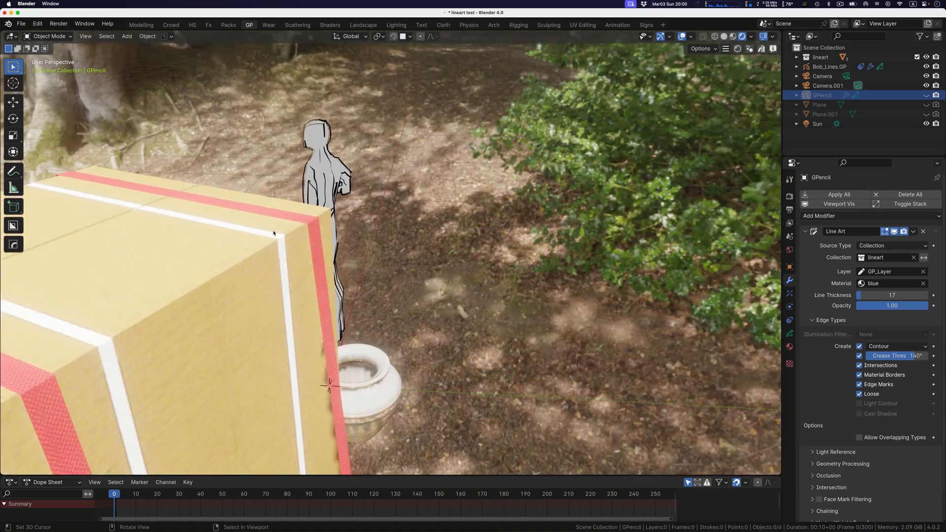
scroll(273, 233, down, 5)
scroll(274, 233, left, 10)
scroll(311, 197, up, 5)
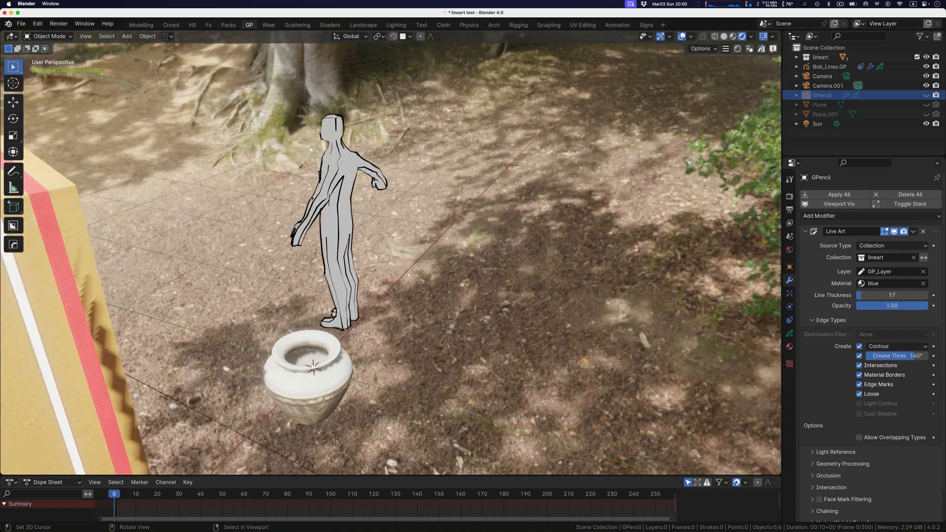
scroll(312, 197, left, 15)
scroll(311, 197, up, 5)
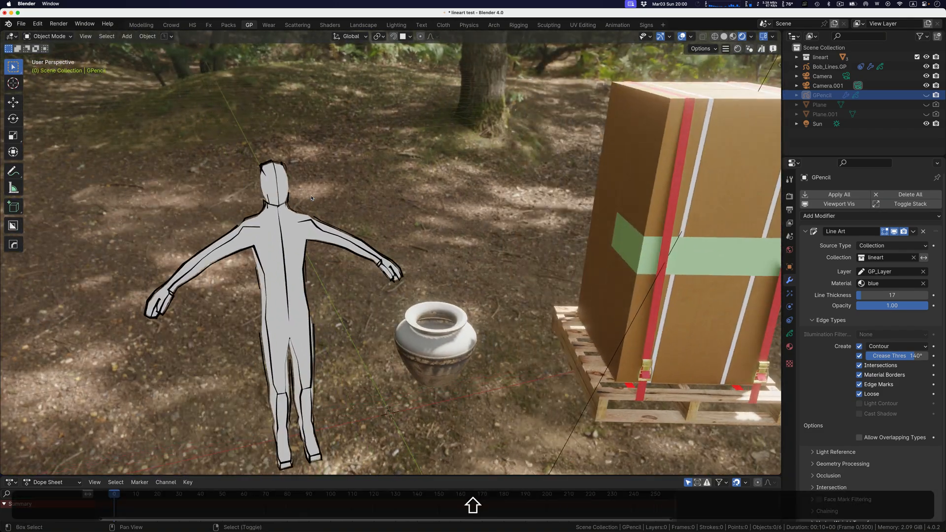
scroll(312, 197, down, 5)
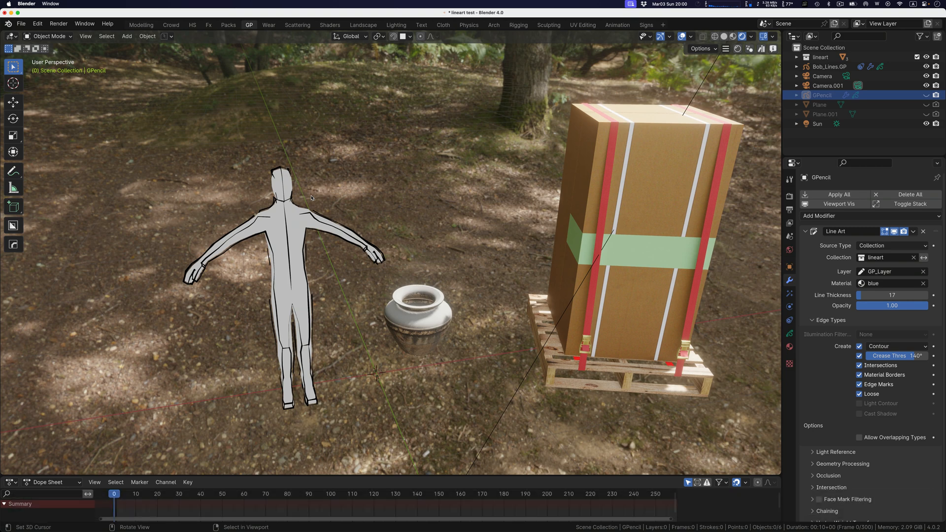
Step: Convert Ancient Pot 1 with GP_FromMesh using Shadows, Highlights, GrayScale, Use Lights and Marked_Sharp, and inspect the result up close
ctrl+scroll(379, 135, down, 5)
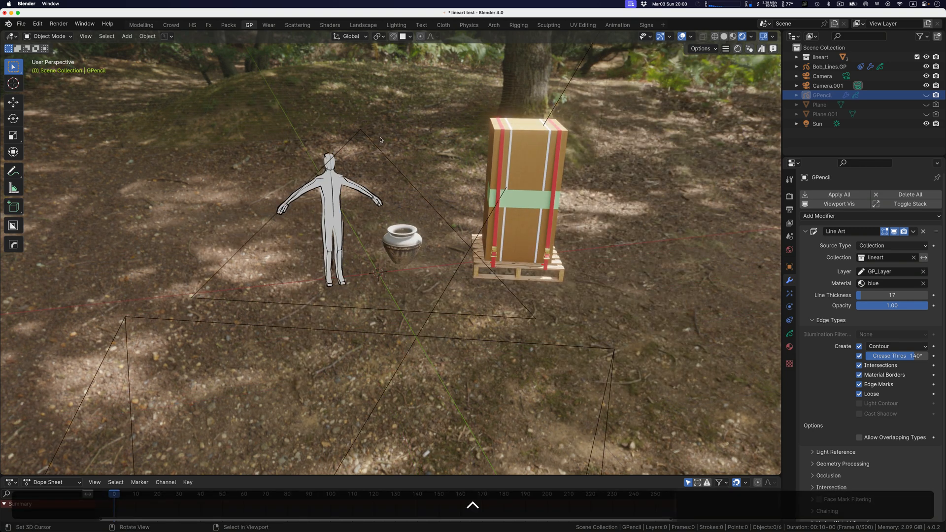
click(415, 243)
click(148, 37)
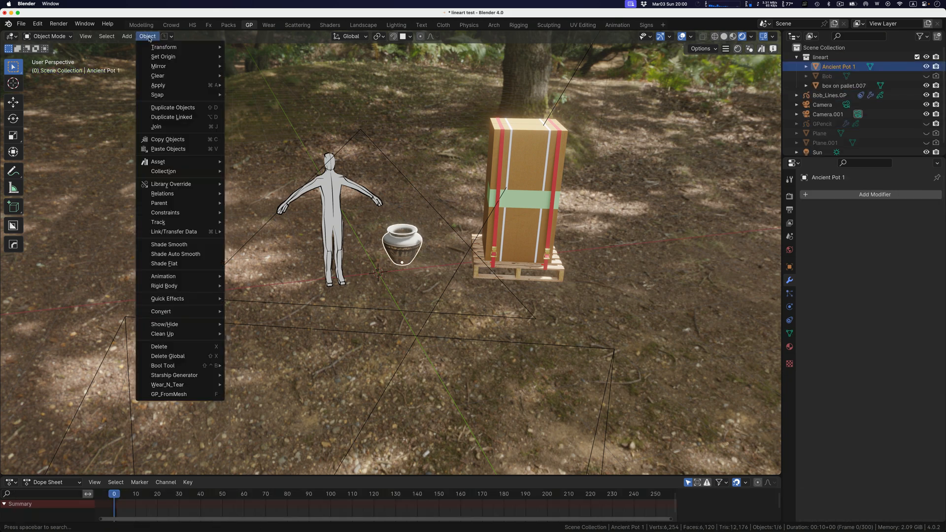
click(184, 394)
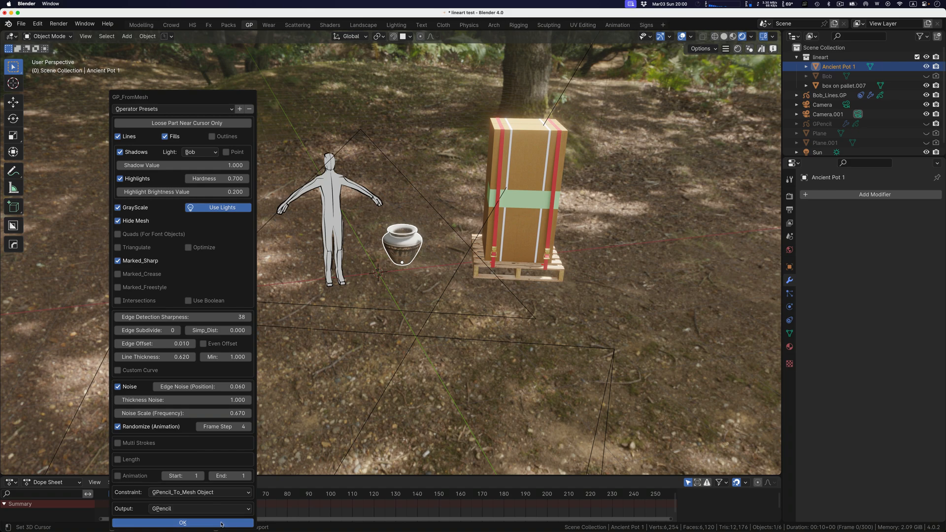
key(Return)
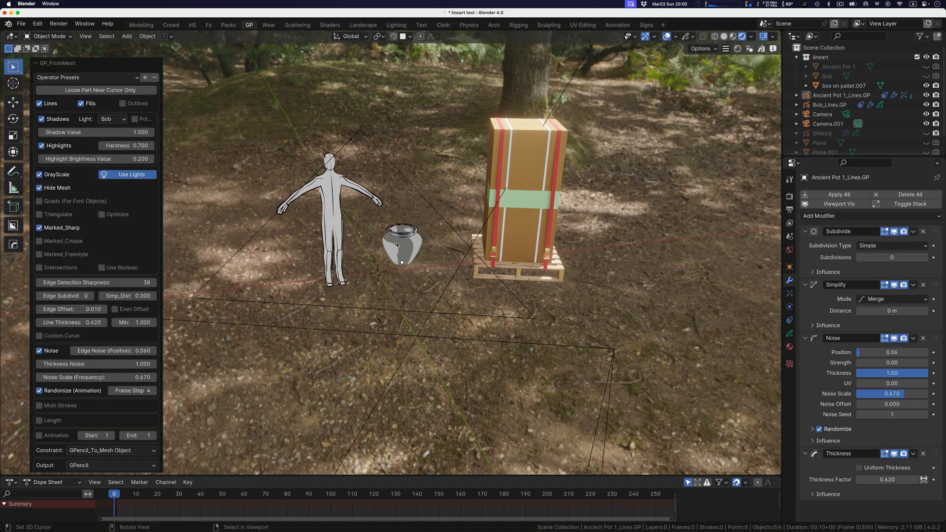
scroll(405, 245, up, 4)
scroll(411, 243, up, 5)
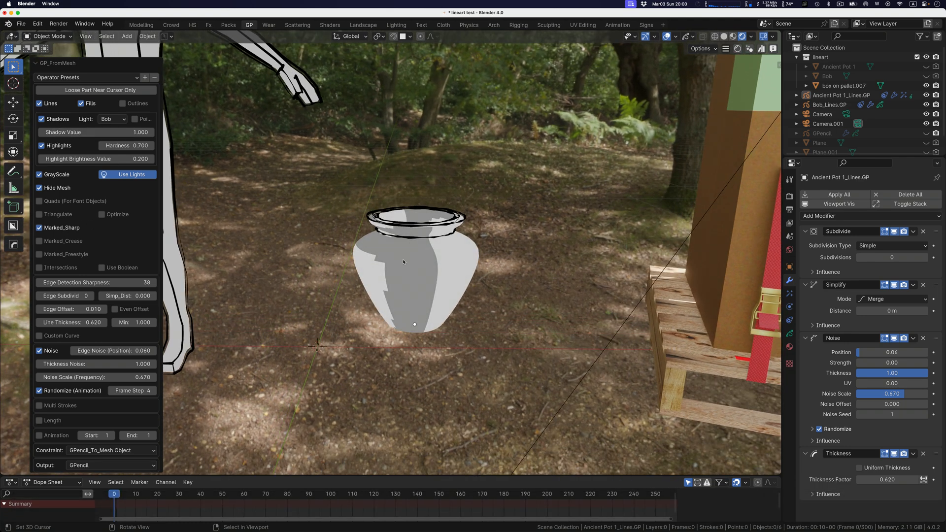
Step: Try the pot's conversion with Shadows turned off, restore the shadows, and collapse the operator settings
click(42, 120)
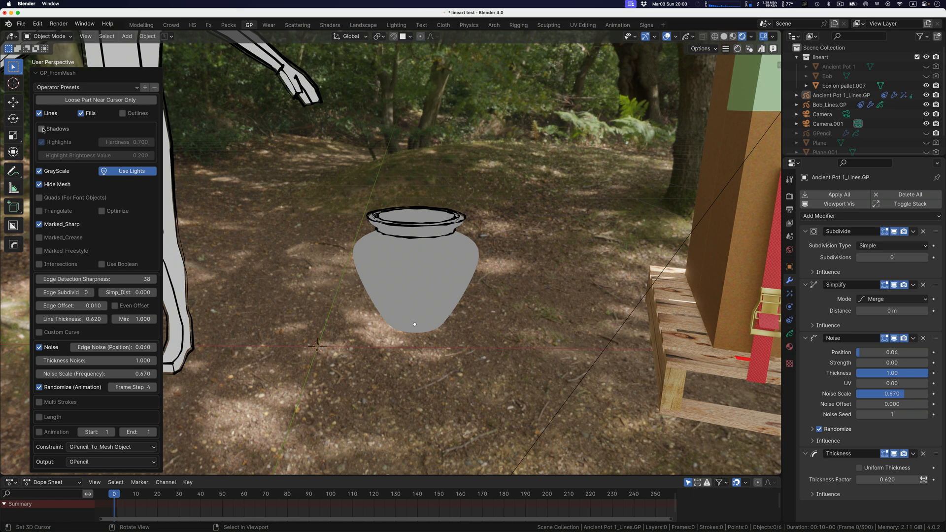
key(ctrl+z)
ctrl+scroll(434, 248, down, 3)
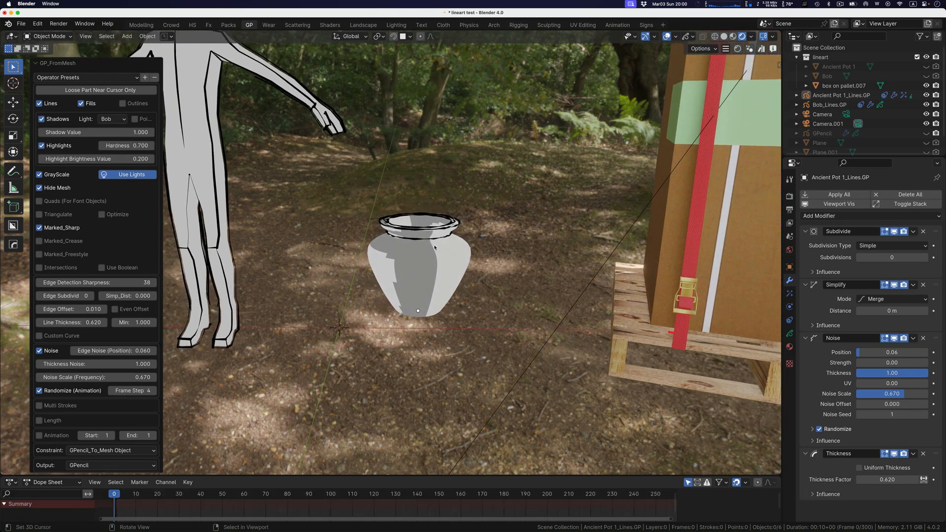
click(36, 63)
Step: Convert the box on the pallet to Grease Pencil with the built-in Convert command, and undo the conversion
click(148, 36)
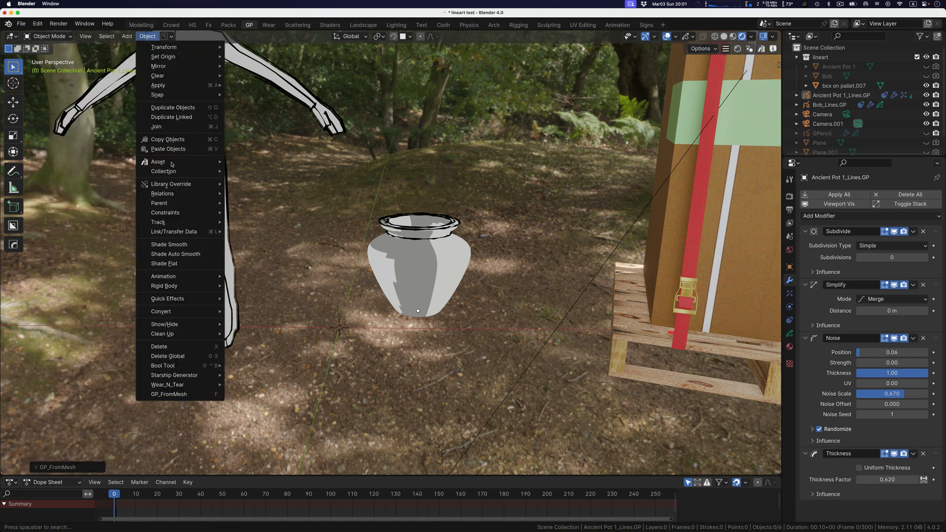
mouse_move(174, 229)
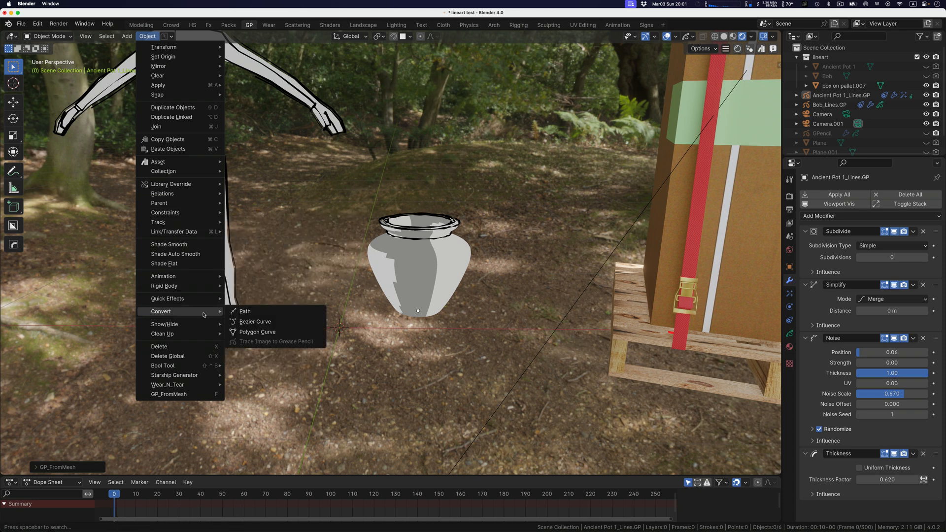
click(640, 306)
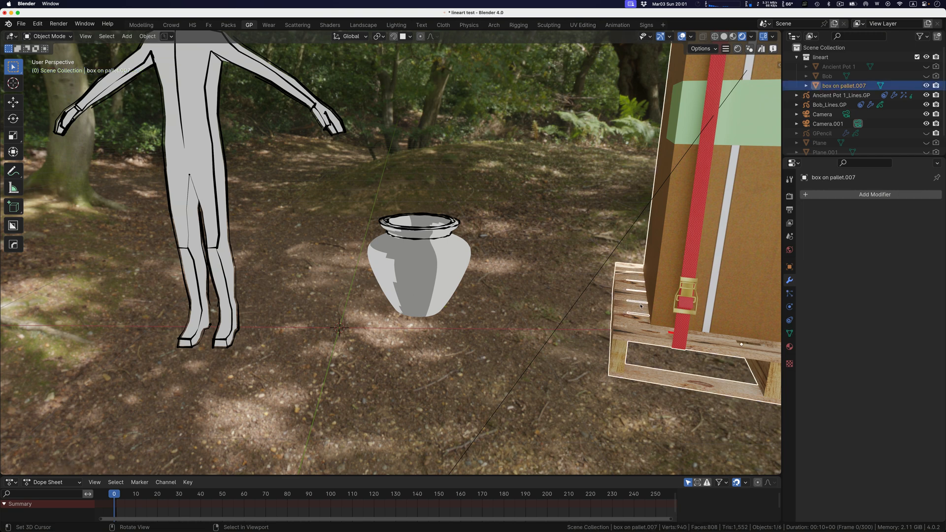
click(155, 38)
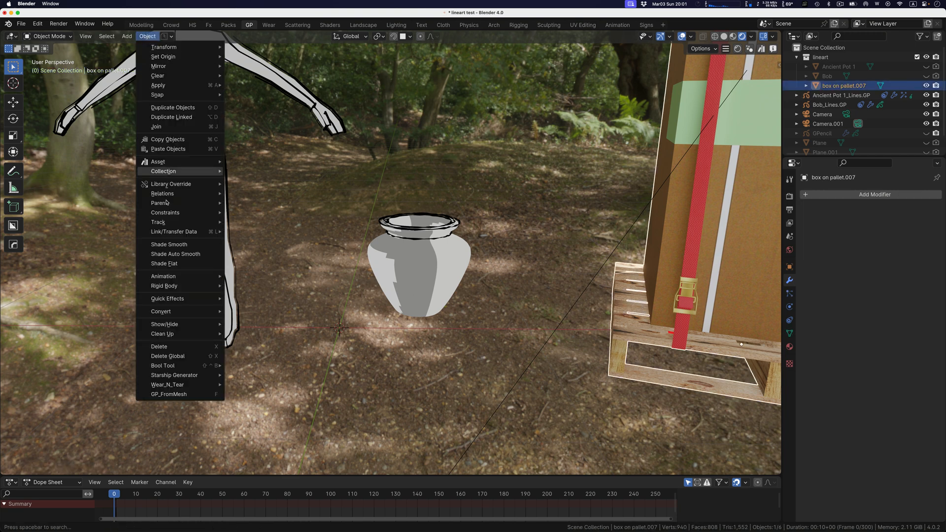
mouse_move(177, 311)
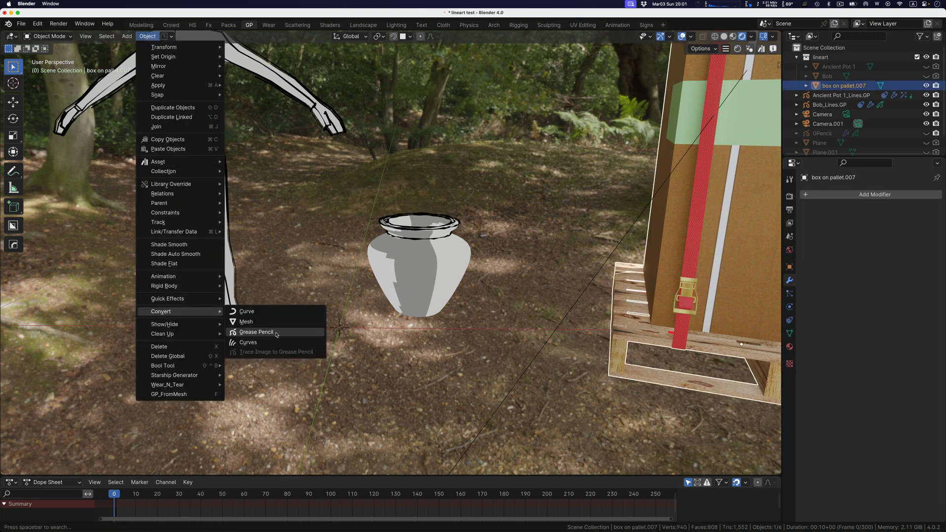
click(280, 335)
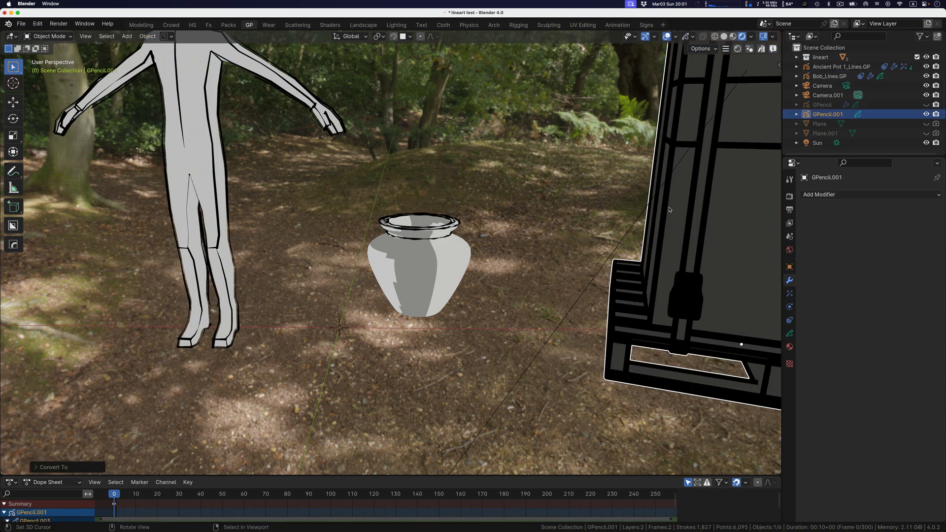
click(796, 58)
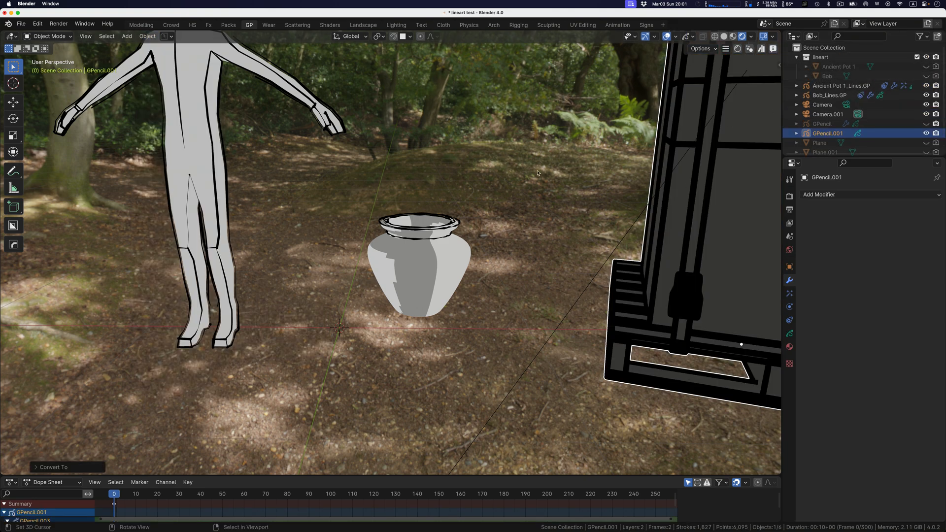
key(super+z)
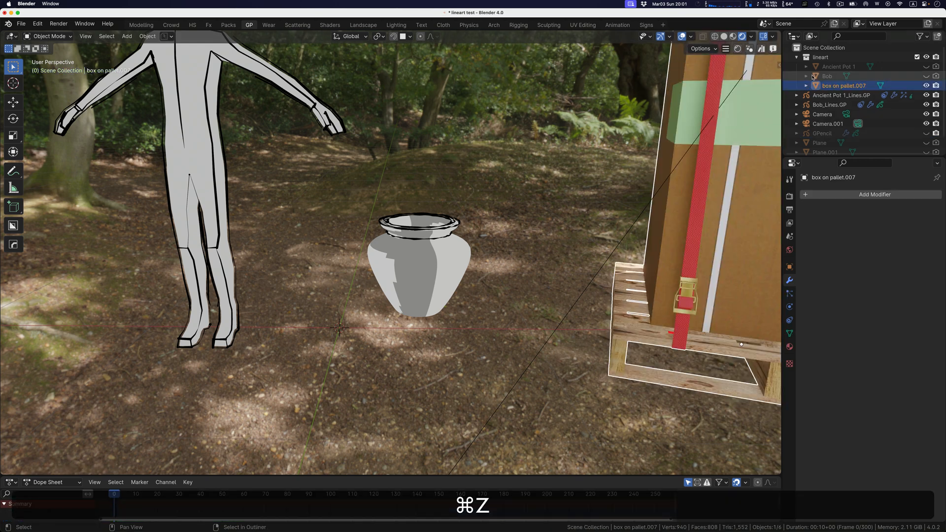
scroll(558, 166, down, 5)
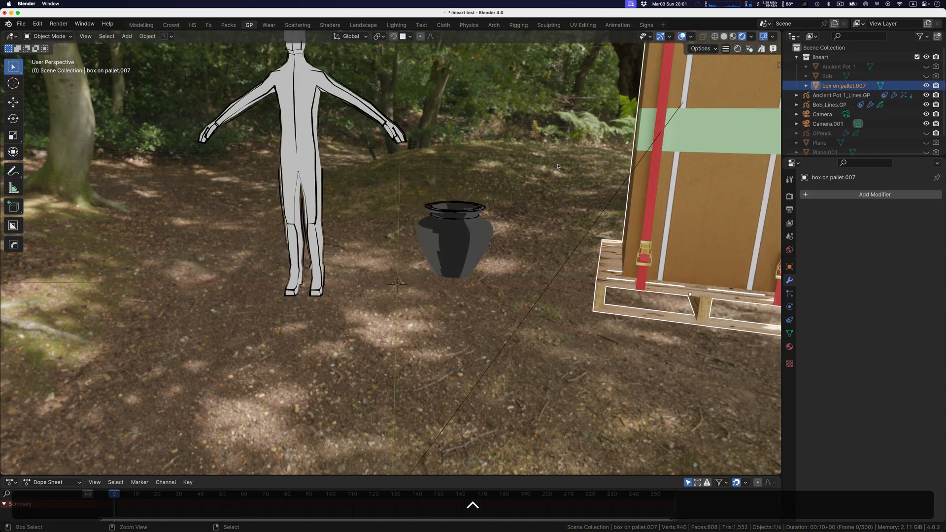
shift+scroll(558, 166, right, 5)
shift+scroll(558, 166, up, 3)
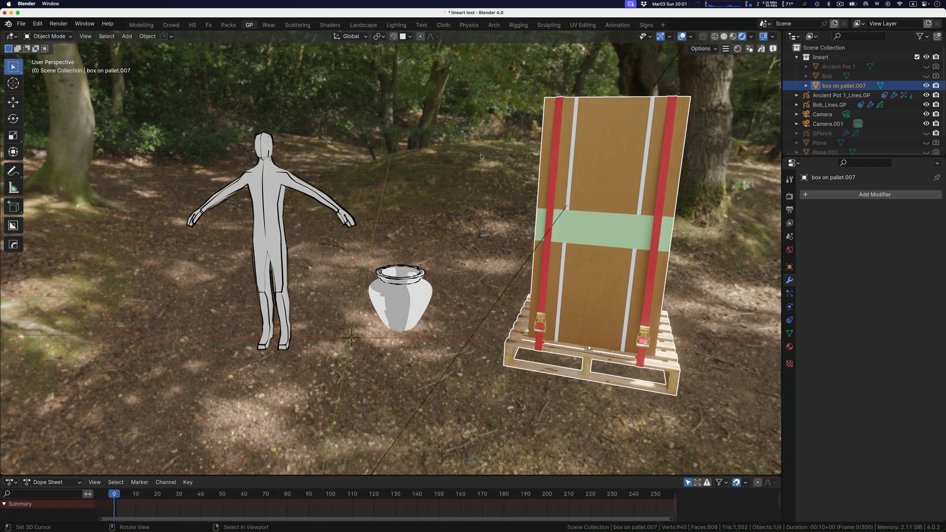
scroll(482, 157, left, 5)
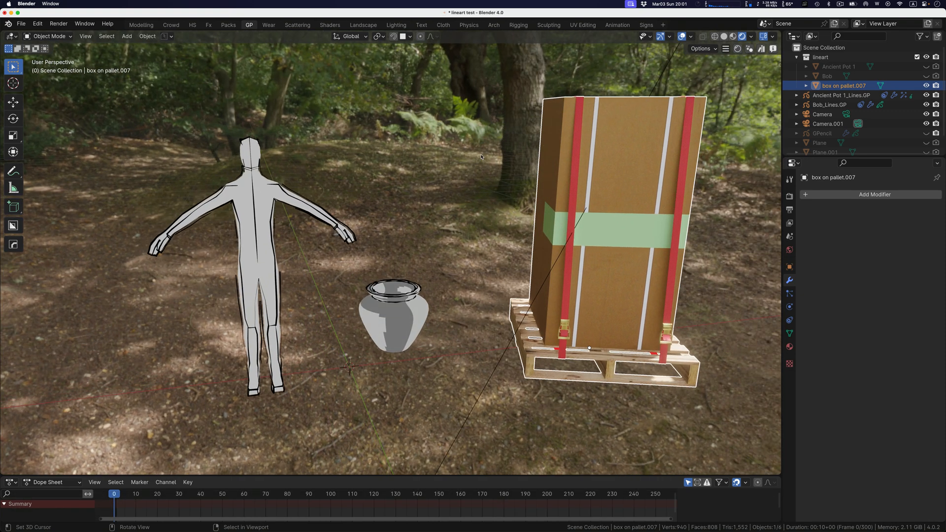